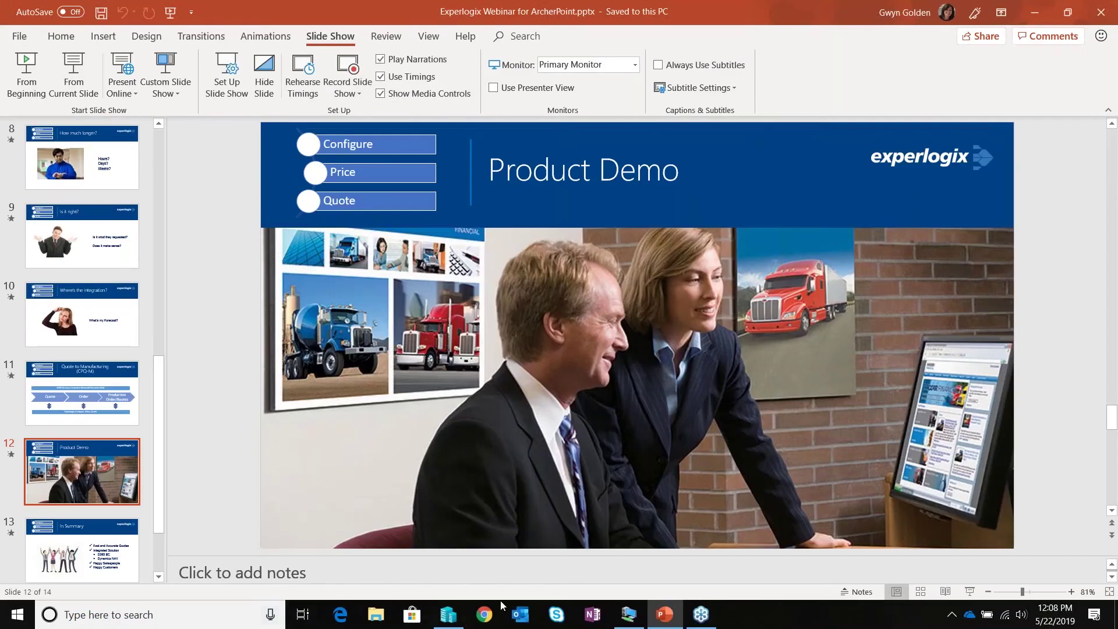
Leave the PowerPoint deck and bring up the Dynamics NAV remote session.
{"action": "left_click", "coordinate": [629, 616]}
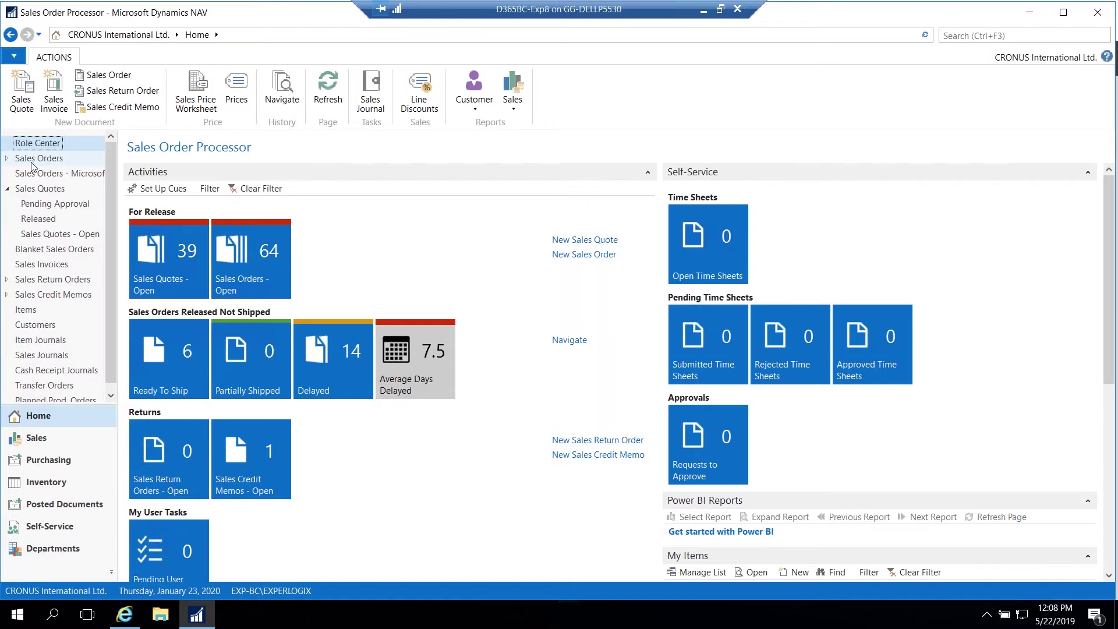
Create a new sales quote for Spotsmeyer's Furnishings and launch the Experlogix configurator.
{"action": "left_click", "coordinate": [35, 189]}
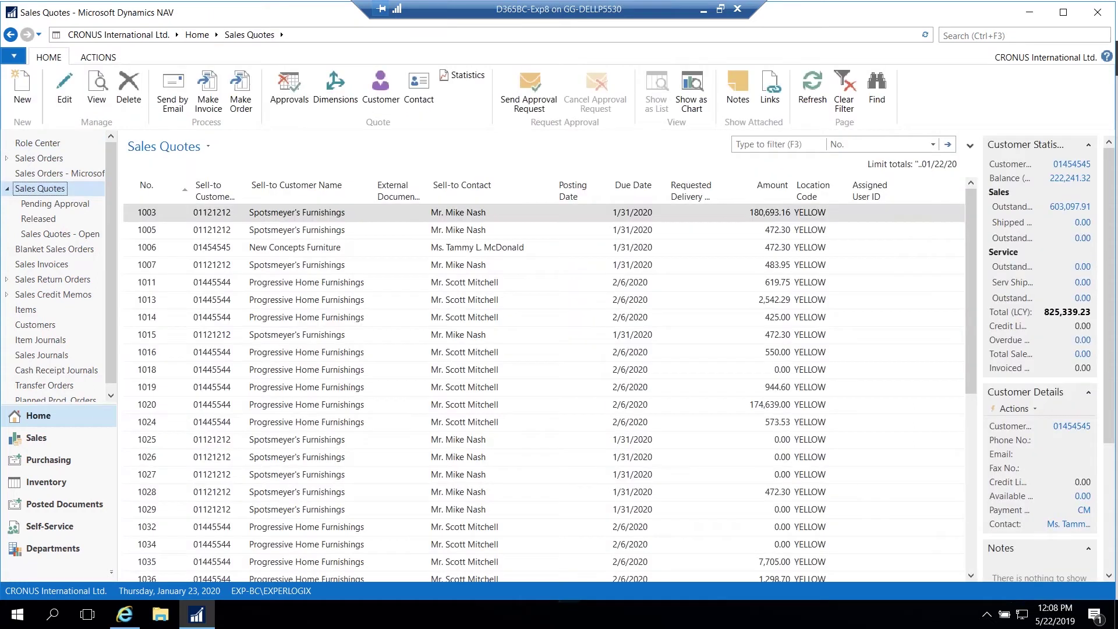
{"action": "left_click", "coordinate": [22, 87]}
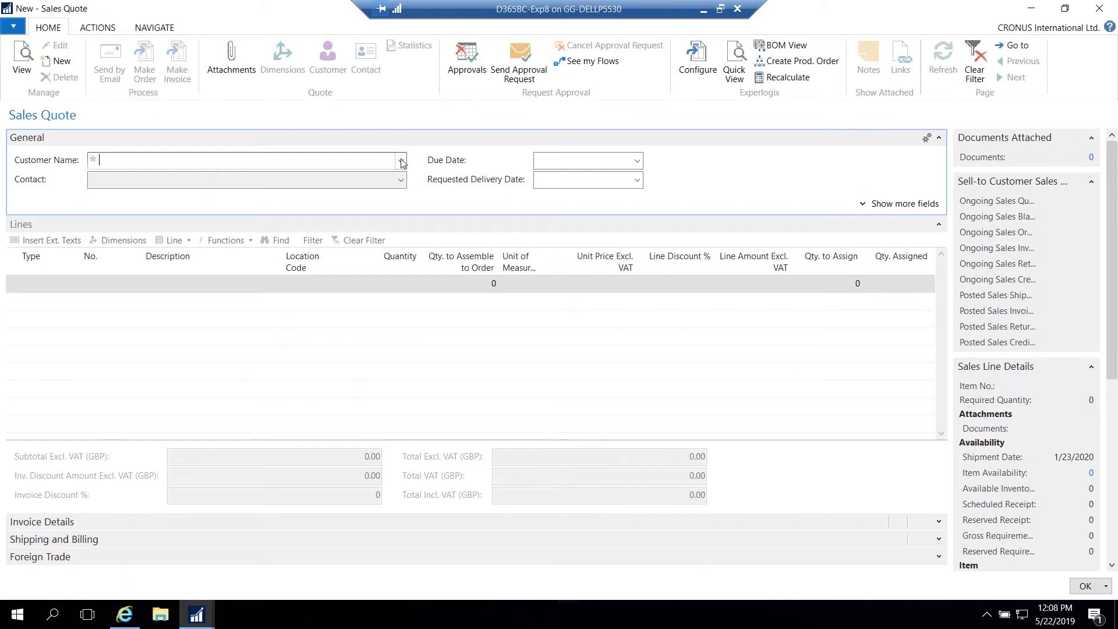
{"action": "left_click", "coordinate": [401, 160]}
{"action": "left_click", "coordinate": [350, 208]}
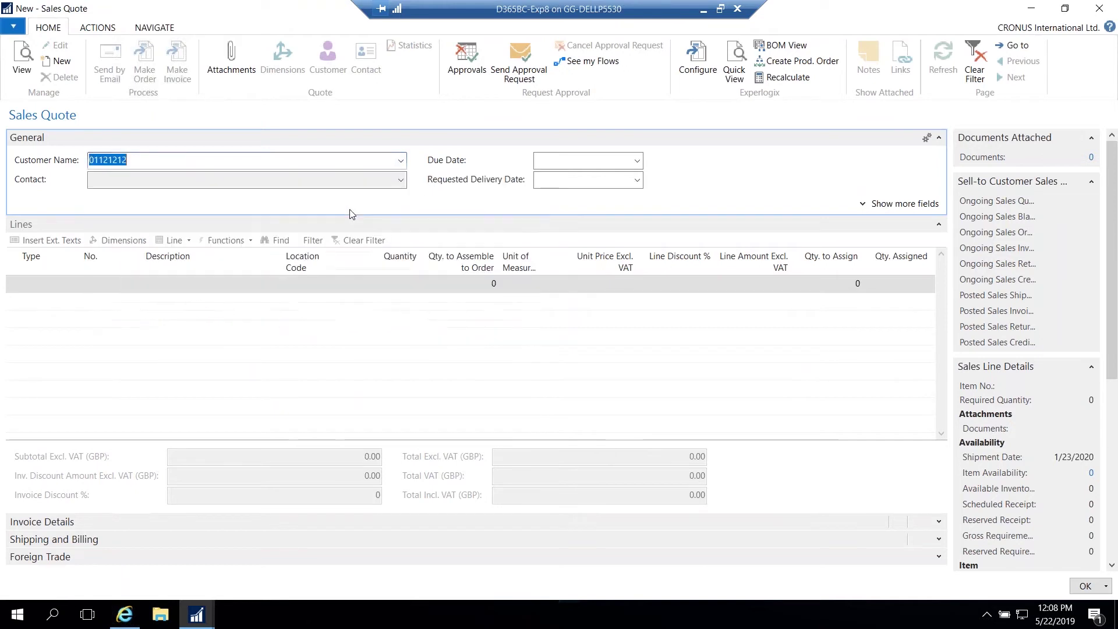
{"action": "key", "text": "Tab"}
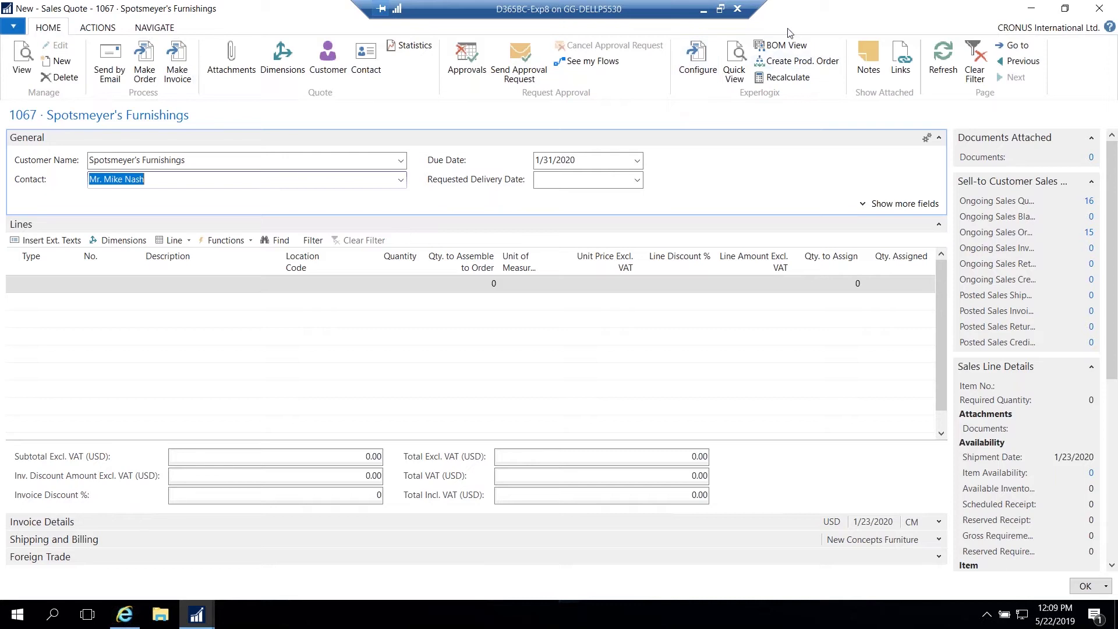
{"action": "left_click", "coordinate": [698, 61]}
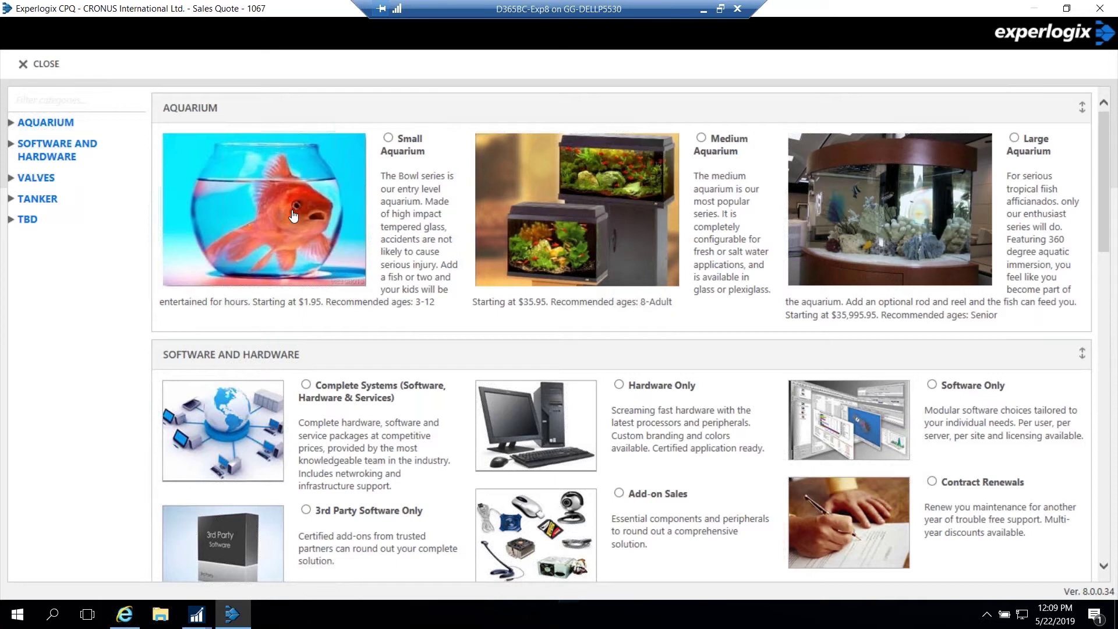
Pick the Medium Aquarium product category.
{"action": "left_click", "coordinate": [558, 201]}
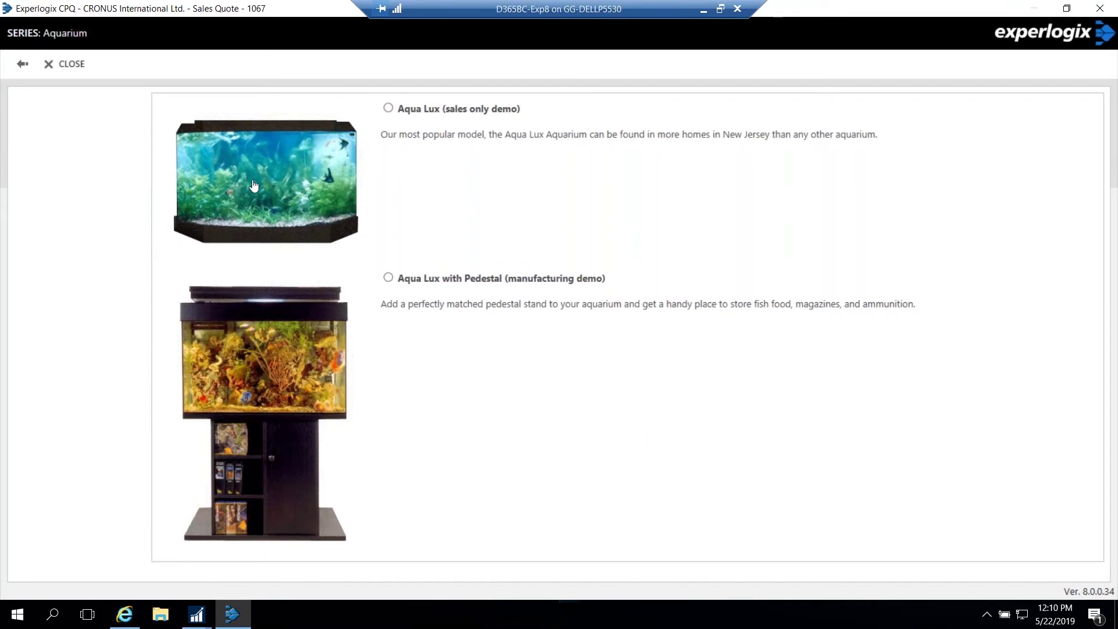
Choose the Aqua Lux with Pedestal model and inspect its tank Length and Height fields.
{"action": "left_click", "coordinate": [268, 355]}
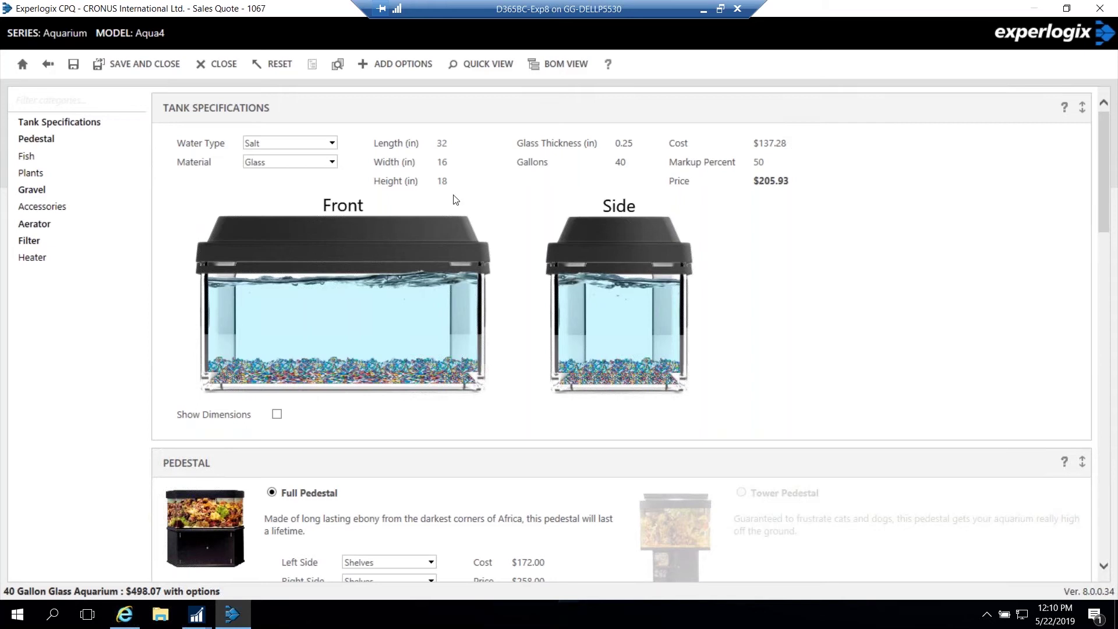
{"action": "left_click", "coordinate": [453, 145]}
{"action": "left_click", "coordinate": [454, 181]}
Turn on Show Dimensions and resize the tank to 40 in long by 20 in wide.
{"action": "left_click", "coordinate": [277, 415]}
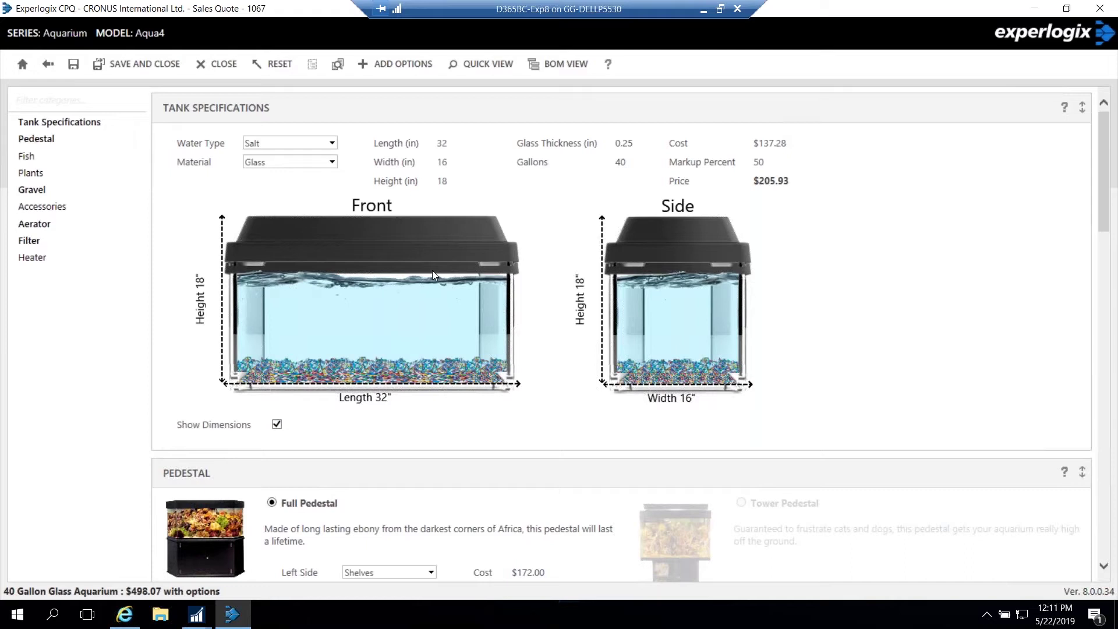
{"action": "left_click", "coordinate": [424, 144]}
{"action": "type", "text": "40"}
{"action": "key", "text": "Tab"}
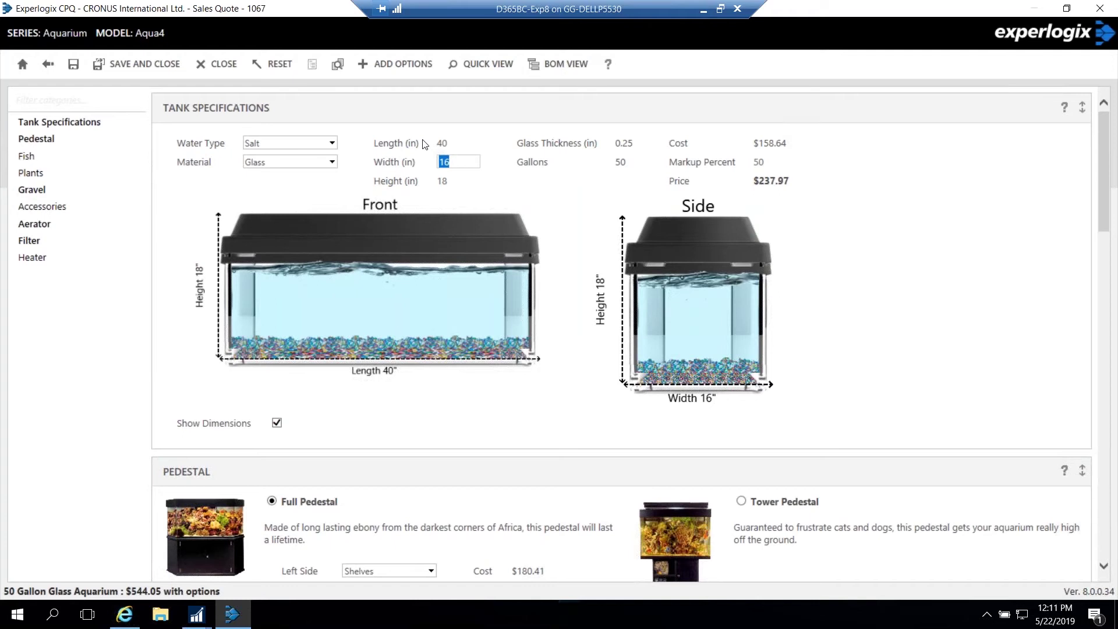
{"action": "type", "text": "20"}
{"action": "key", "text": "Tab"}
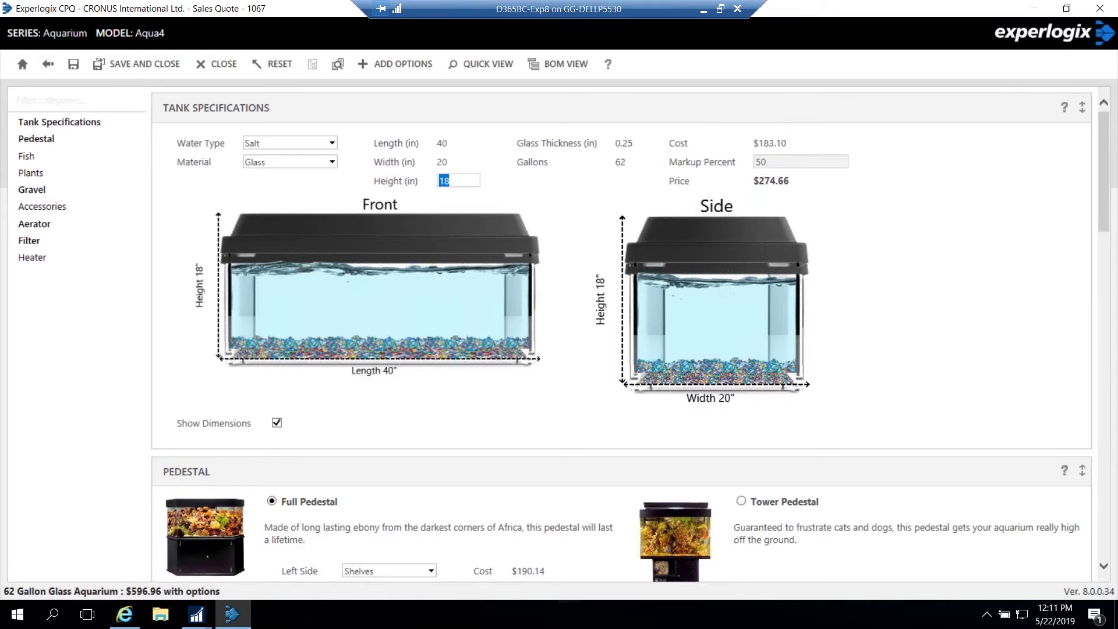
Leave the markup at 50 percent and display the bill of materials.
{"action": "left_click", "coordinate": [786, 154]}
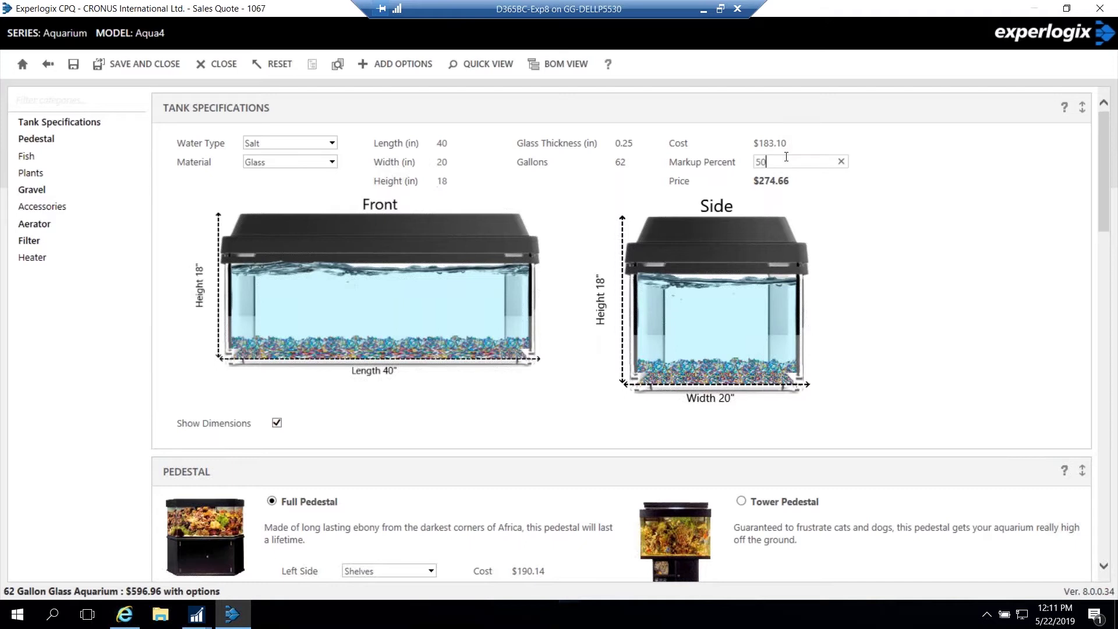
{"action": "left_click", "coordinate": [861, 247]}
{"action": "left_click", "coordinate": [574, 69]}
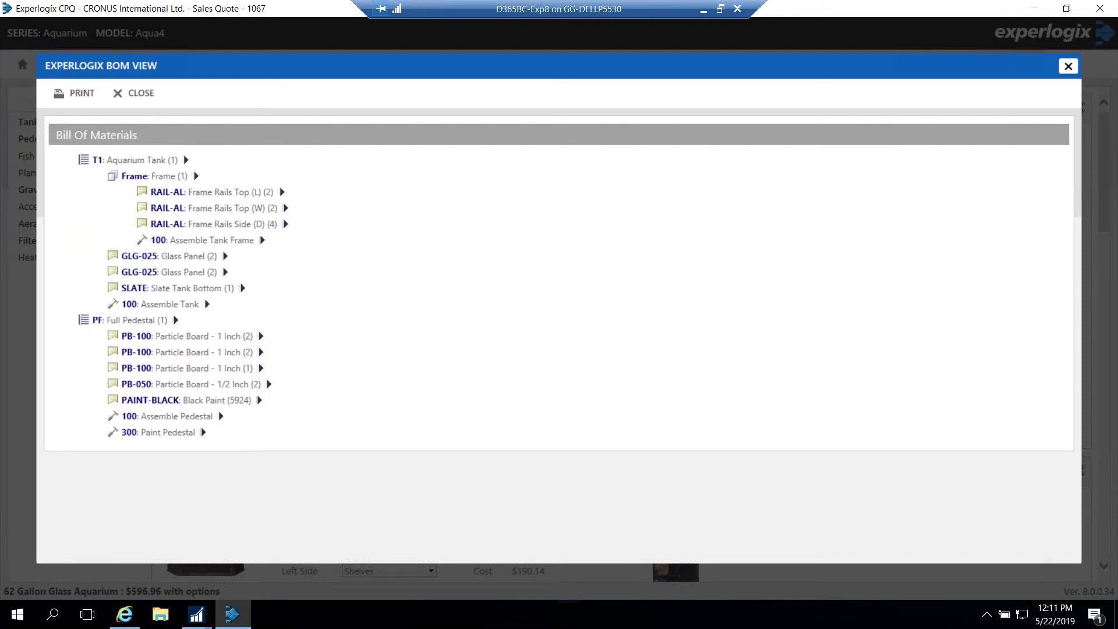
Inspect the Frame Rails Top (L) part properties, then close the BOM view.
{"action": "left_click", "coordinate": [282, 192]}
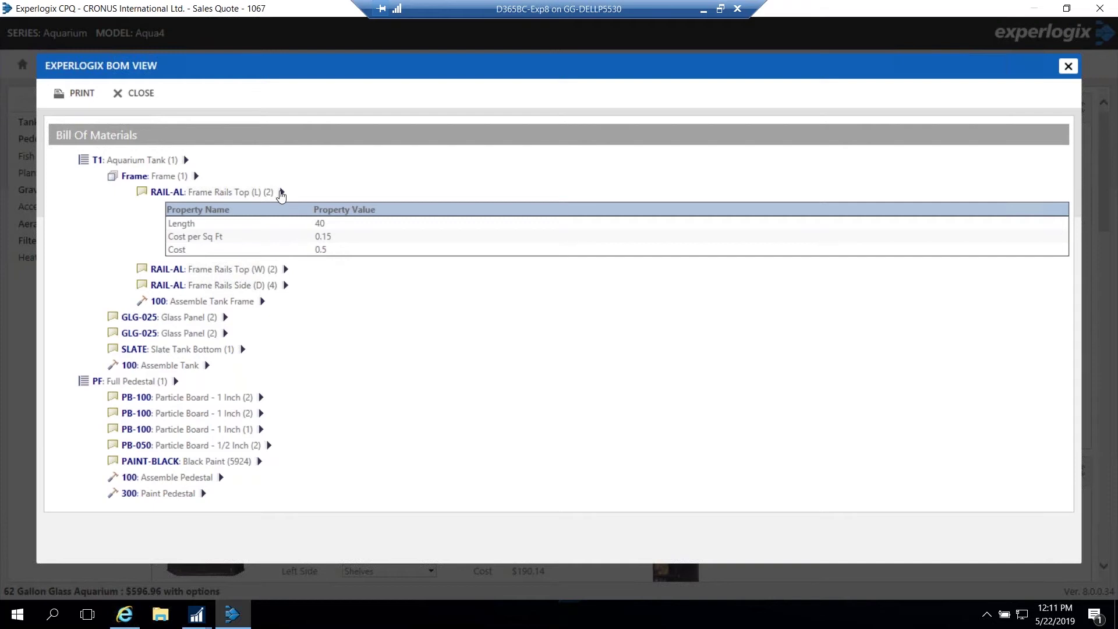
{"action": "left_click", "coordinate": [282, 193]}
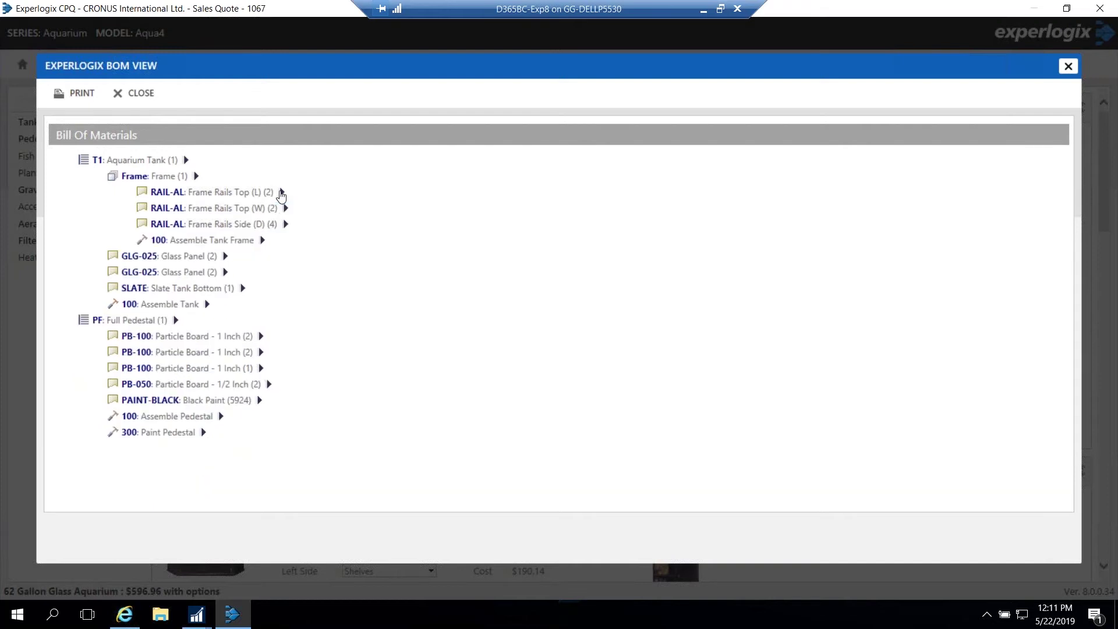
{"action": "left_click", "coordinate": [141, 96]}
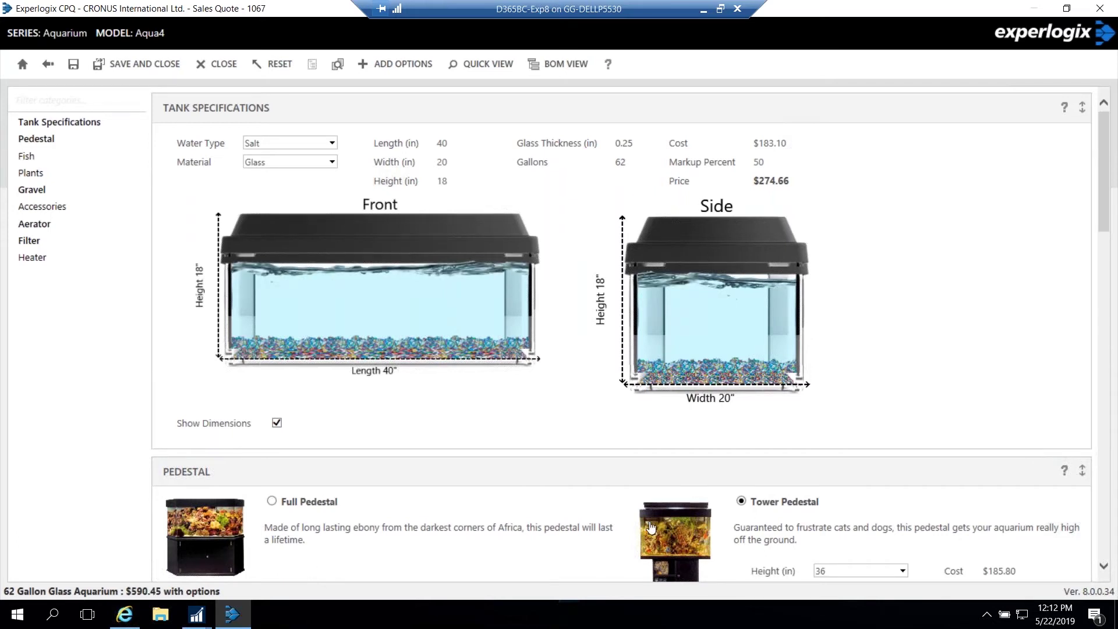
Add goldfish from the Fish section, bringing the total to $594.35.
{"action": "scroll", "coordinate": [587, 460], "scroll_direction": "down", "scroll_amount": 3}
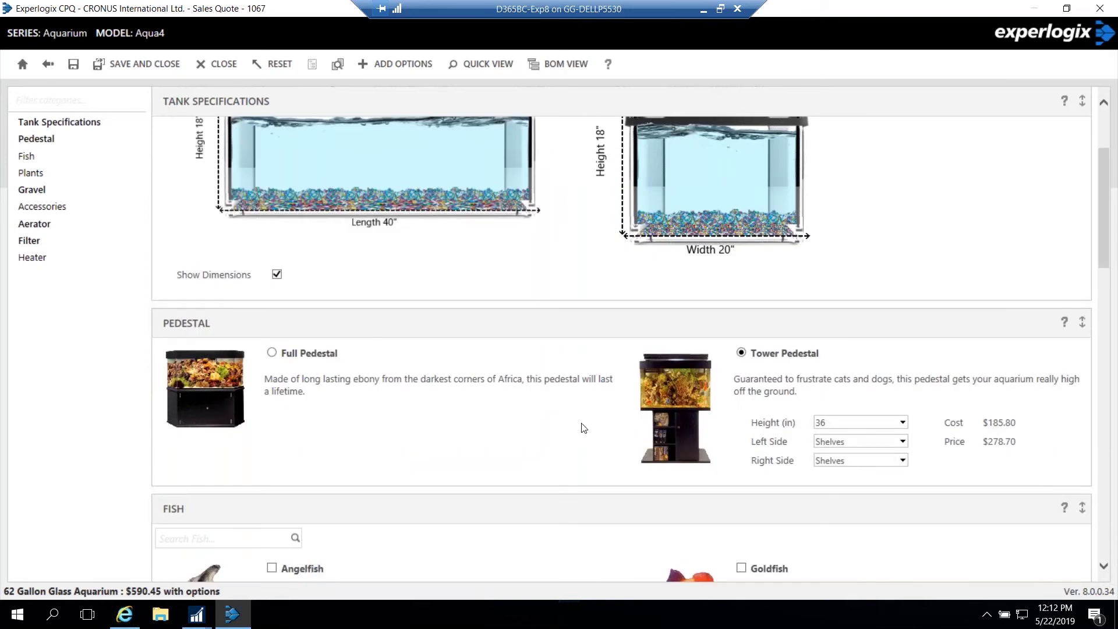
{"action": "scroll", "coordinate": [584, 428], "scroll_direction": "down", "scroll_amount": 3}
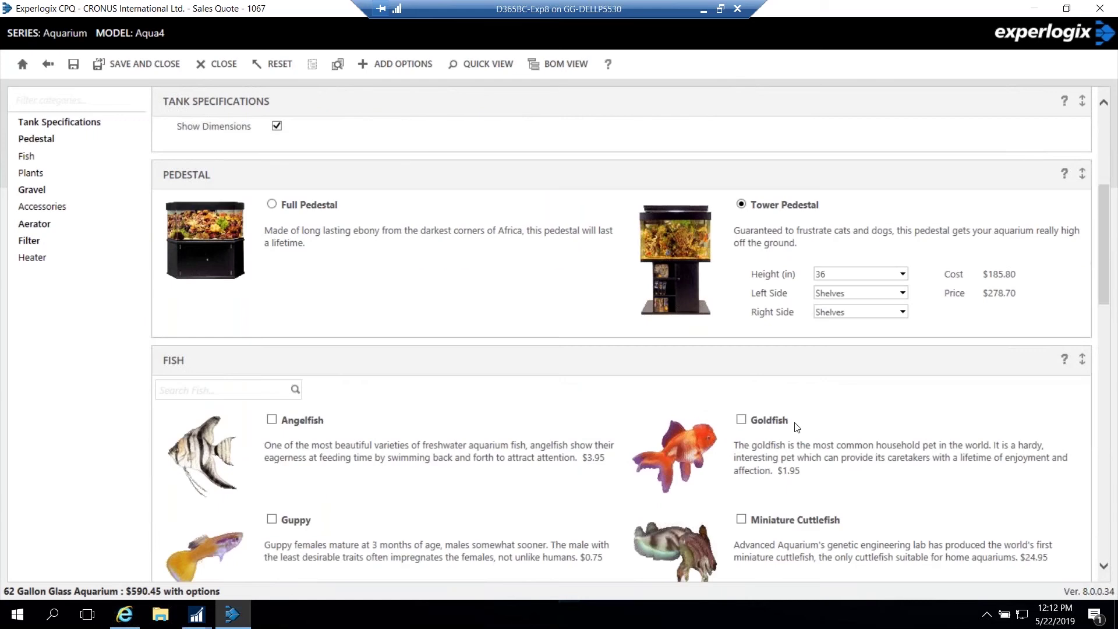
{"action": "left_click", "coordinate": [777, 427]}
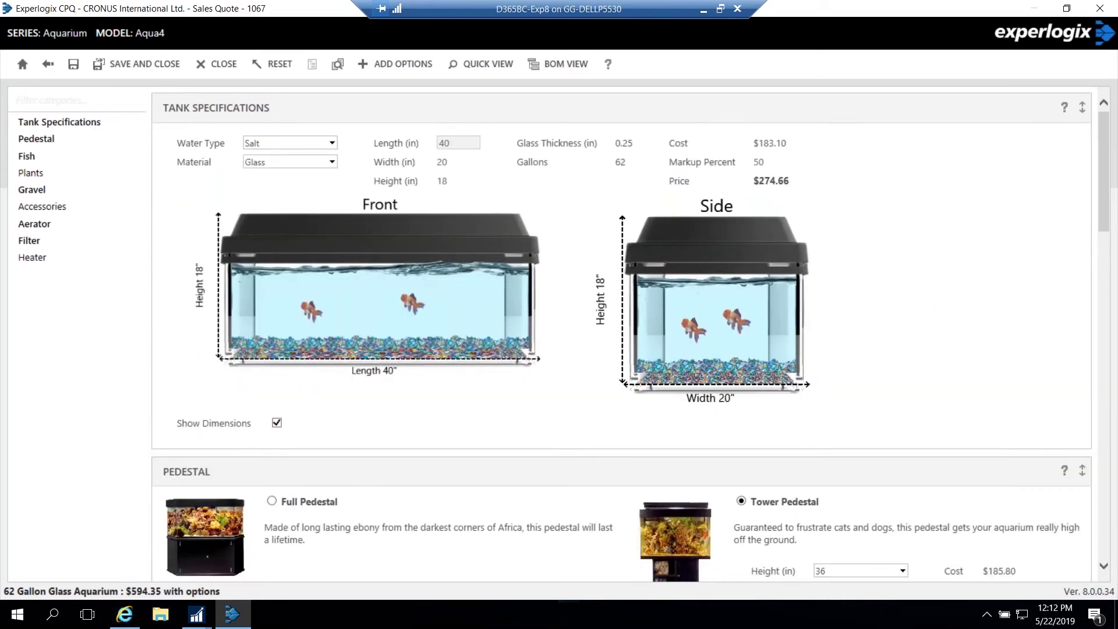
Lengthen the tank to 45 in (70 gallons) and accept the automatically added Salt Monitor.
{"action": "double_click", "coordinate": [446, 143]}
{"action": "type", "text": "45"}
{"action": "key", "text": "Tab"}
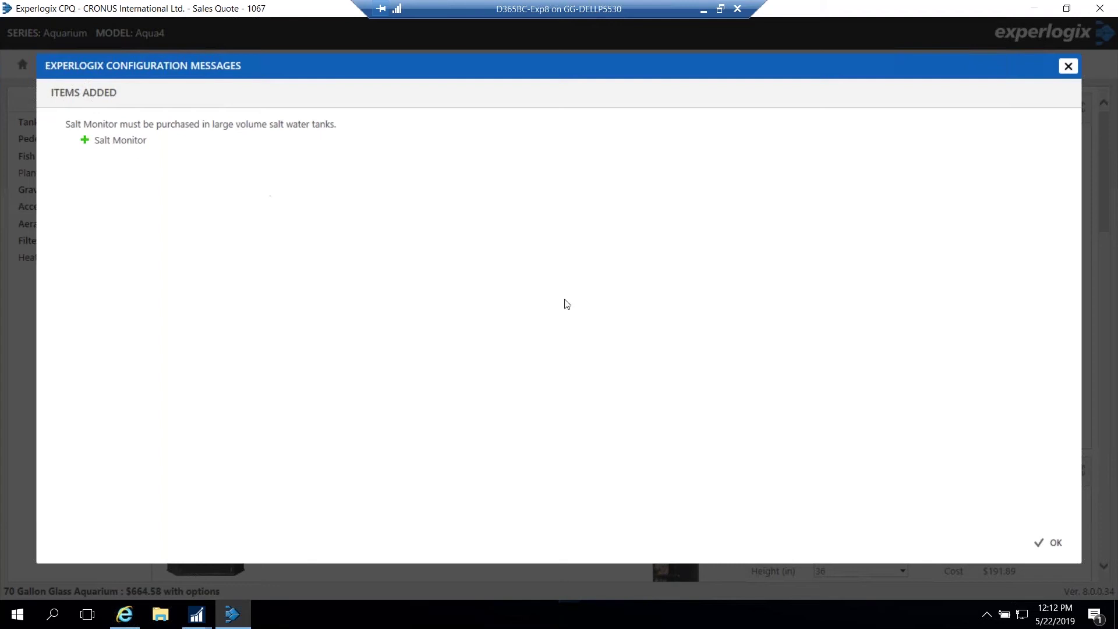
{"action": "left_click", "coordinate": [1041, 540]}
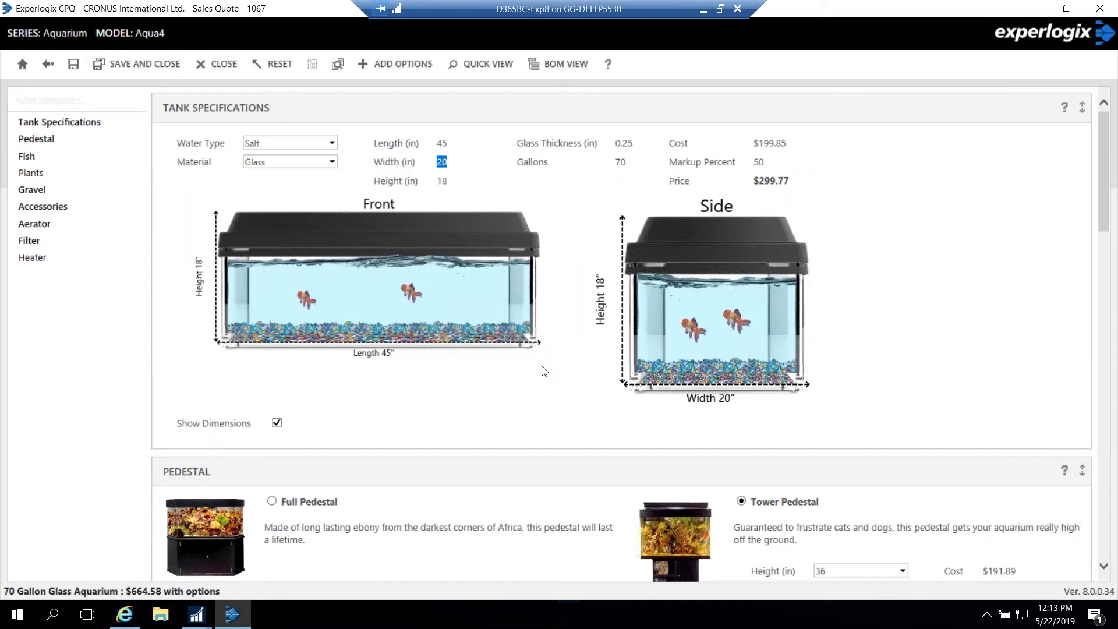
{"action": "left_click", "coordinate": [315, 144]}
{"action": "left_click", "coordinate": [315, 144]}
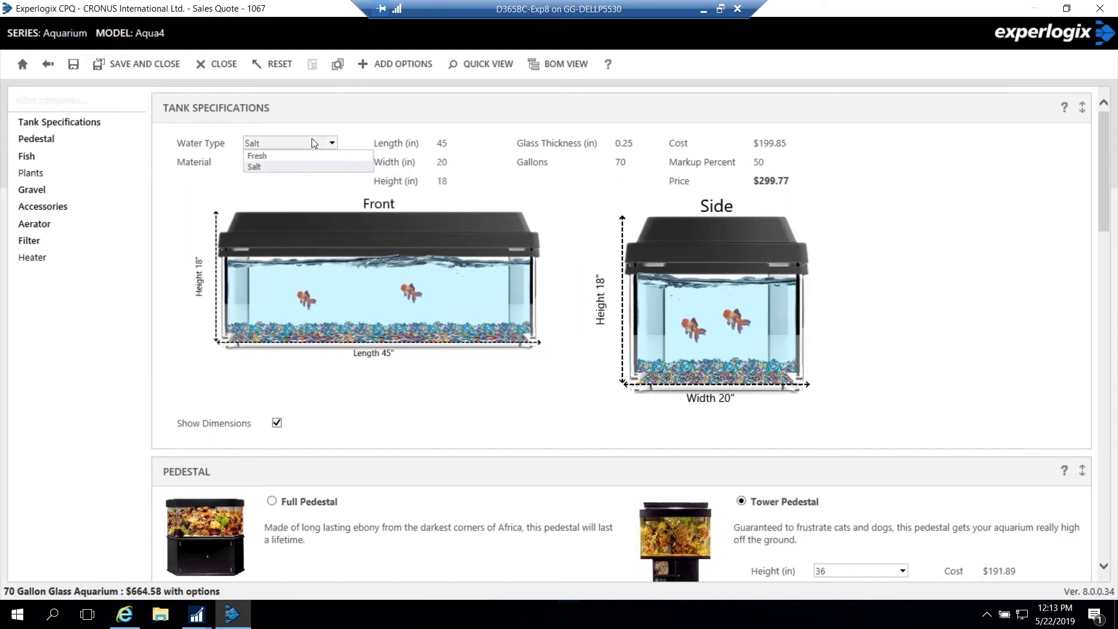
{"action": "left_click", "coordinate": [307, 156]}
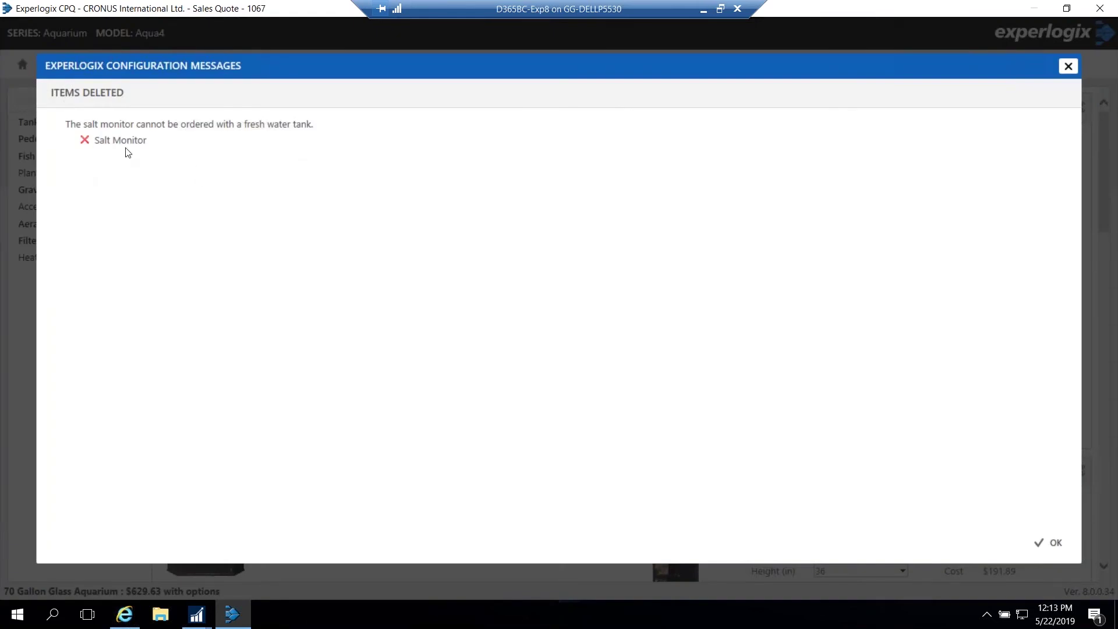
{"action": "left_click", "coordinate": [1046, 542]}
{"action": "scroll", "coordinate": [630, 428], "scroll_direction": "down", "scroll_amount": 15}
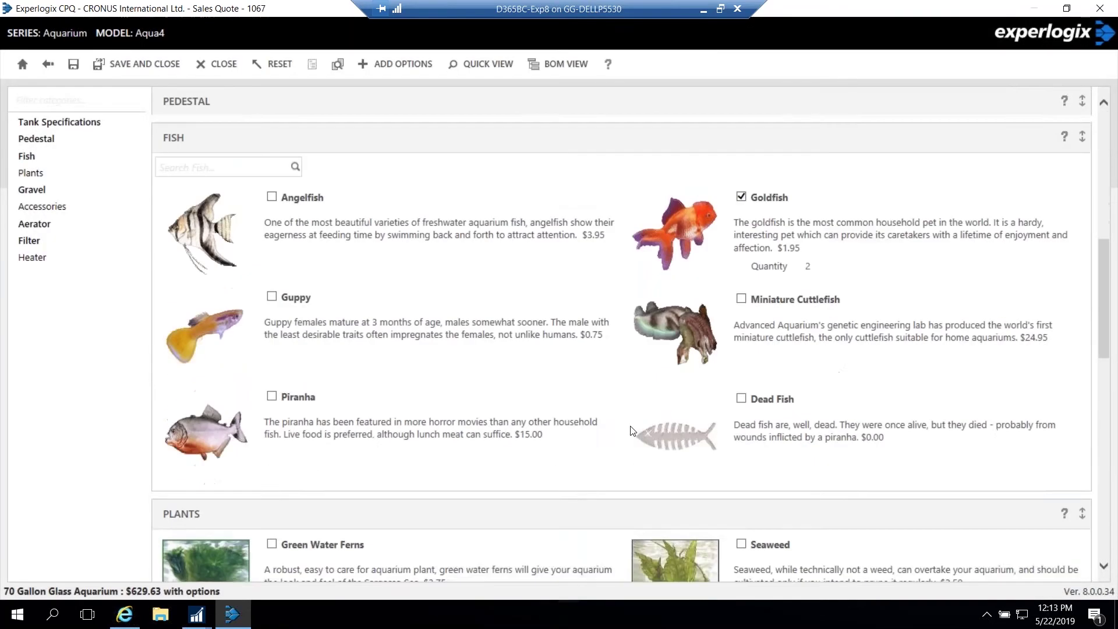
{"action": "scroll", "coordinate": [631, 426], "scroll_direction": "down", "scroll_amount": 6}
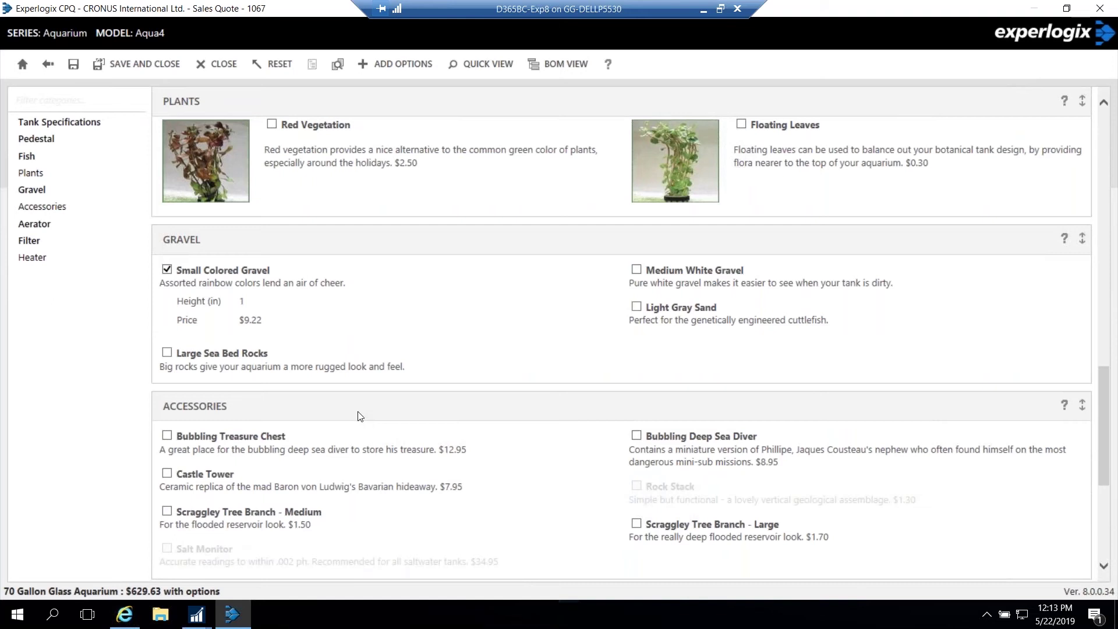
{"action": "scroll", "coordinate": [357, 419], "scroll_direction": "up", "scroll_amount": 10}
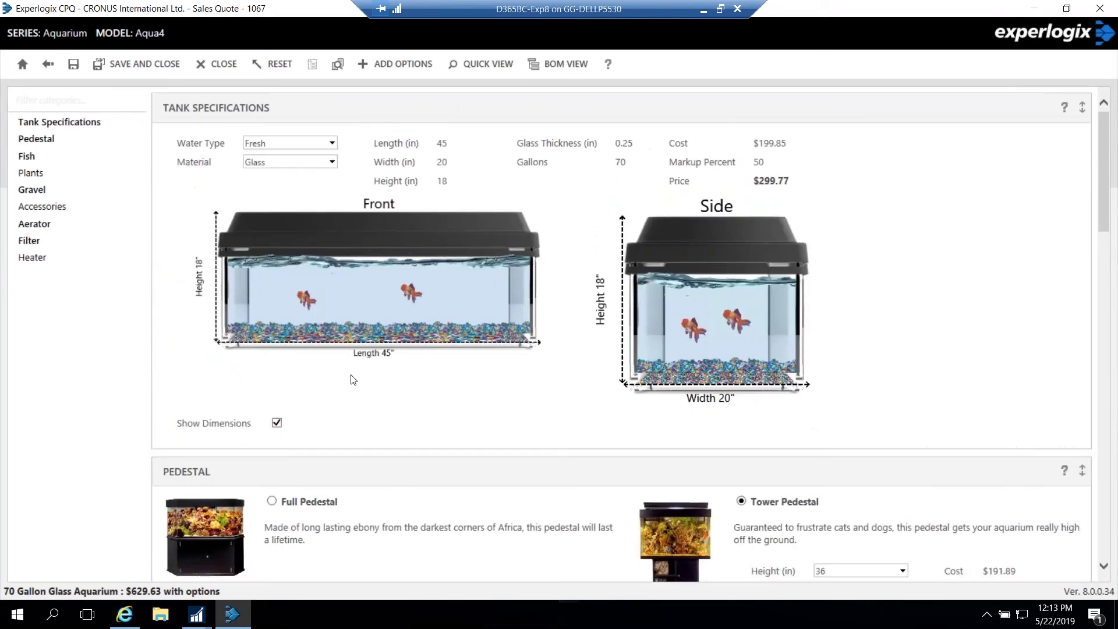
{"action": "left_click", "coordinate": [307, 150]}
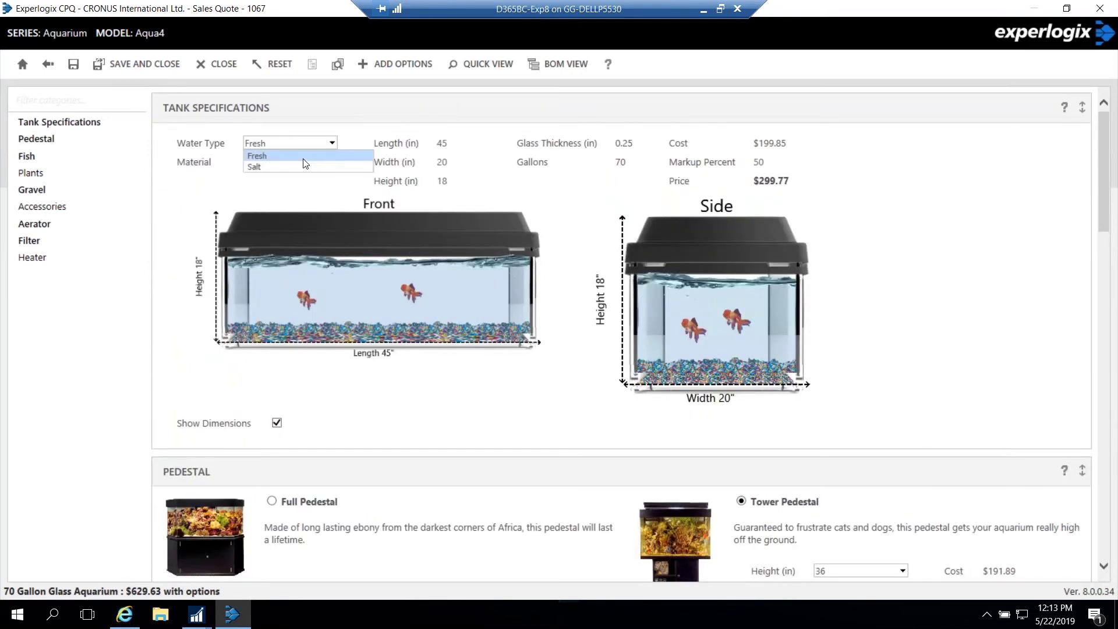
{"action": "left_click", "coordinate": [304, 169]}
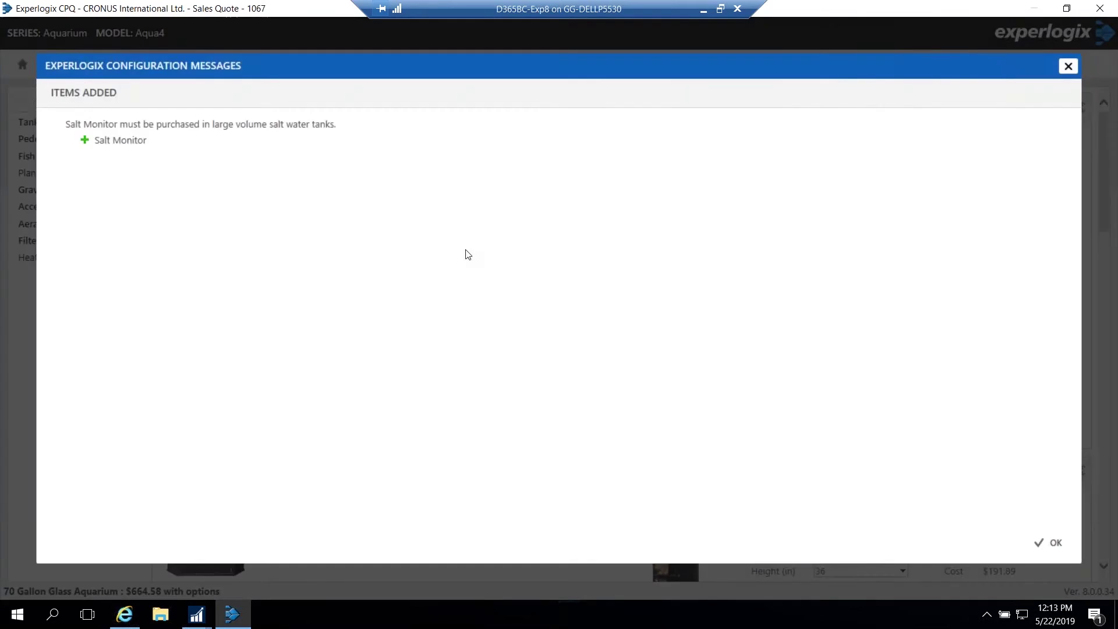
{"action": "left_click", "coordinate": [1054, 544]}
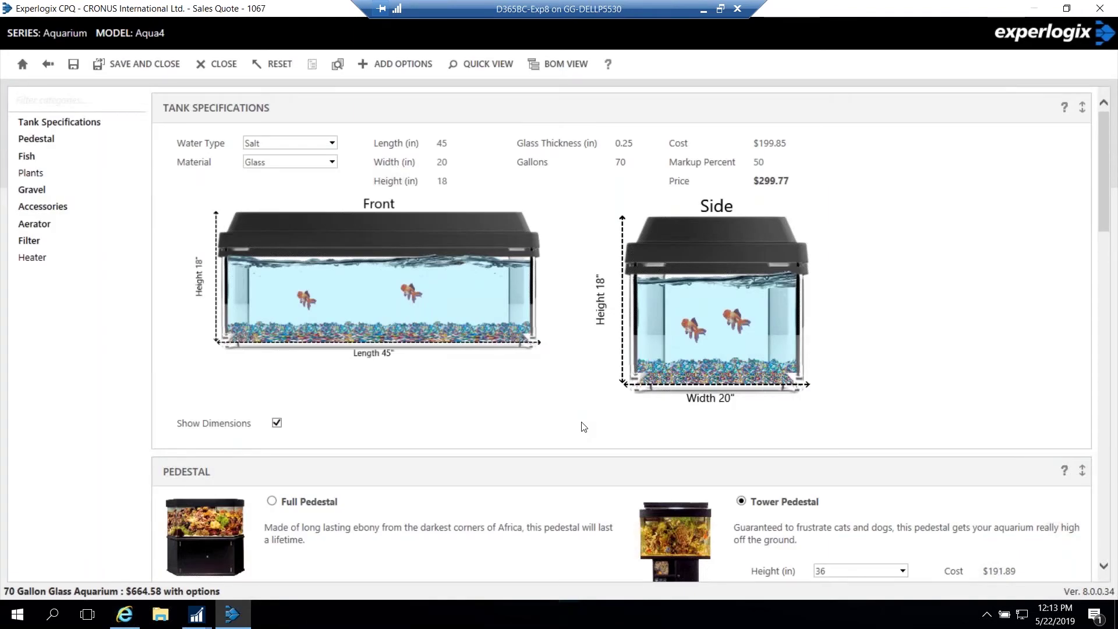
Swap Small Colored Gravel for Medium White Gravel, then review Accessories, Aerator, Filter and Heater.
{"action": "scroll", "coordinate": [504, 473], "scroll_direction": "down", "scroll_amount": 1}
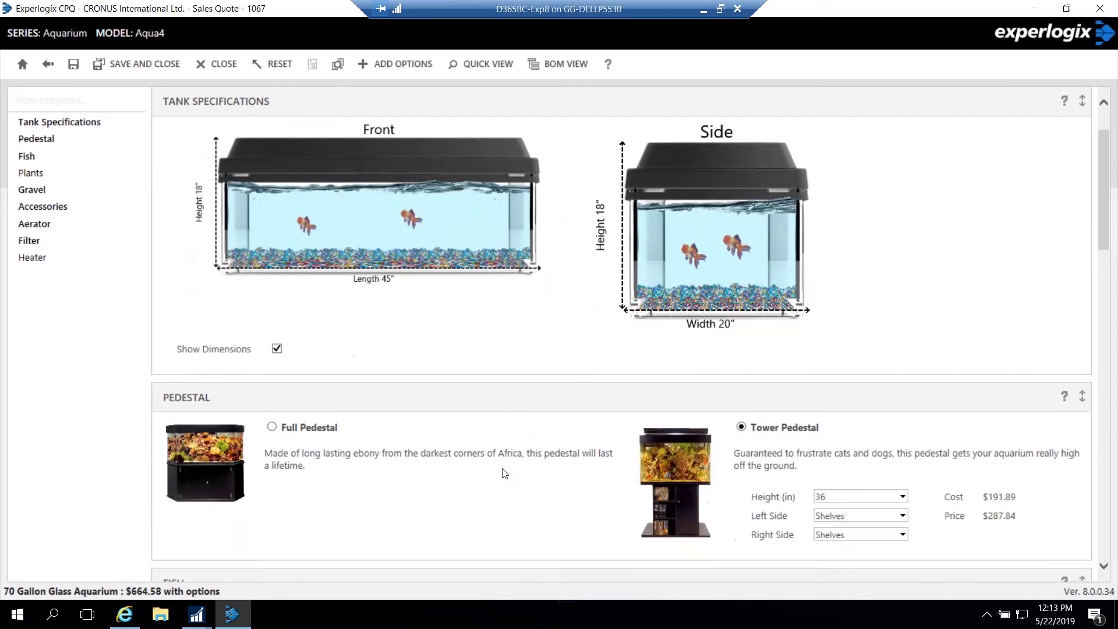
{"action": "scroll", "coordinate": [505, 473], "scroll_direction": "down", "scroll_amount": 3}
{"action": "scroll", "coordinate": [505, 473], "scroll_direction": "down", "scroll_amount": 4}
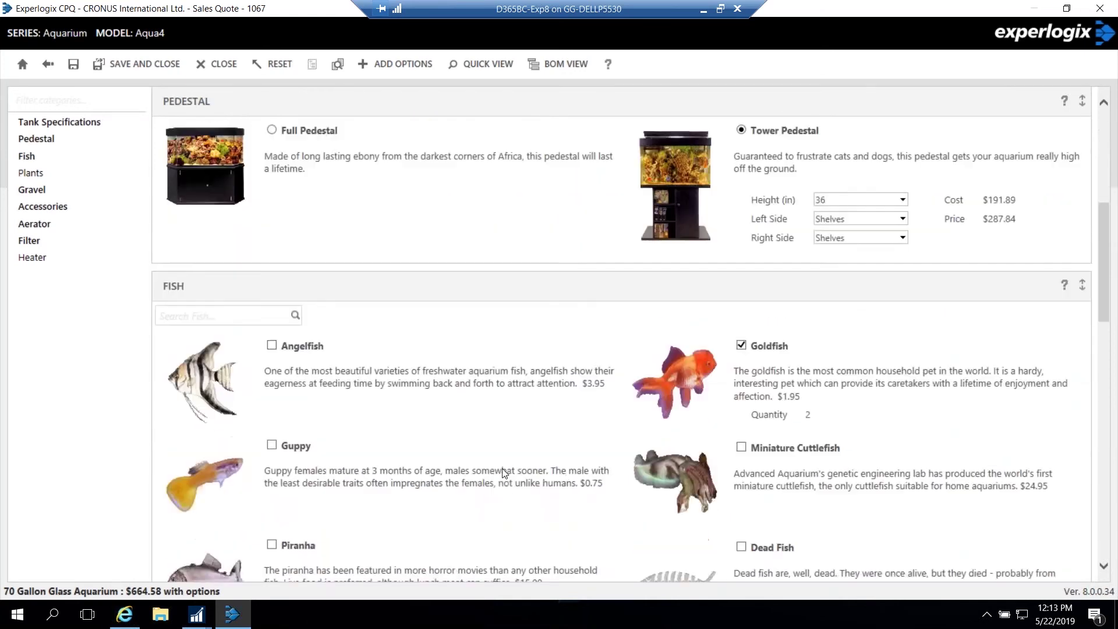
{"action": "scroll", "coordinate": [504, 472], "scroll_direction": "down", "scroll_amount": 4}
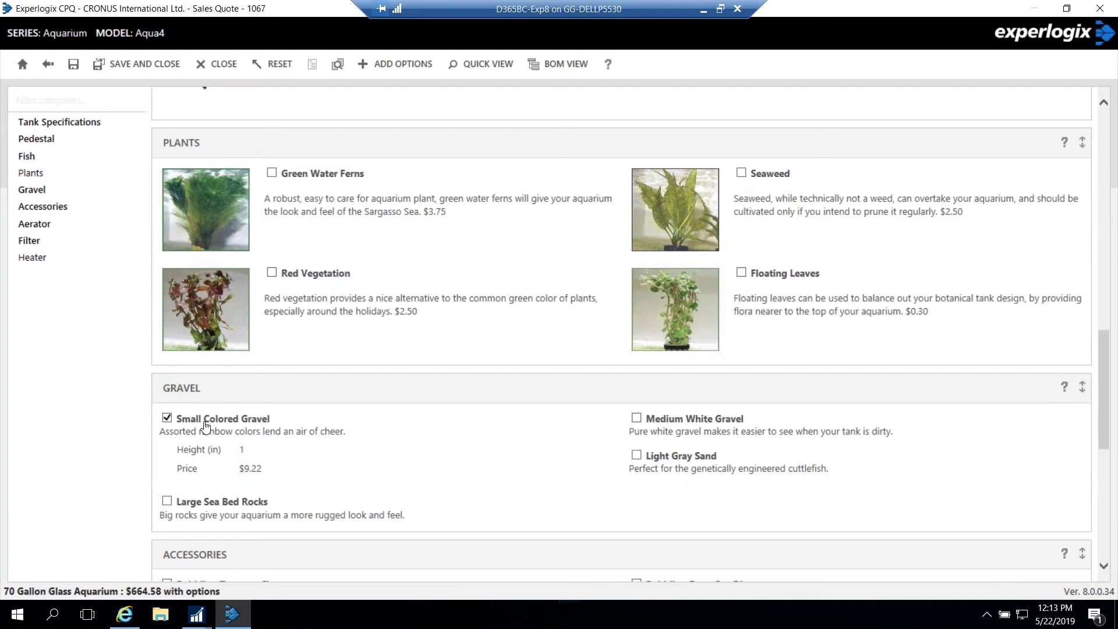
{"action": "left_click", "coordinate": [205, 424]}
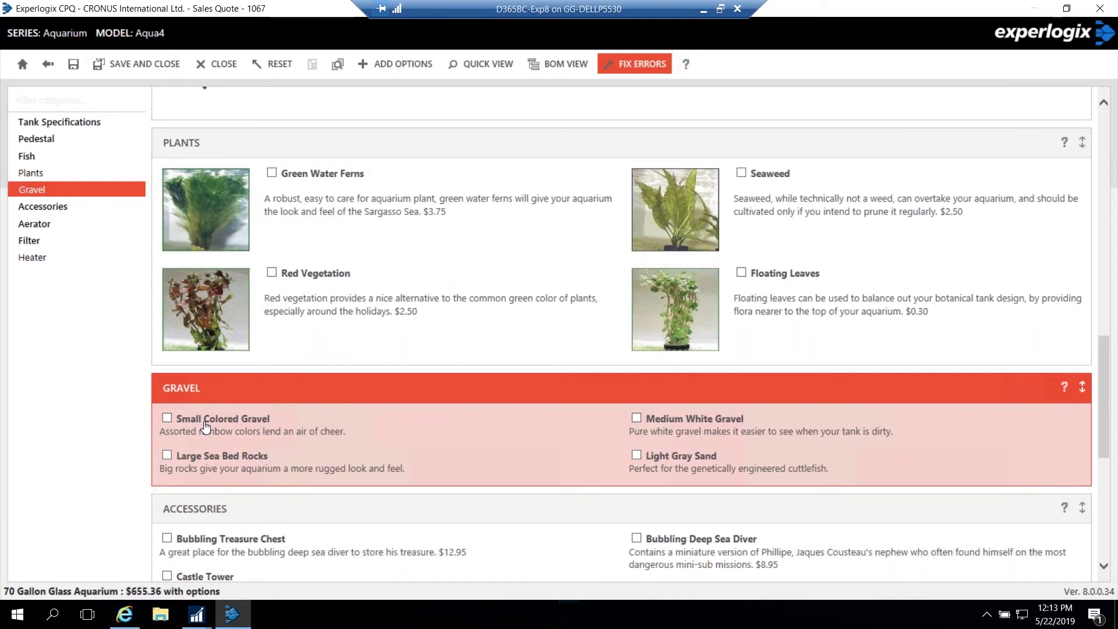
{"action": "left_click", "coordinate": [684, 425]}
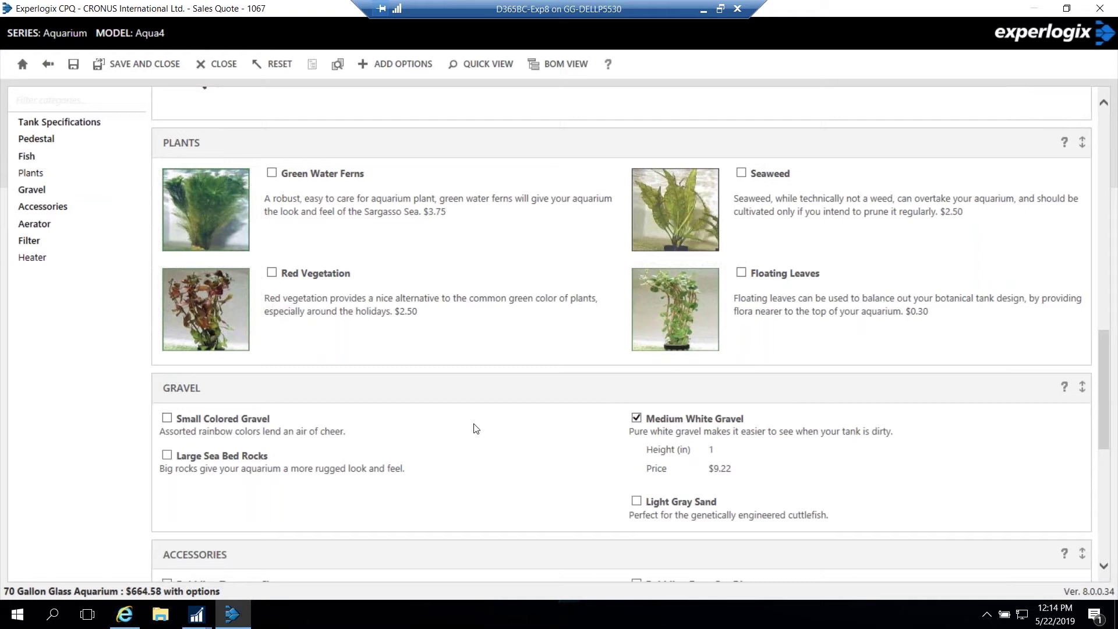
{"action": "scroll", "coordinate": [475, 429], "scroll_direction": "down", "scroll_amount": 3}
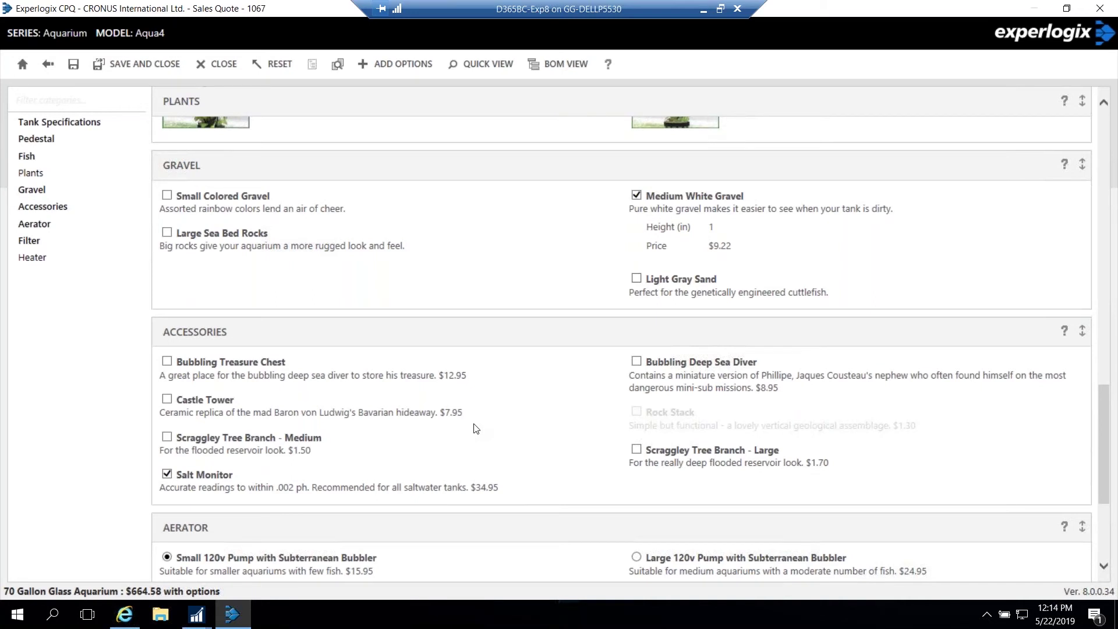
{"action": "scroll", "coordinate": [475, 428], "scroll_direction": "down", "scroll_amount": 2}
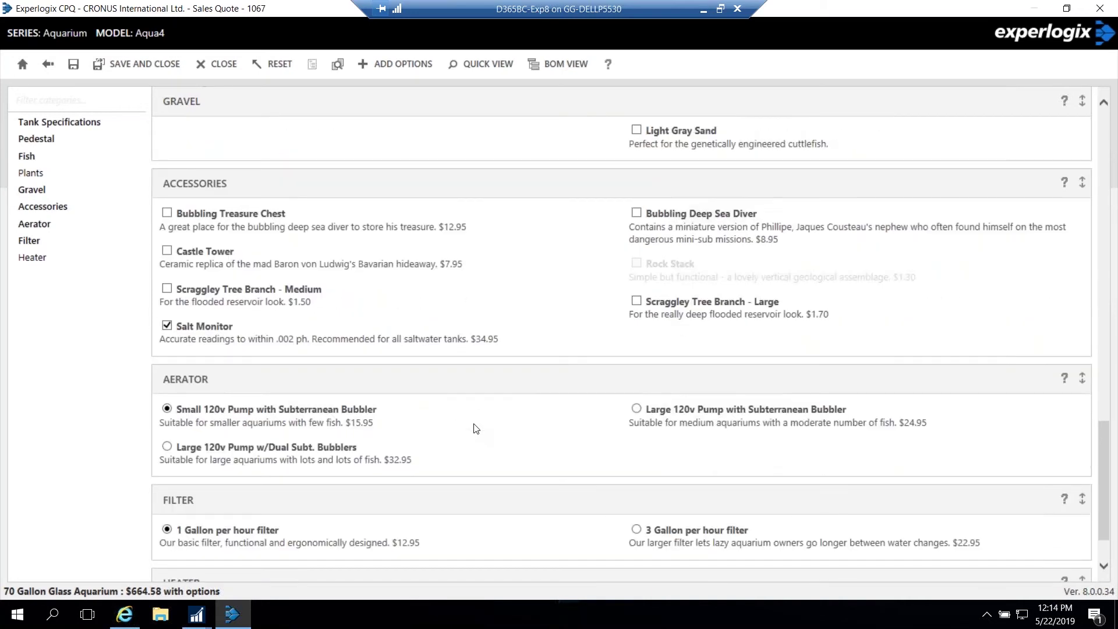
{"action": "scroll", "coordinate": [476, 428], "scroll_direction": "down", "scroll_amount": 1}
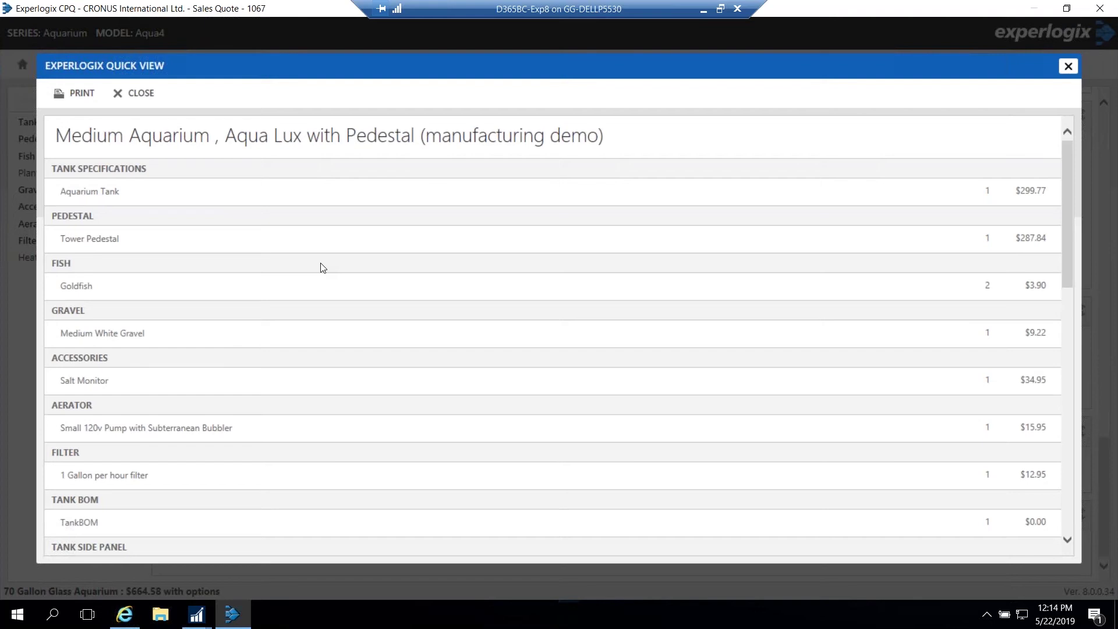
Close the Quick View summary and save the aquarium configuration.
{"action": "left_click", "coordinate": [136, 97]}
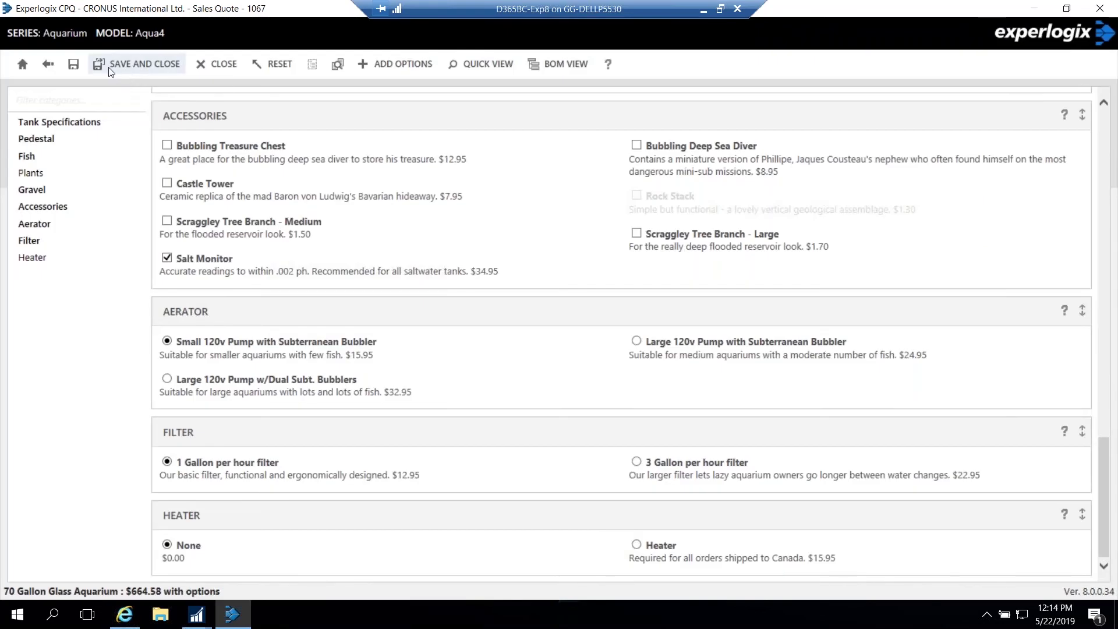
{"action": "left_click", "coordinate": [72, 67]}
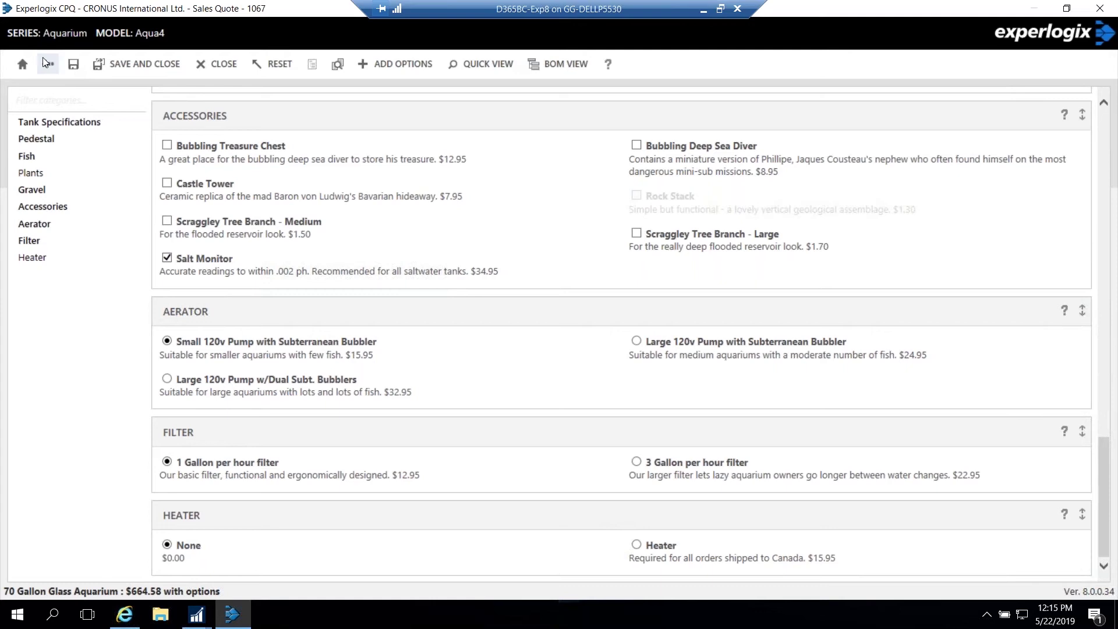
Duplicate the aquarium configuration and change the copy's tank length to 30 in.
{"action": "left_click", "coordinate": [24, 70]}
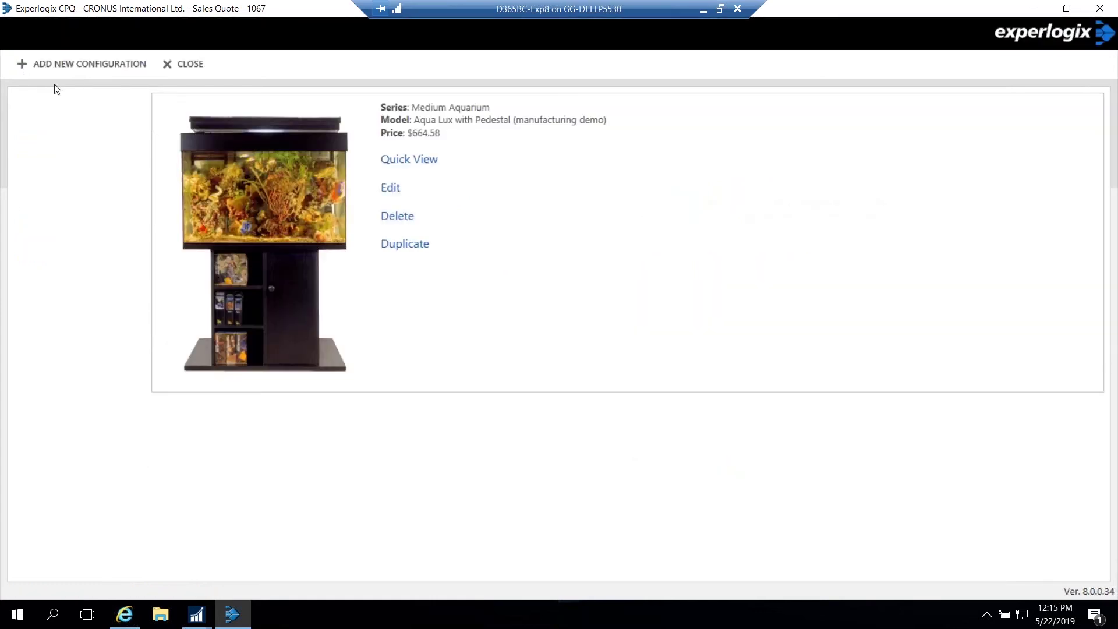
{"action": "left_click", "coordinate": [405, 243]}
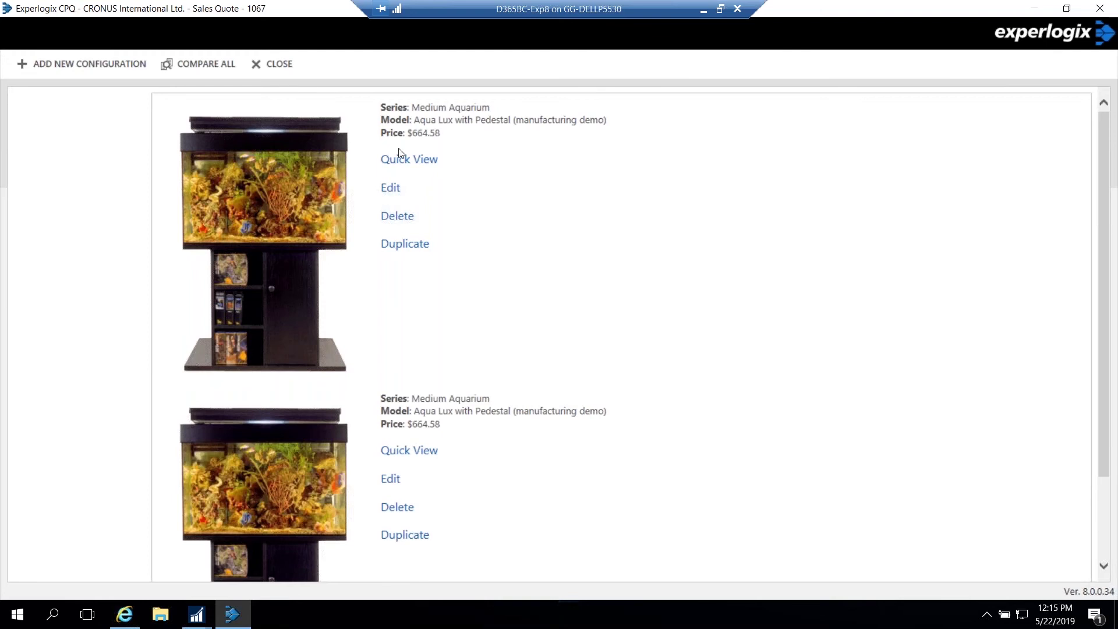
{"action": "left_click", "coordinate": [391, 480]}
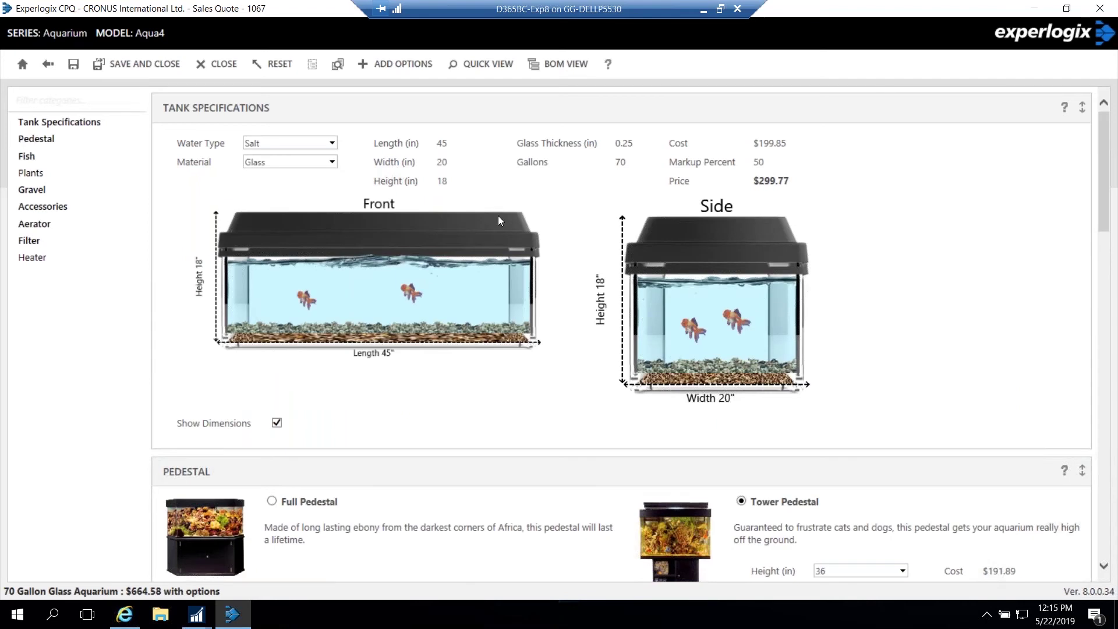
{"action": "left_click_drag", "start_coordinate": [457, 142], "coordinate": [421, 143]}
{"action": "type", "text": "30"}
{"action": "key", "text": "Tab"}
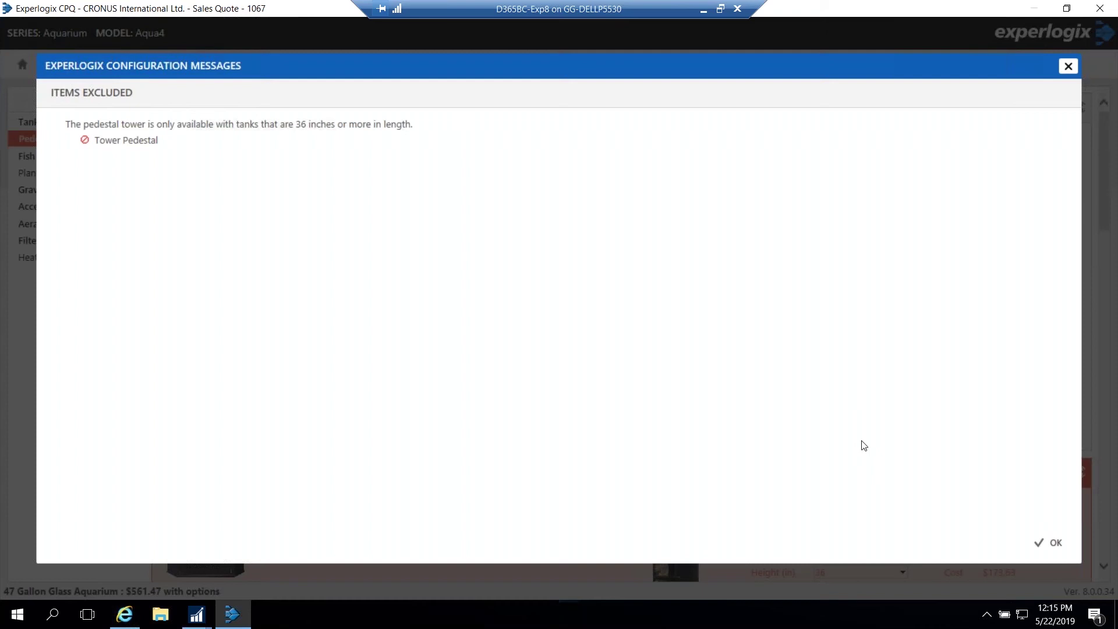
Give the copy a Full Pedestal, Large Sea Bed Rocks instead of Medium White Gravel, and a Bubbling Treasure Chest, then save.
{"action": "left_click", "coordinate": [1048, 539]}
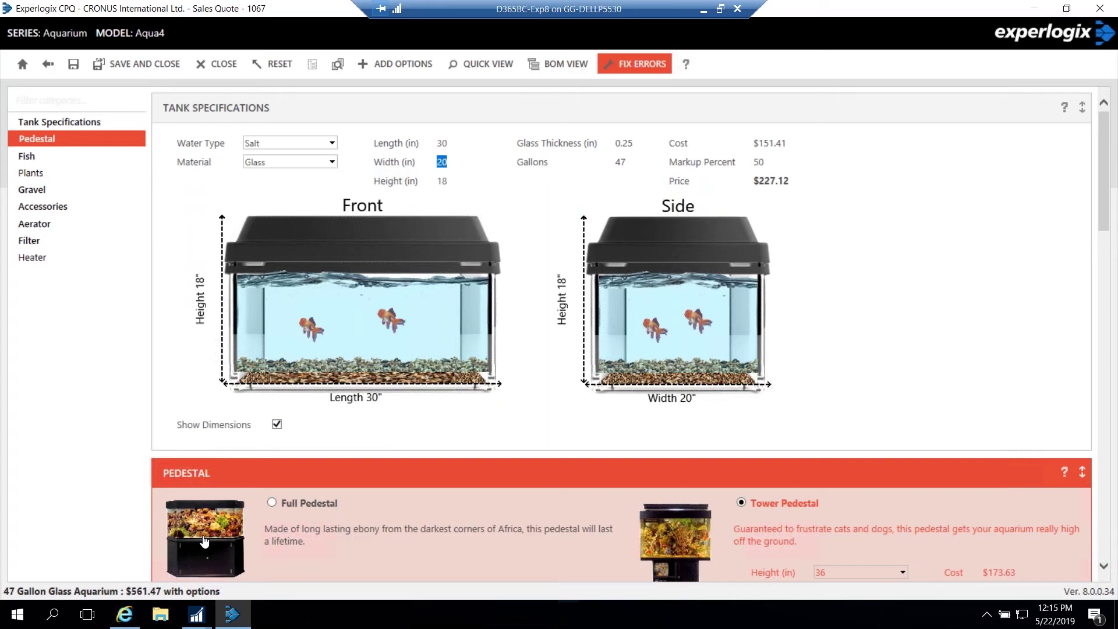
{"action": "left_click", "coordinate": [204, 541]}
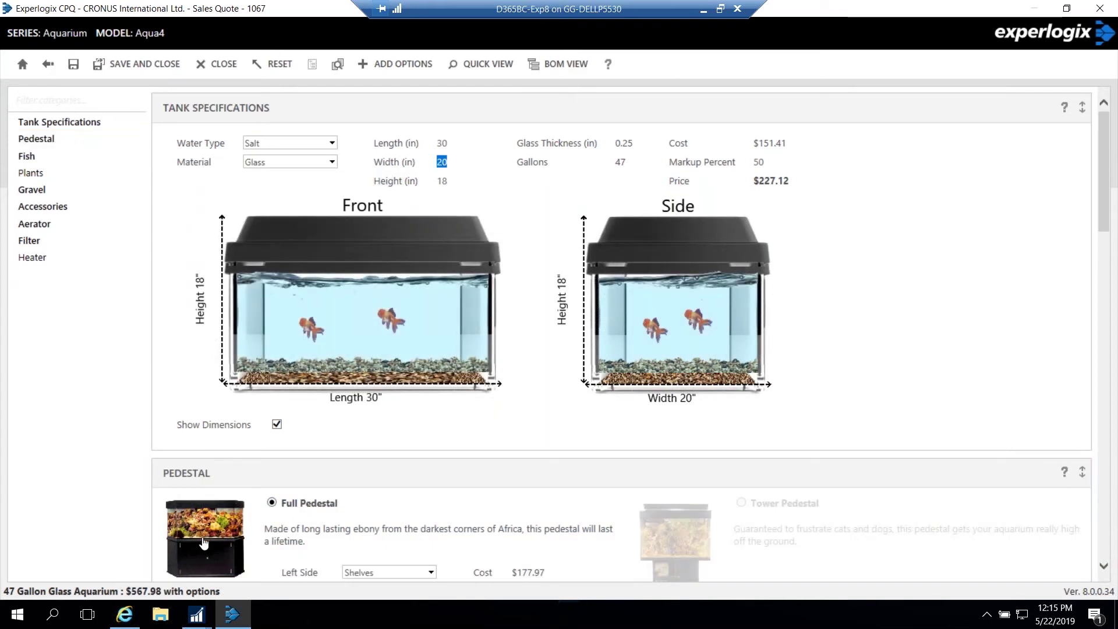
{"action": "left_click", "coordinate": [52, 190]}
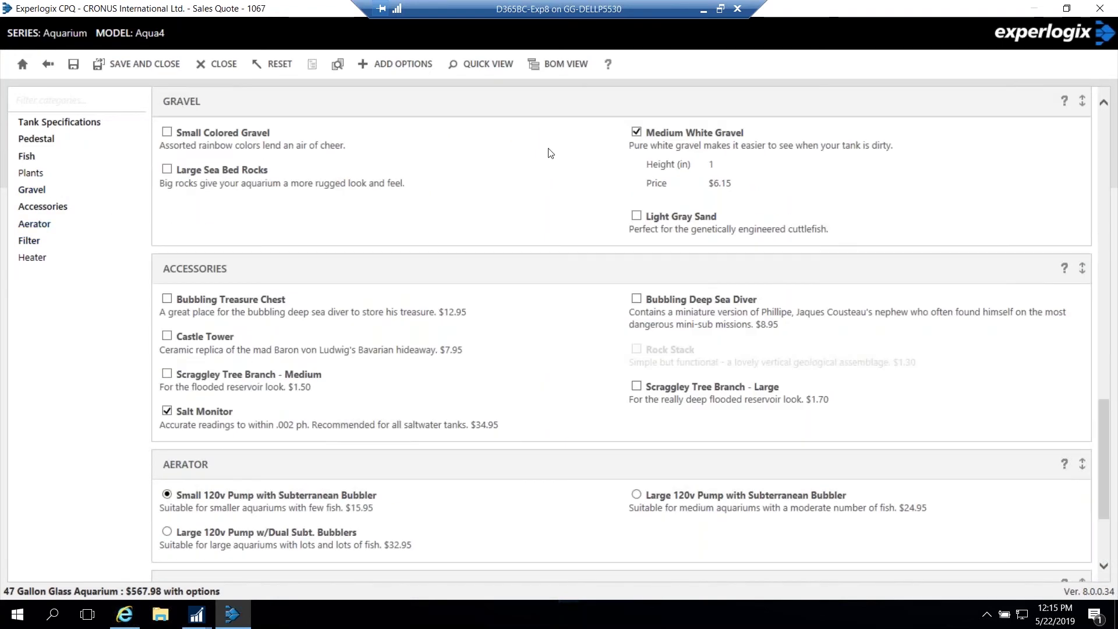
{"action": "left_click", "coordinate": [213, 169]}
{"action": "left_click", "coordinate": [636, 132]}
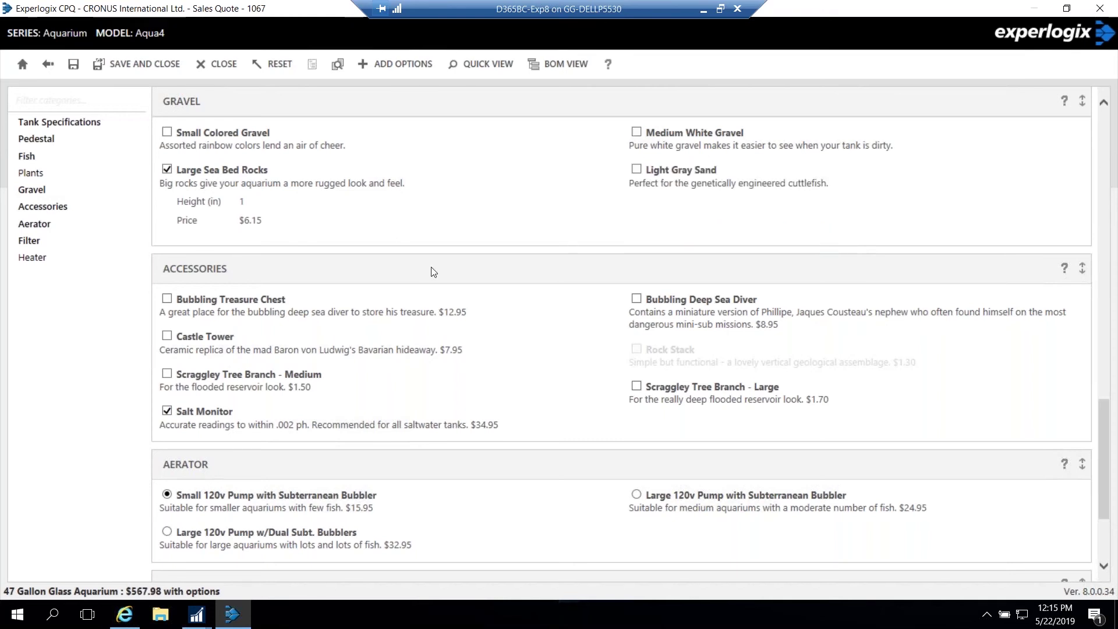
{"action": "left_click", "coordinate": [252, 304]}
{"action": "left_click", "coordinate": [71, 71]}
{"action": "left_click", "coordinate": [22, 67]}
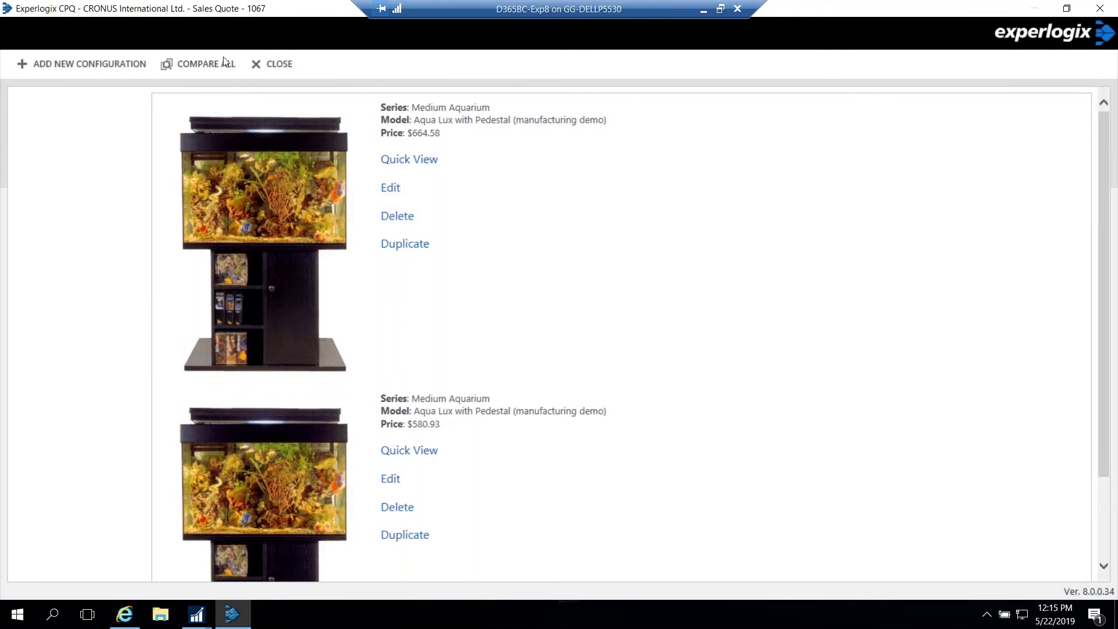
{"action": "left_click", "coordinate": [205, 69]}
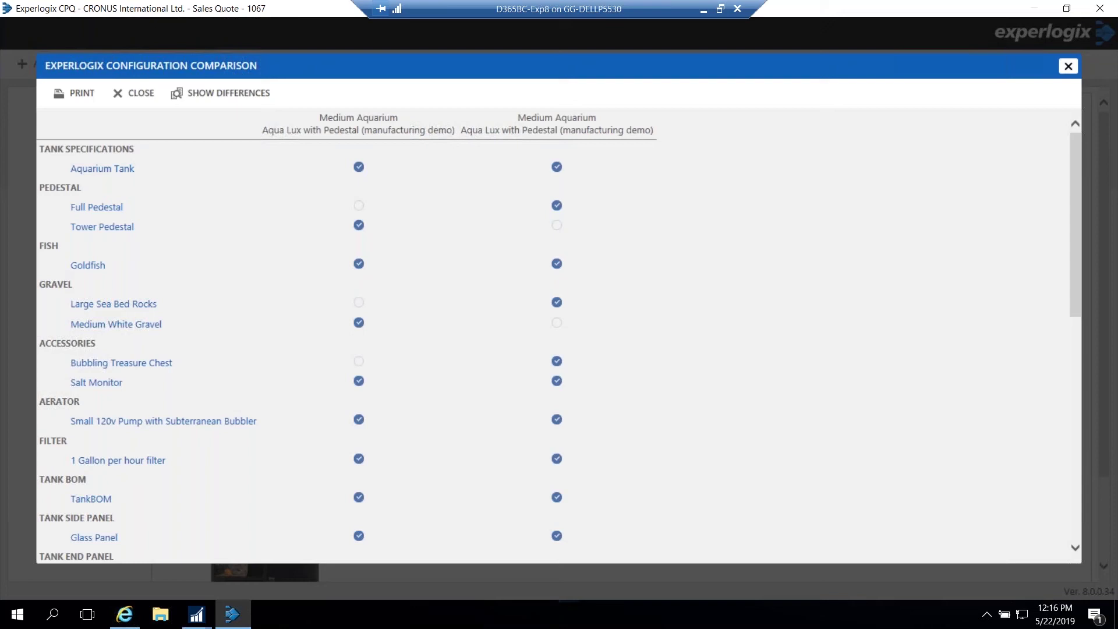
{"action": "left_click", "coordinate": [227, 94]}
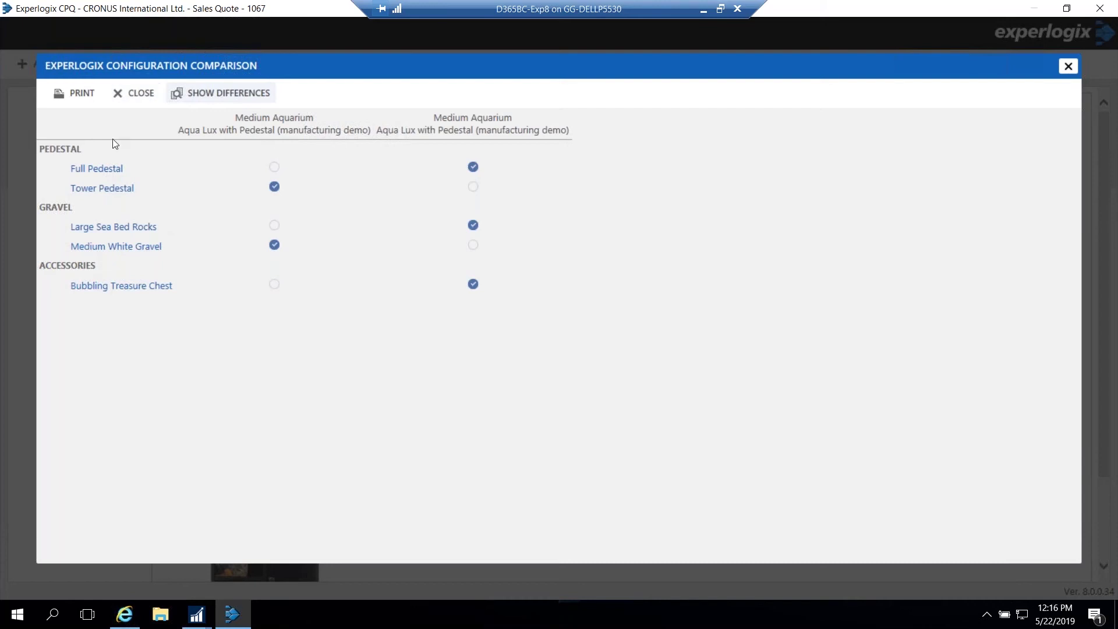
{"action": "left_click", "coordinate": [96, 230]}
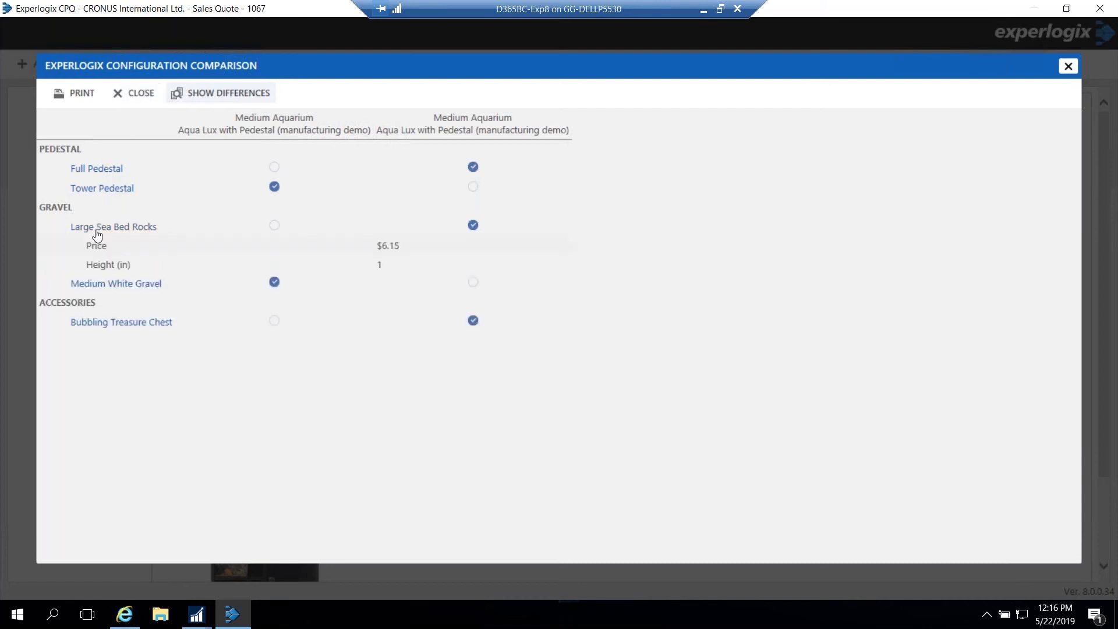
{"action": "left_click", "coordinate": [108, 284]}
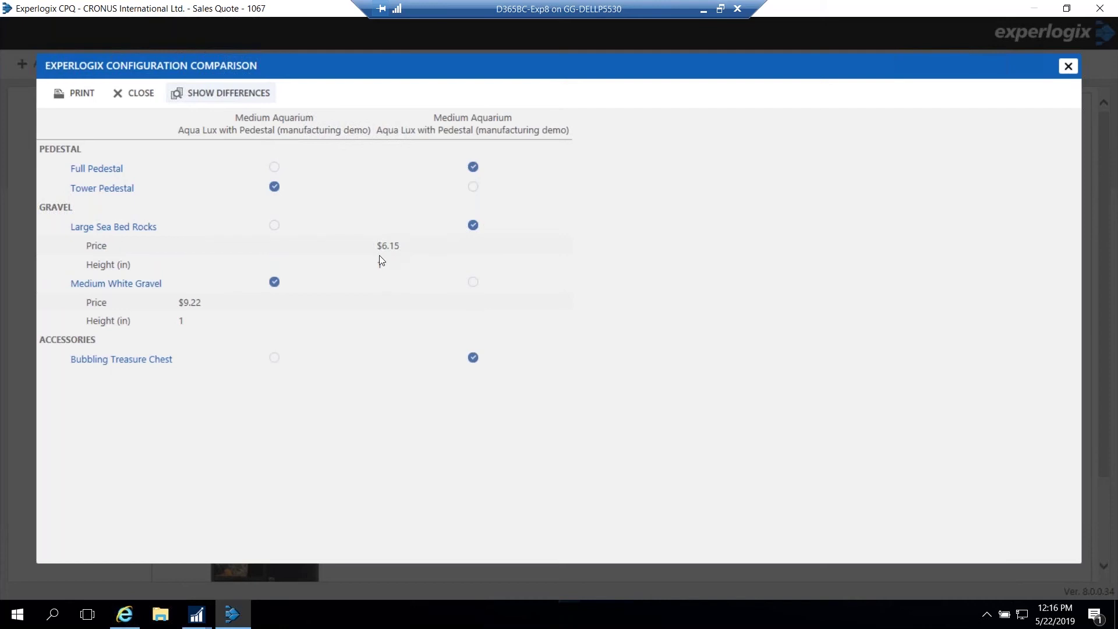
{"action": "left_click", "coordinate": [134, 95]}
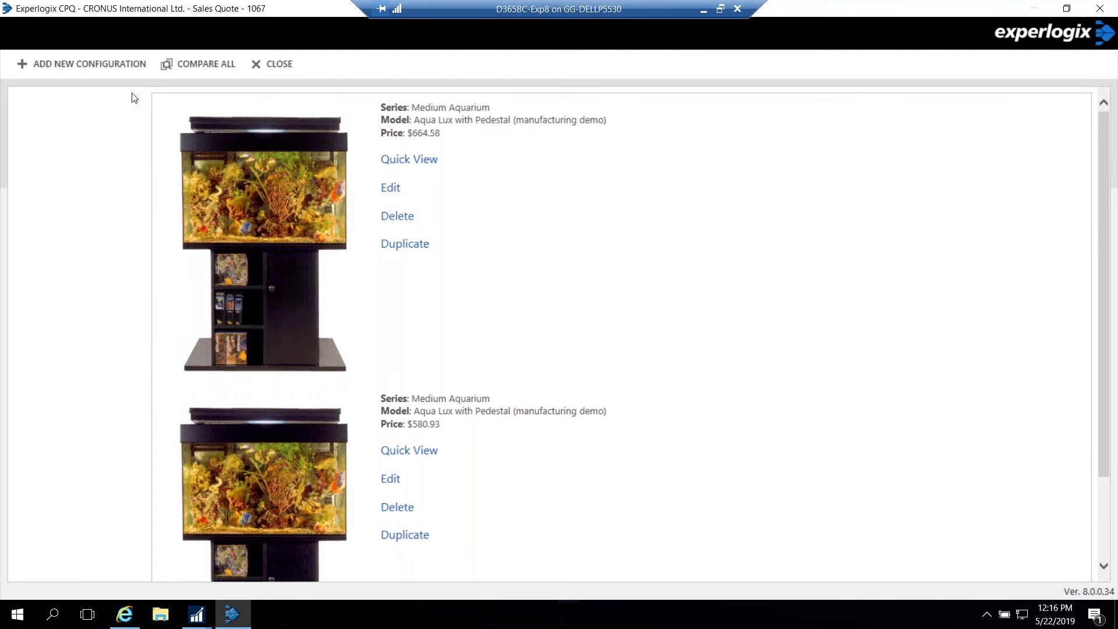
Delete the second aquarium configuration and close the configurator, returning to quote 1067.
{"action": "left_click", "coordinate": [398, 507]}
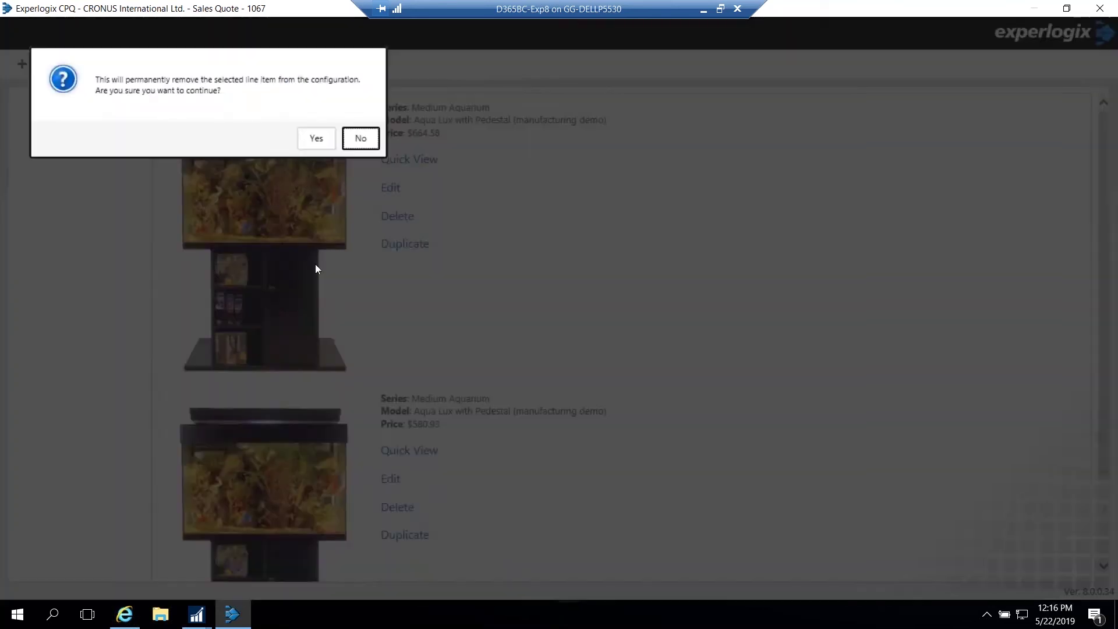
{"action": "left_click", "coordinate": [316, 138]}
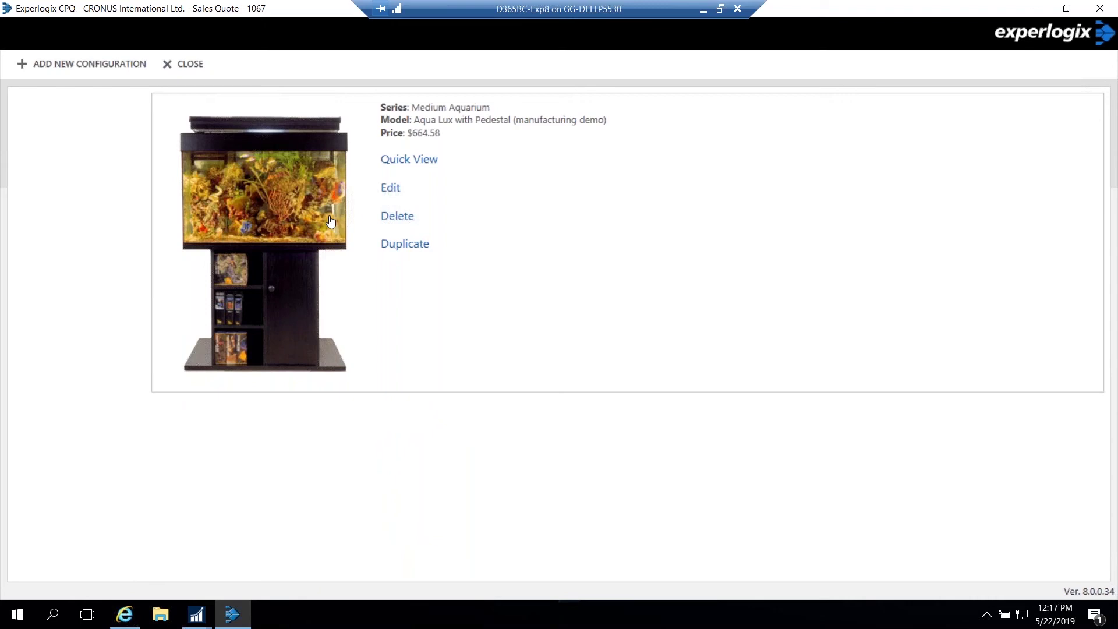
{"action": "left_click", "coordinate": [169, 59]}
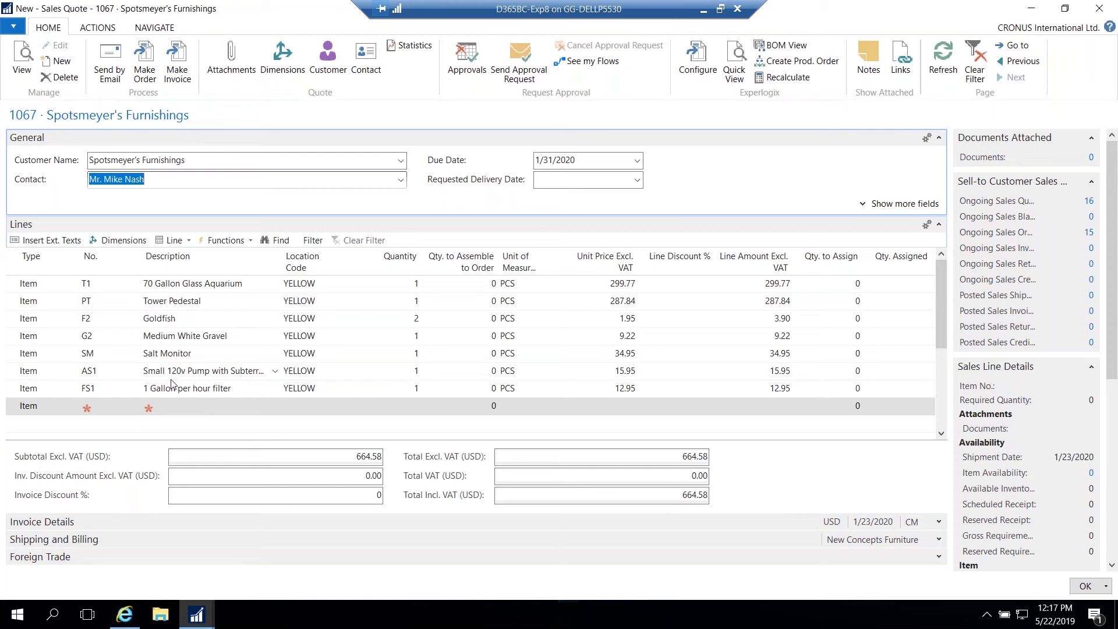
Convert sales quote 1067 into sales order 1045 and open the new order.
{"action": "left_click", "coordinate": [144, 71]}
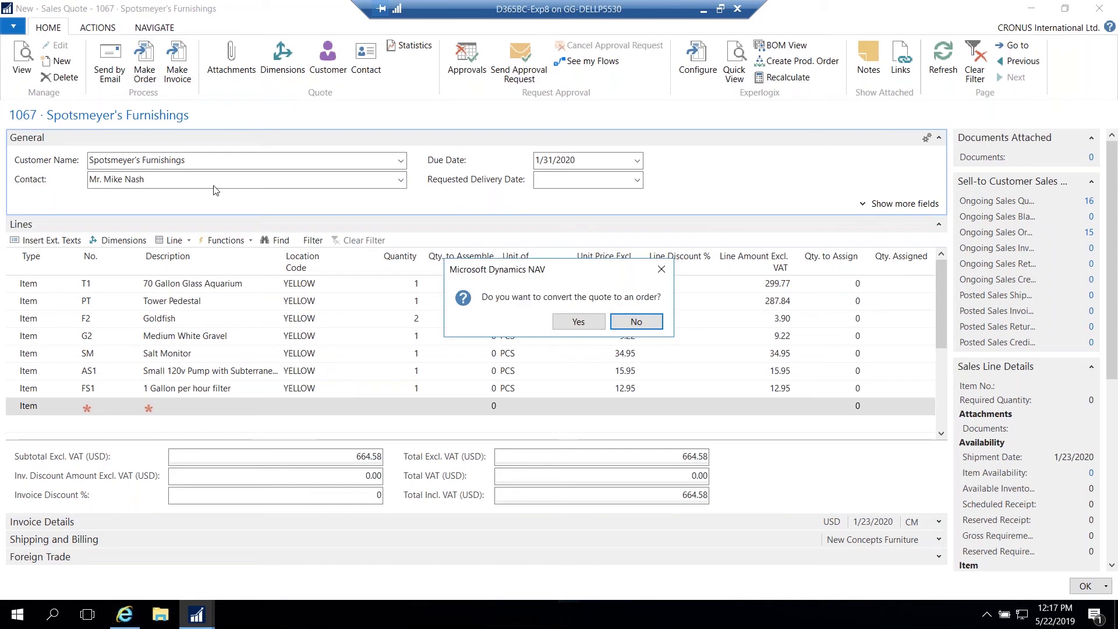
{"action": "left_click", "coordinate": [578, 322]}
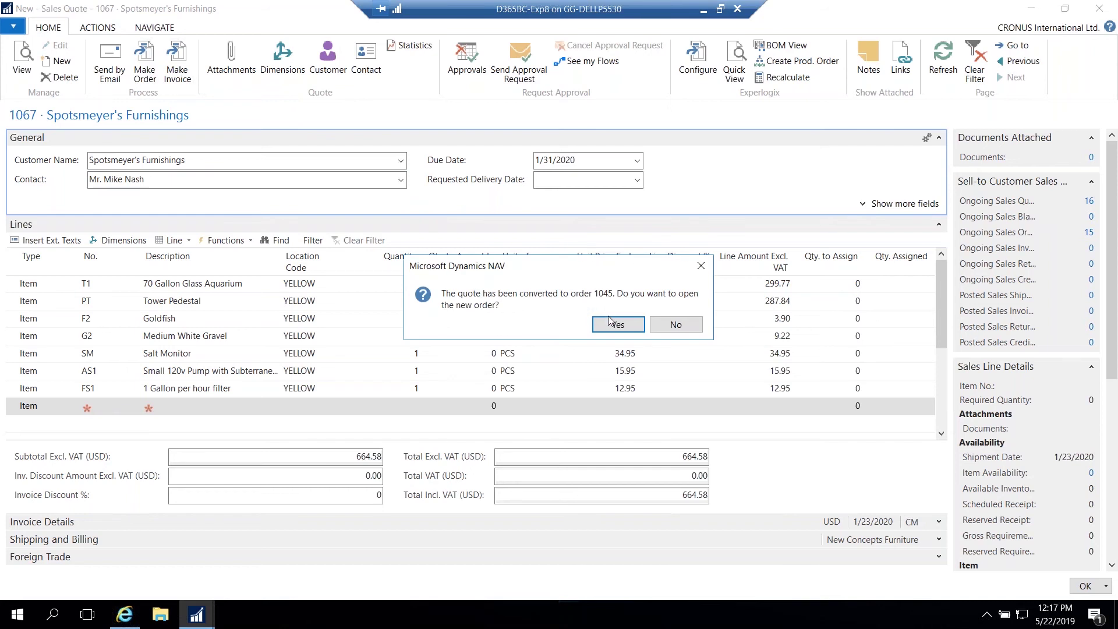
{"action": "left_click", "coordinate": [617, 324]}
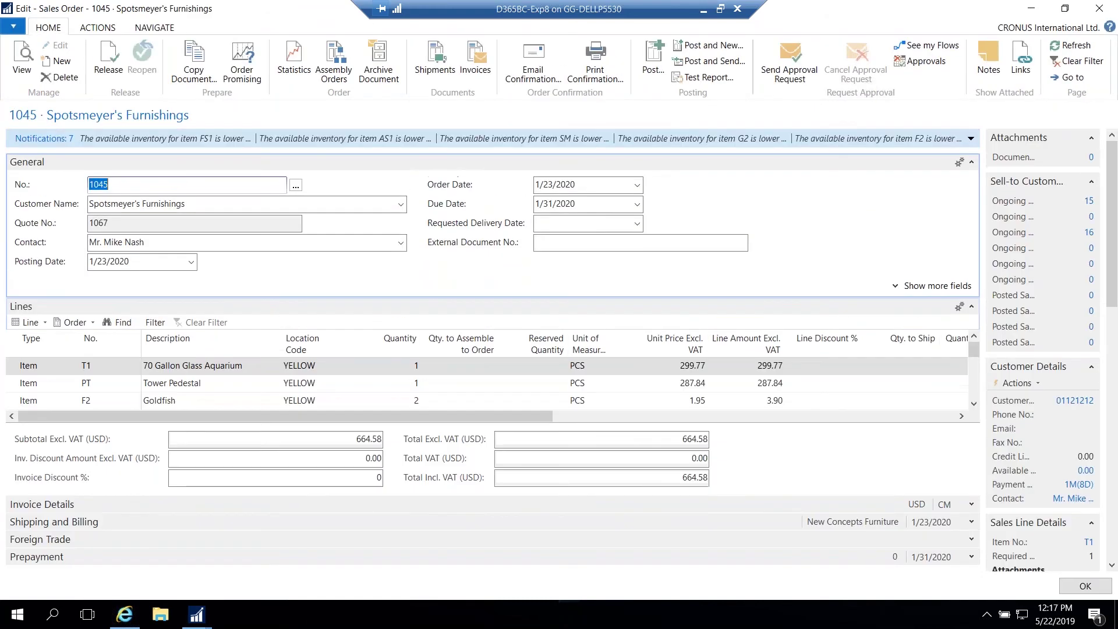
{"action": "left_click", "coordinate": [99, 29]}
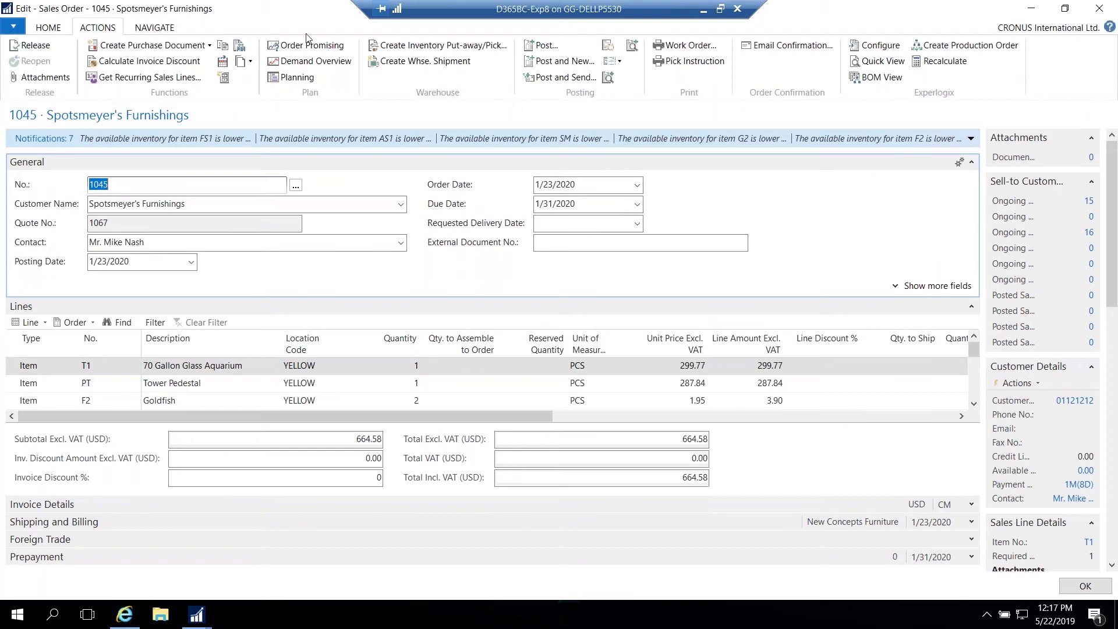
Create production order 101048 from the aquarium configuration line, then close the result window.
{"action": "left_click", "coordinate": [933, 48]}
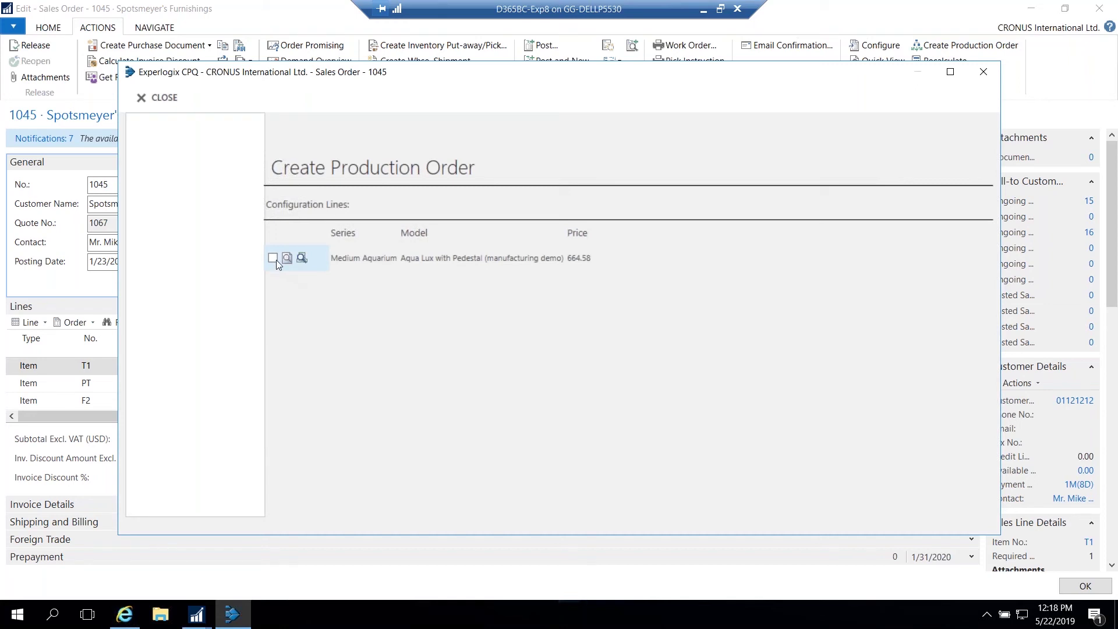
{"action": "left_click", "coordinate": [276, 259]}
{"action": "left_click", "coordinate": [167, 96]}
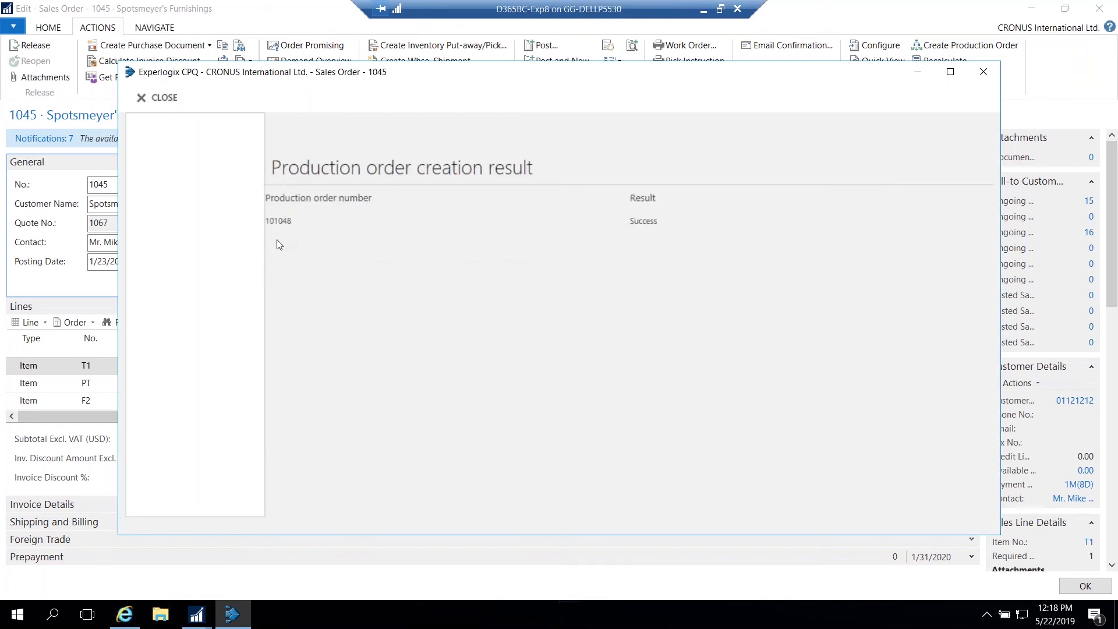
{"action": "left_click", "coordinate": [156, 98]}
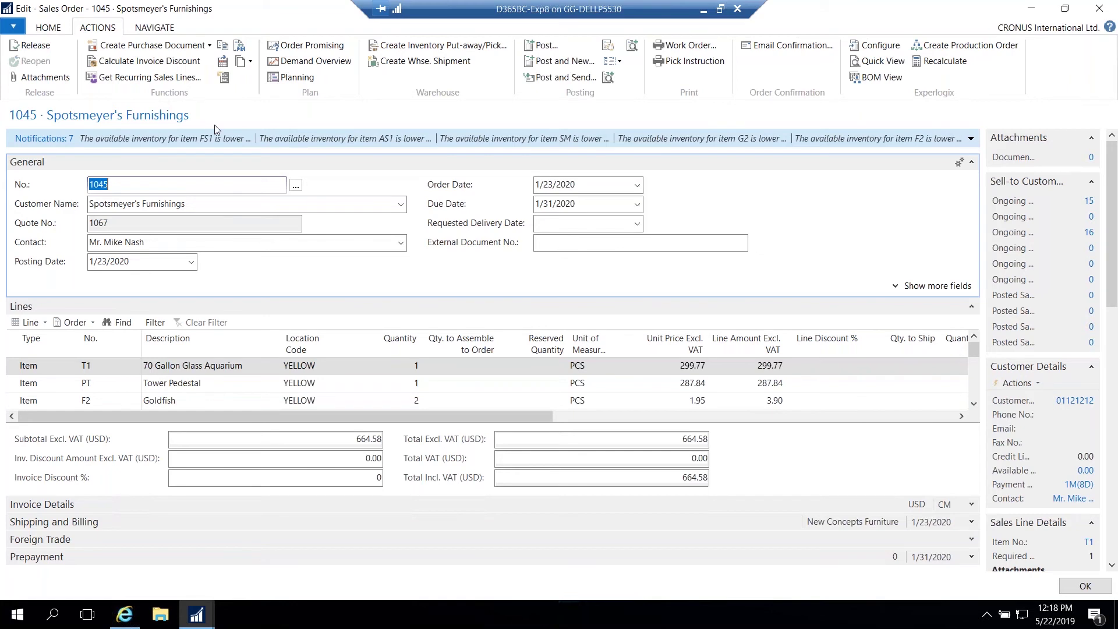
Close sales order 1045 and open planned production order 101048 from Planned Prod. Orders.
{"action": "left_click", "coordinate": [1108, 13]}
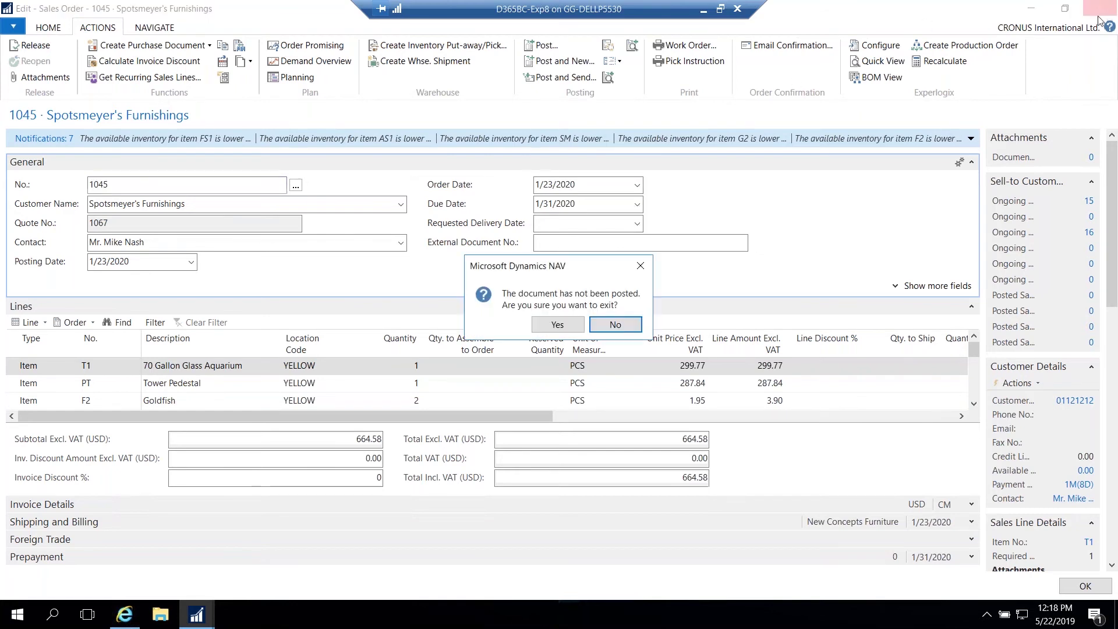
{"action": "left_click", "coordinate": [555, 327]}
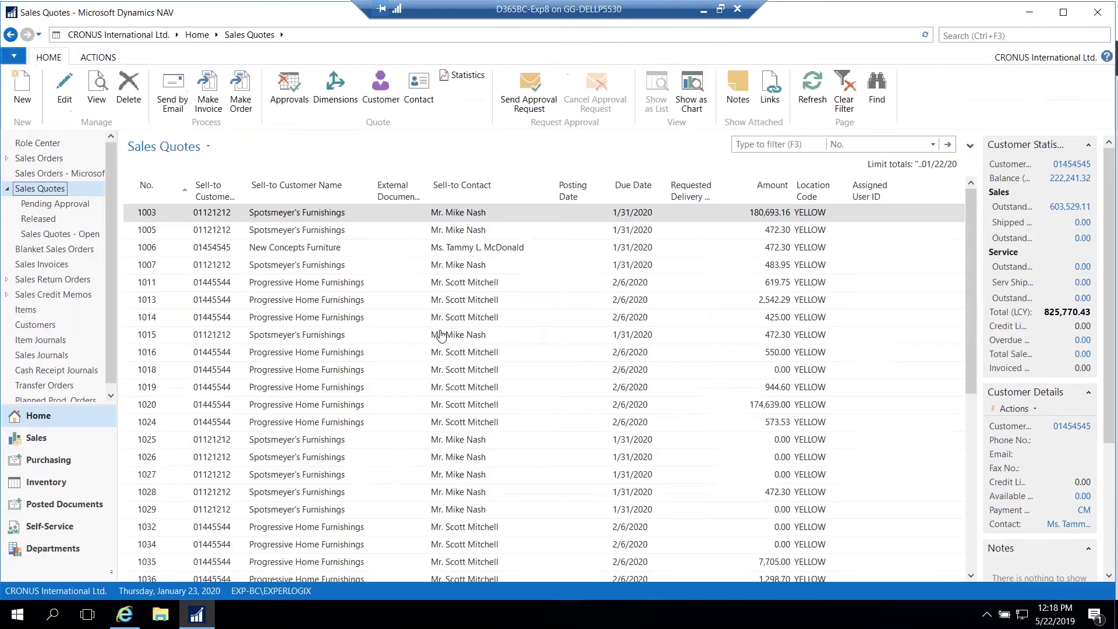
{"action": "left_click", "coordinate": [57, 401]}
{"action": "scroll", "coordinate": [273, 386], "scroll_direction": "down", "scroll_amount": 1}
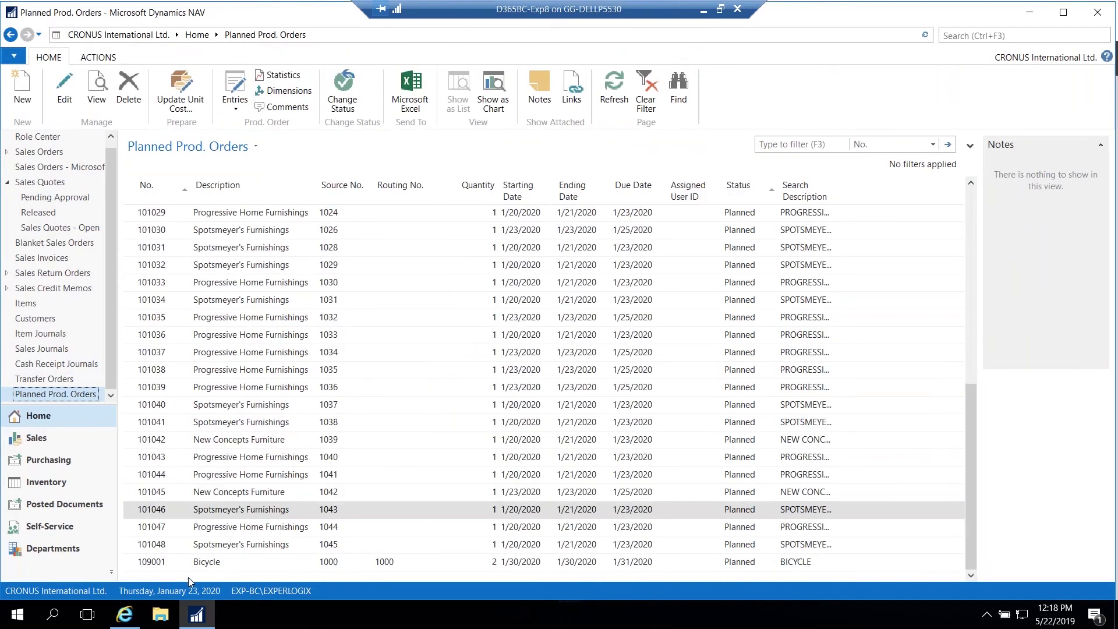
{"action": "left_click", "coordinate": [142, 544]}
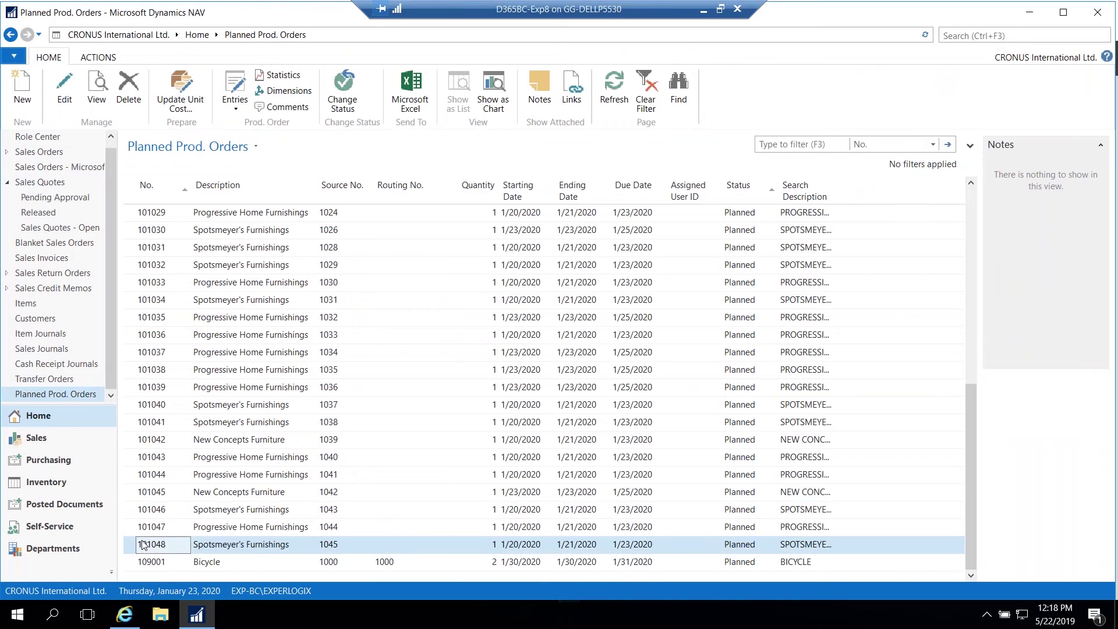
{"action": "double_click", "coordinate": [142, 544]}
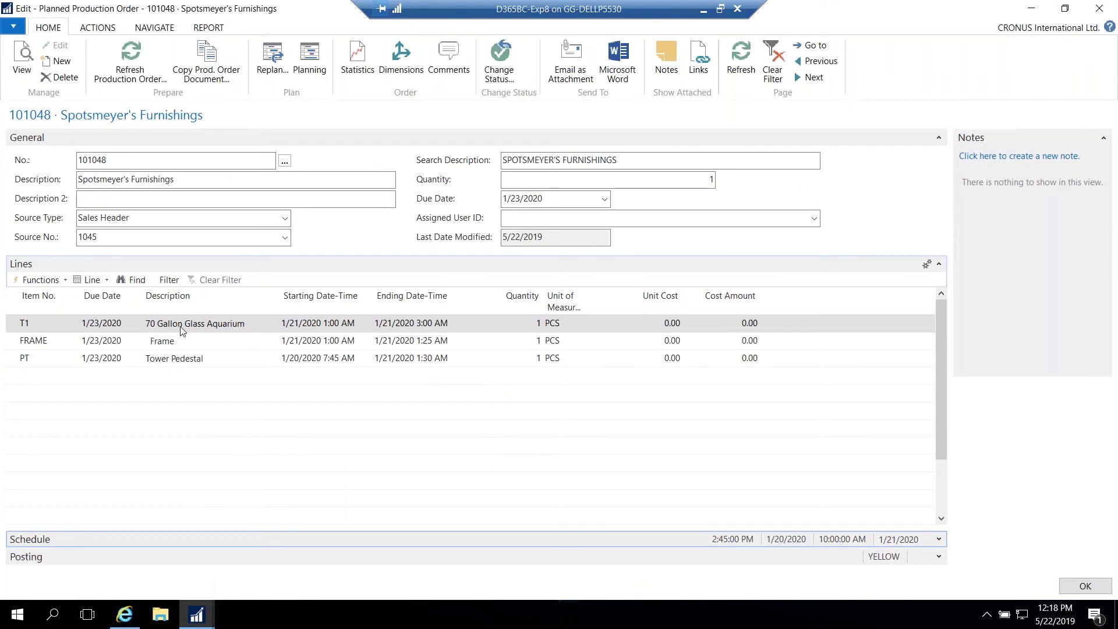
Review the aquarium line's components and routing, then close order 101048.
{"action": "left_click", "coordinate": [90, 280]}
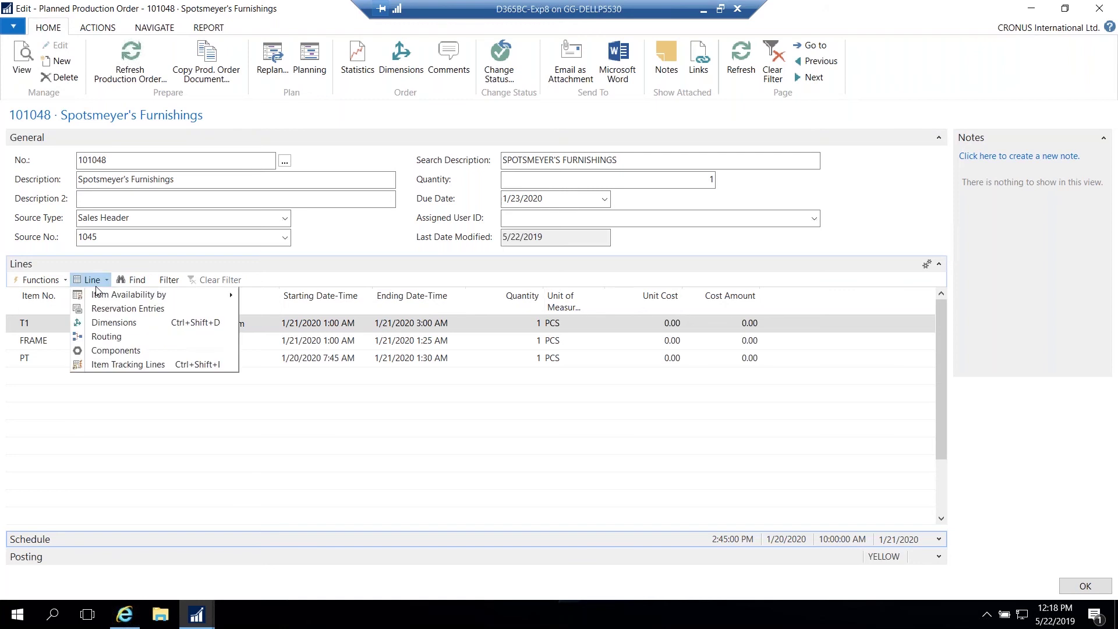
{"action": "left_click", "coordinate": [115, 350]}
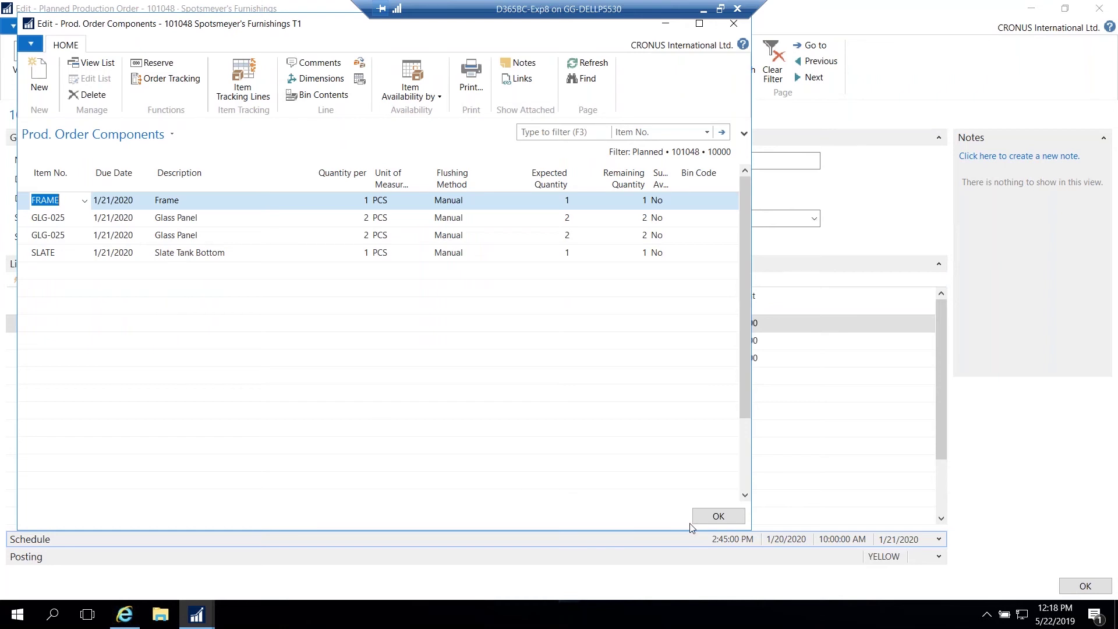
{"action": "left_click", "coordinate": [716, 518]}
{"action": "left_click", "coordinate": [104, 280]}
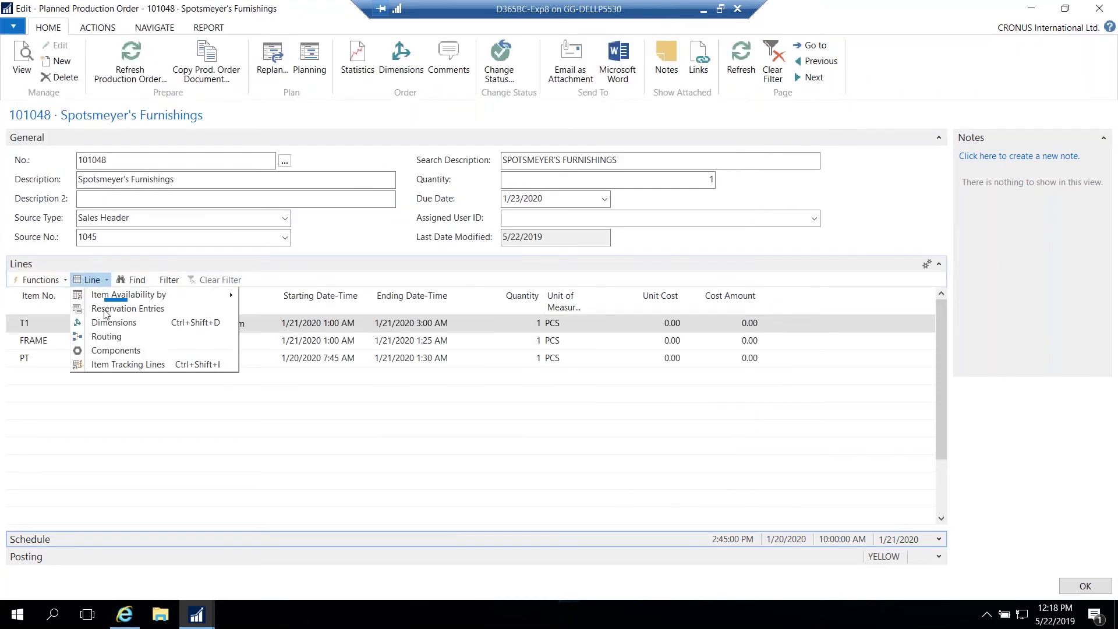
{"action": "left_click", "coordinate": [106, 337]}
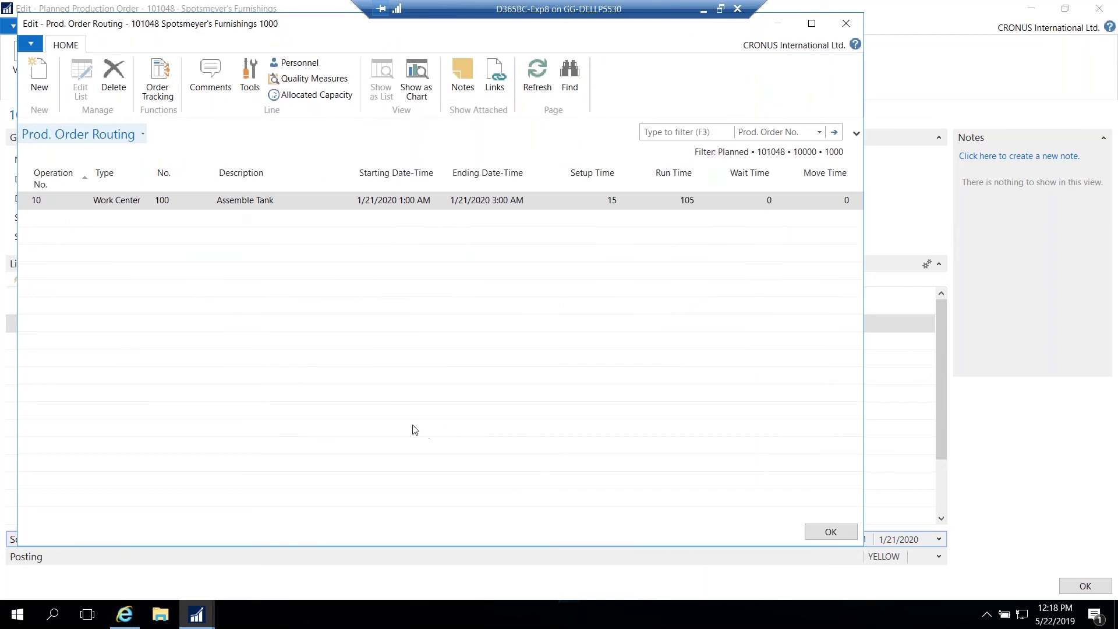
{"action": "left_click", "coordinate": [820, 534]}
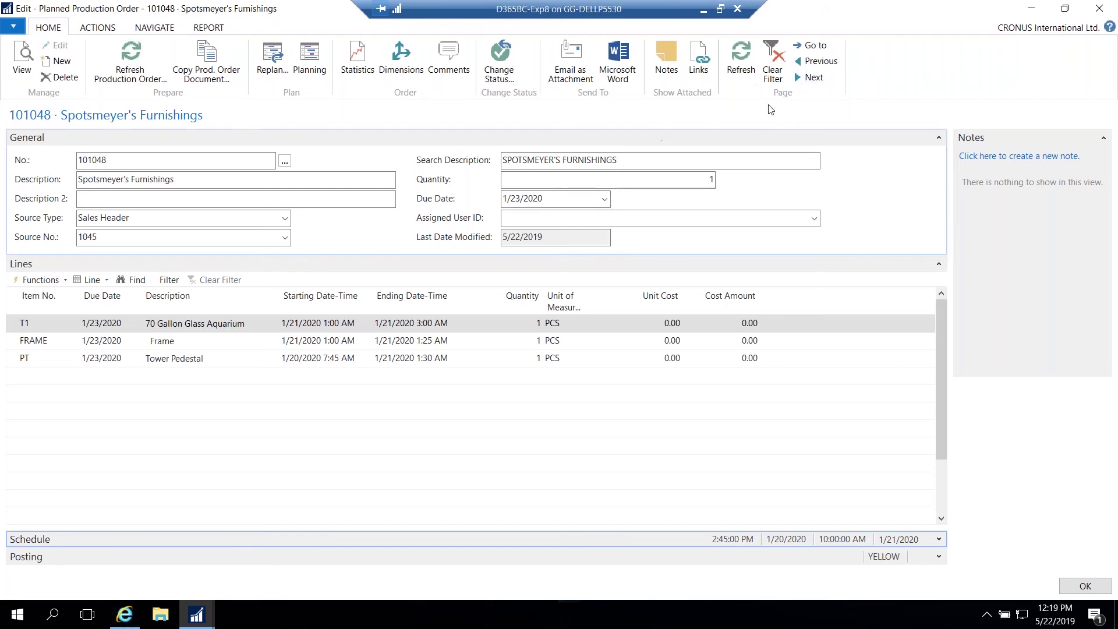
{"action": "left_click", "coordinate": [1099, 9]}
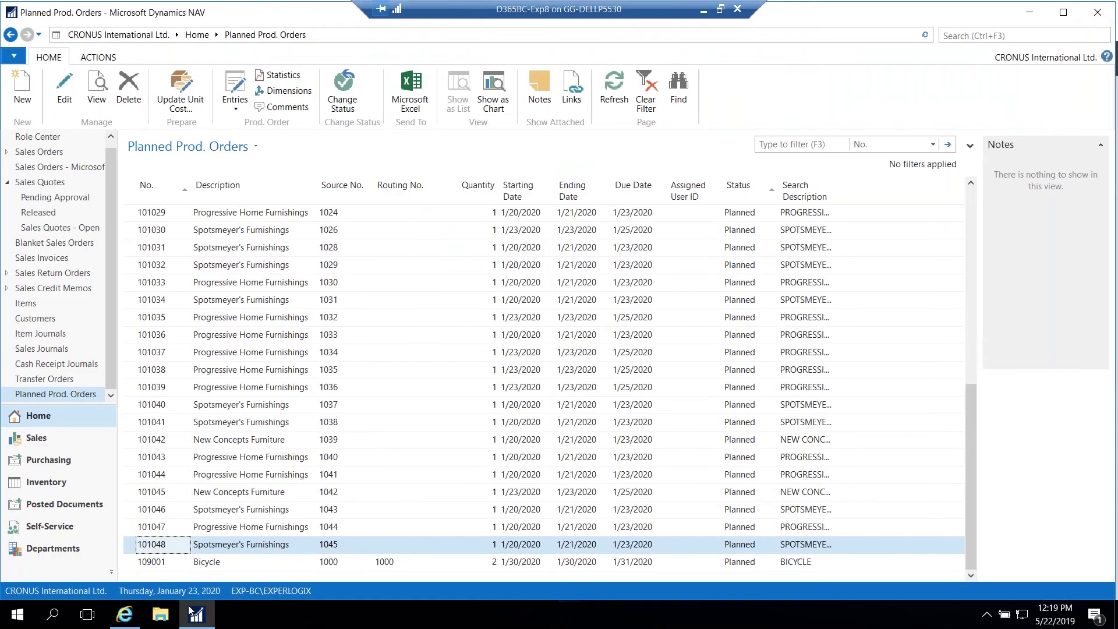
In Business Central, start a new sales quote for customer Progressive Home Furnishings.
{"action": "mouse_move", "coordinate": [123, 622]}
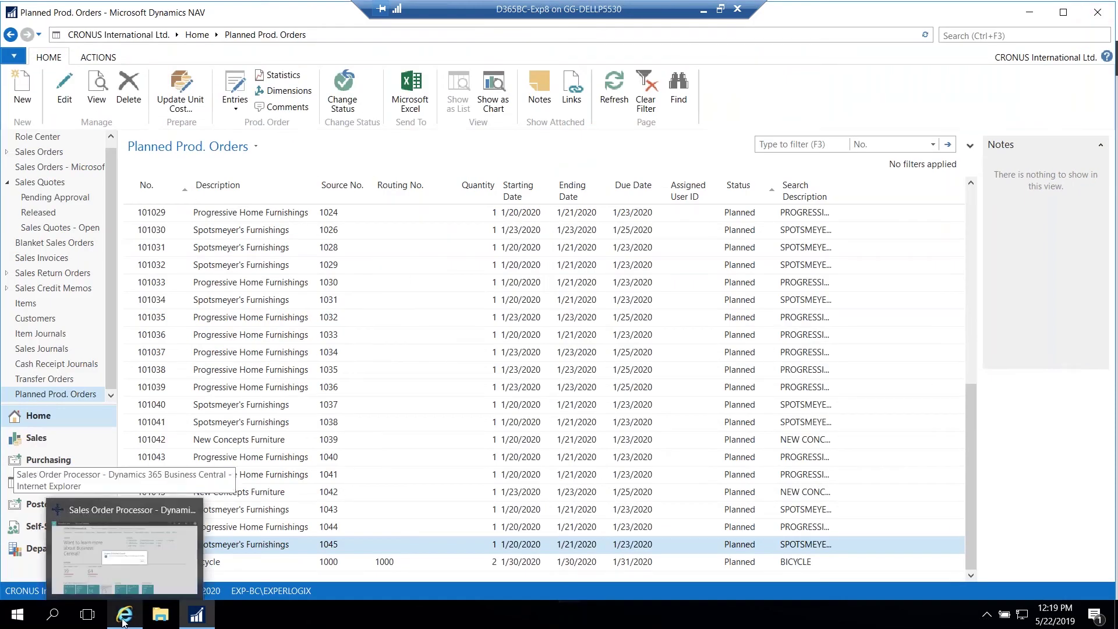
{"action": "left_click", "coordinate": [124, 547]}
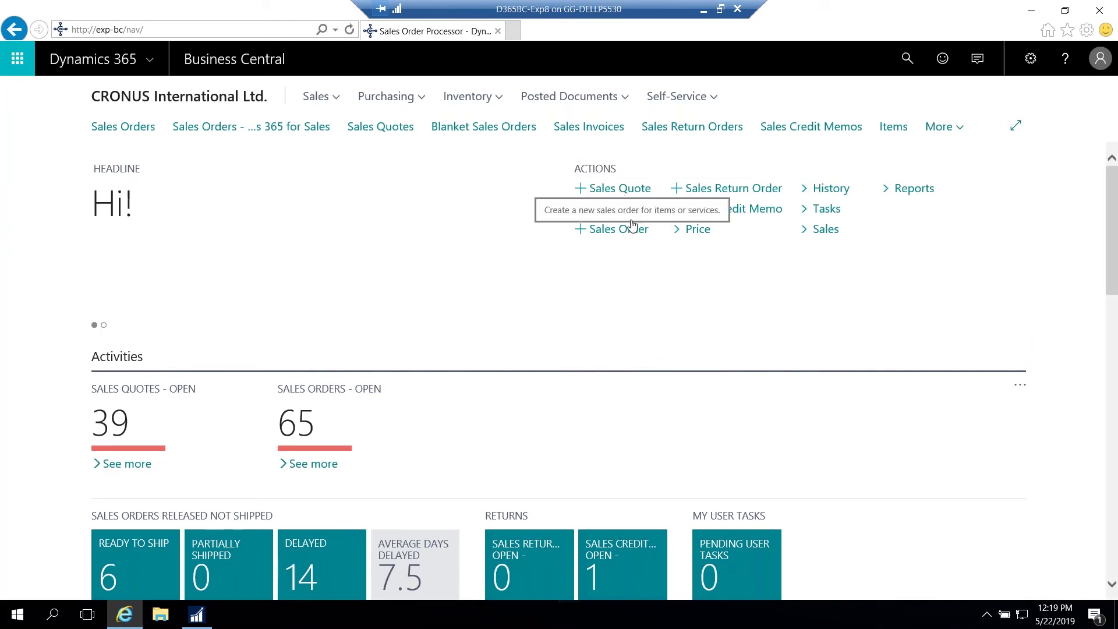
{"action": "left_click", "coordinate": [613, 192]}
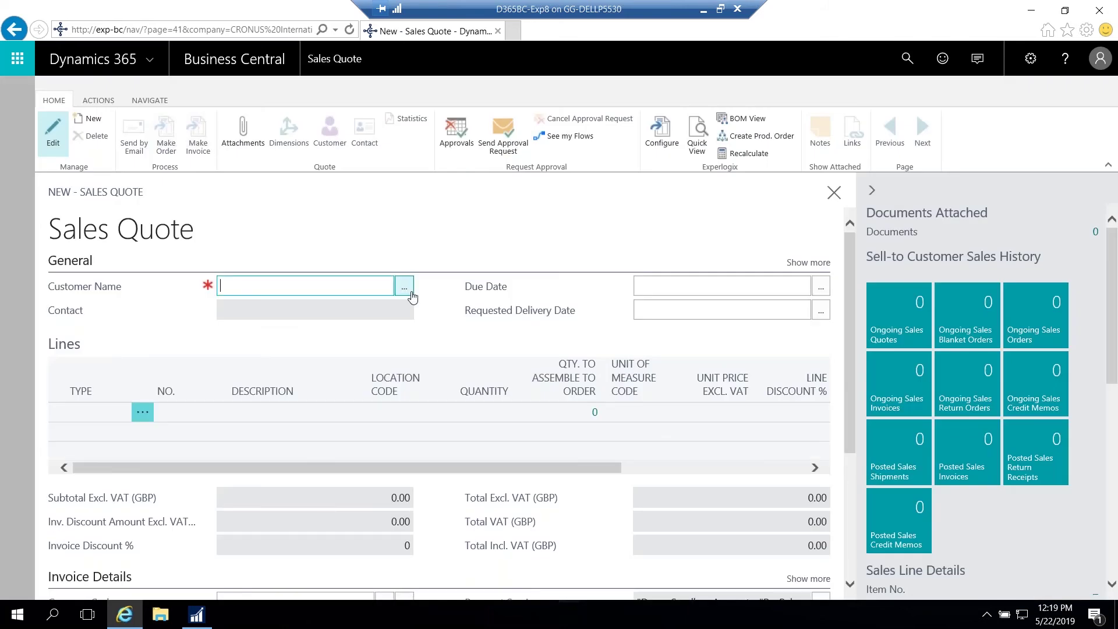
{"action": "left_click", "coordinate": [405, 287]}
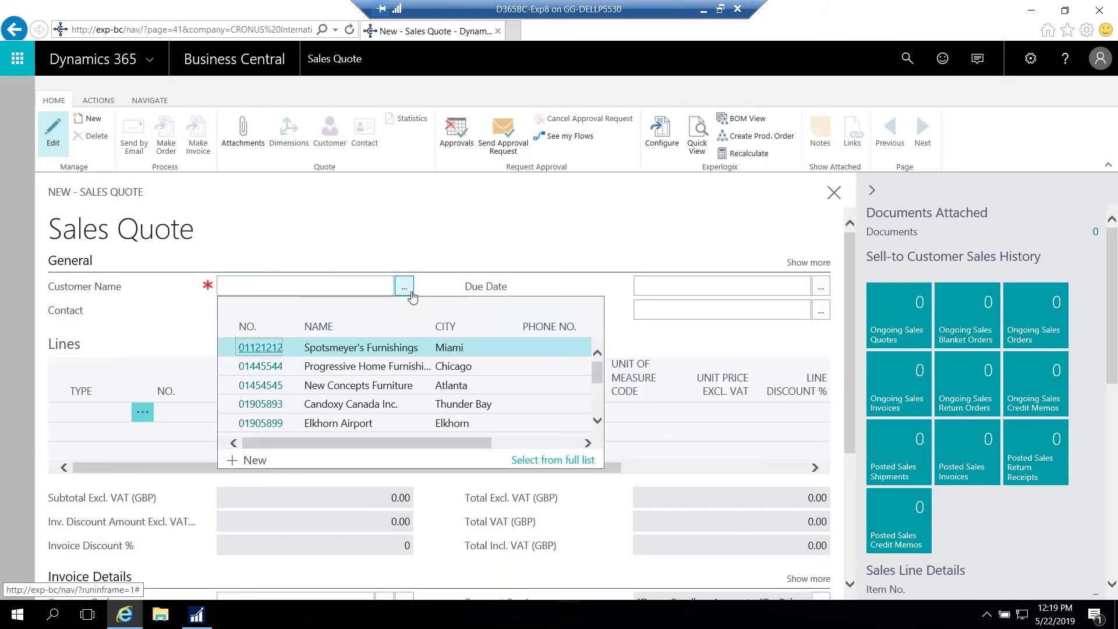
{"action": "left_click", "coordinate": [396, 366]}
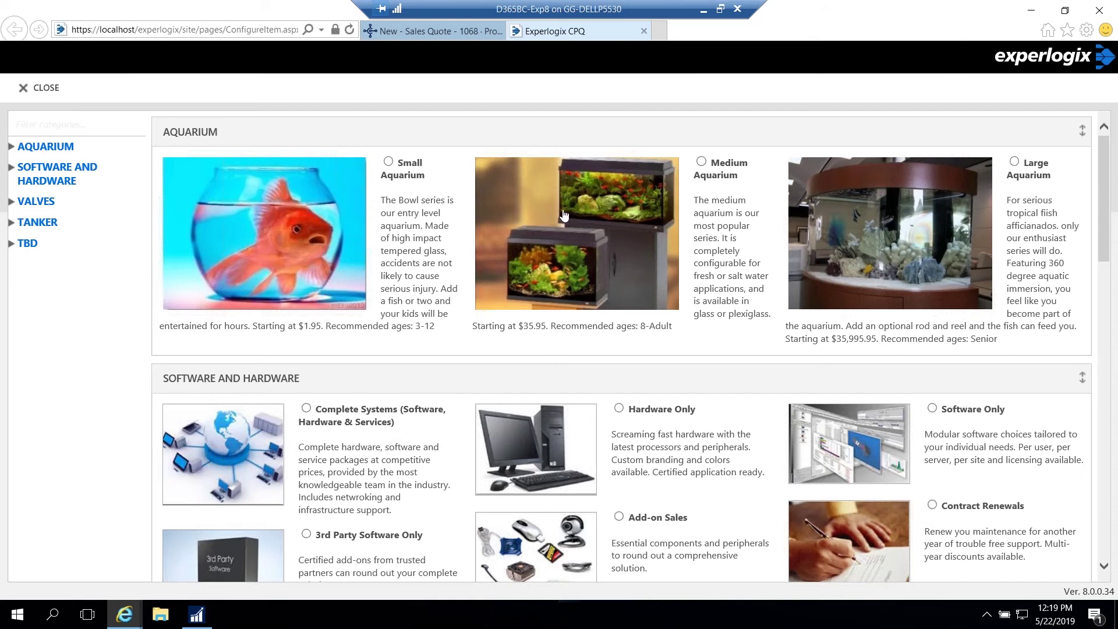
Configure a Medium Aquarium as the Aqua Lux with Pedestal model and save it to quote 1068.
{"action": "left_click", "coordinate": [534, 289]}
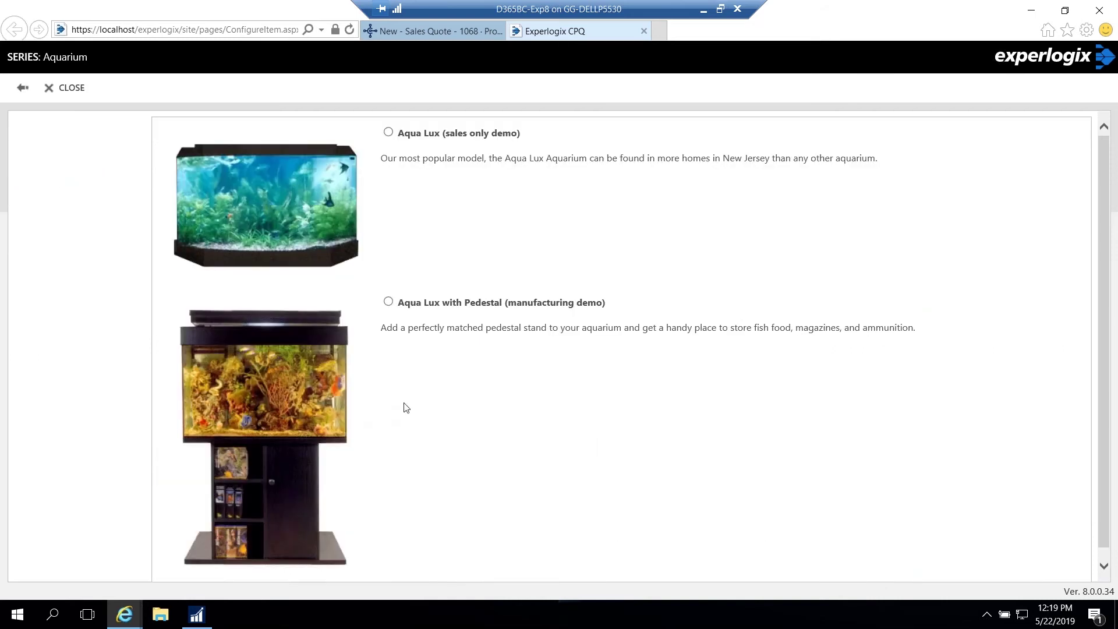
{"action": "left_click", "coordinate": [323, 408]}
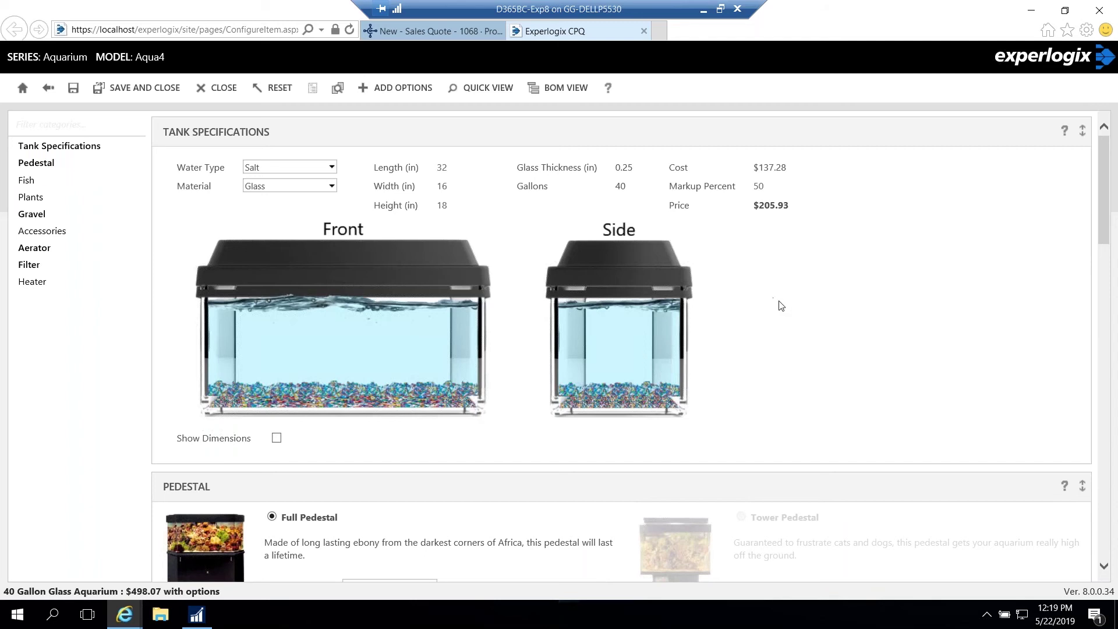
{"action": "scroll", "coordinate": [781, 305], "scroll_direction": "down", "scroll_amount": 10}
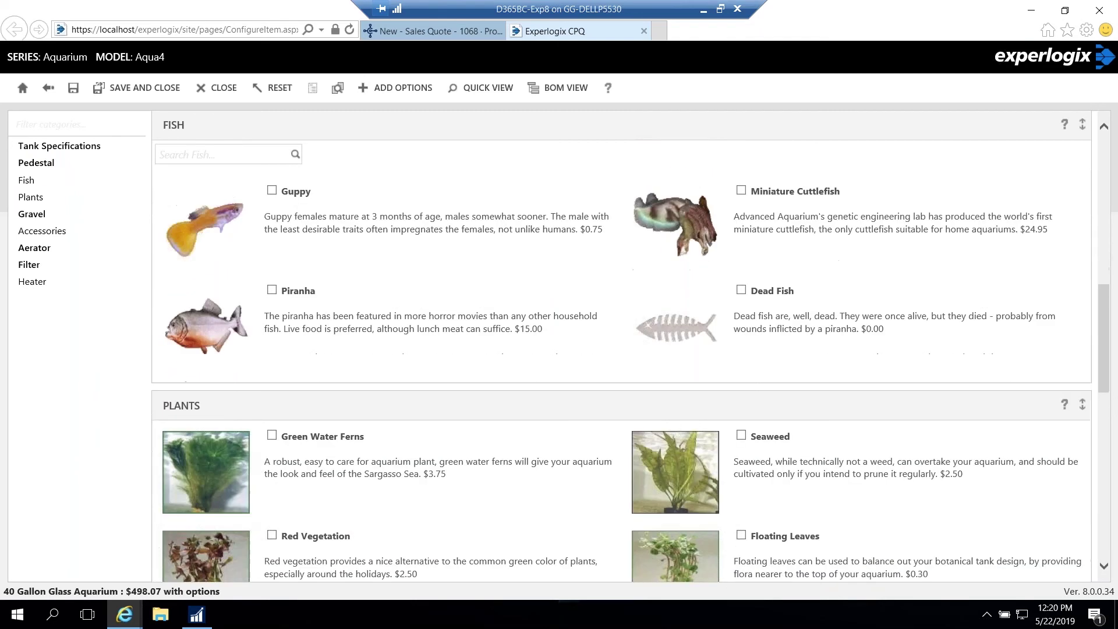
{"action": "scroll", "coordinate": [781, 305], "scroll_direction": "up", "scroll_amount": 5}
{"action": "scroll", "coordinate": [768, 299], "scroll_direction": "up", "scroll_amount": 5}
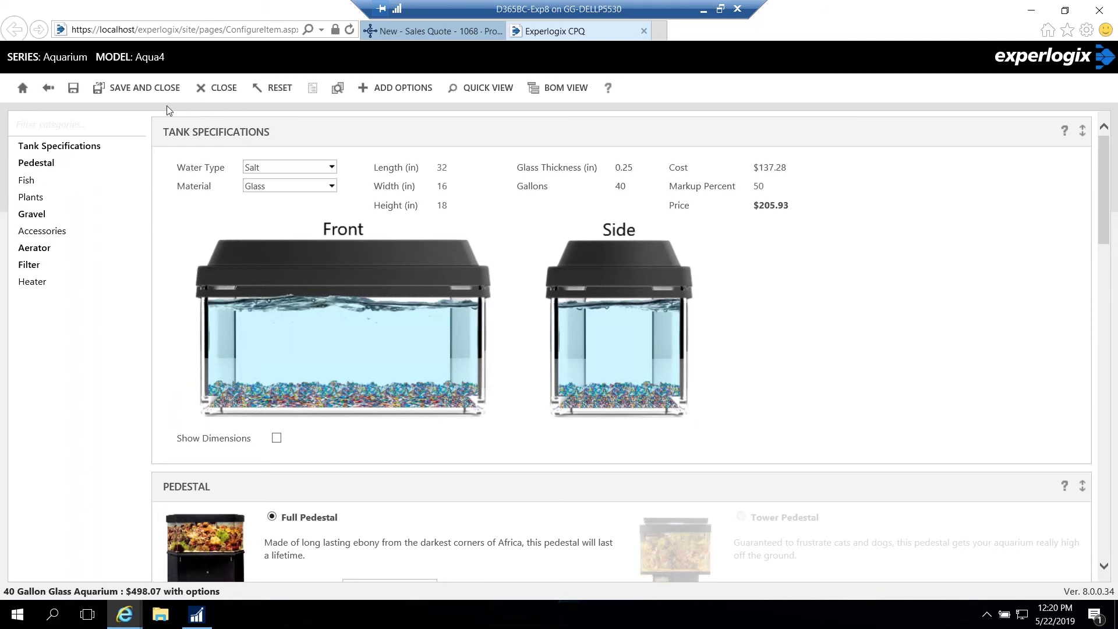
{"action": "left_click", "coordinate": [142, 93]}
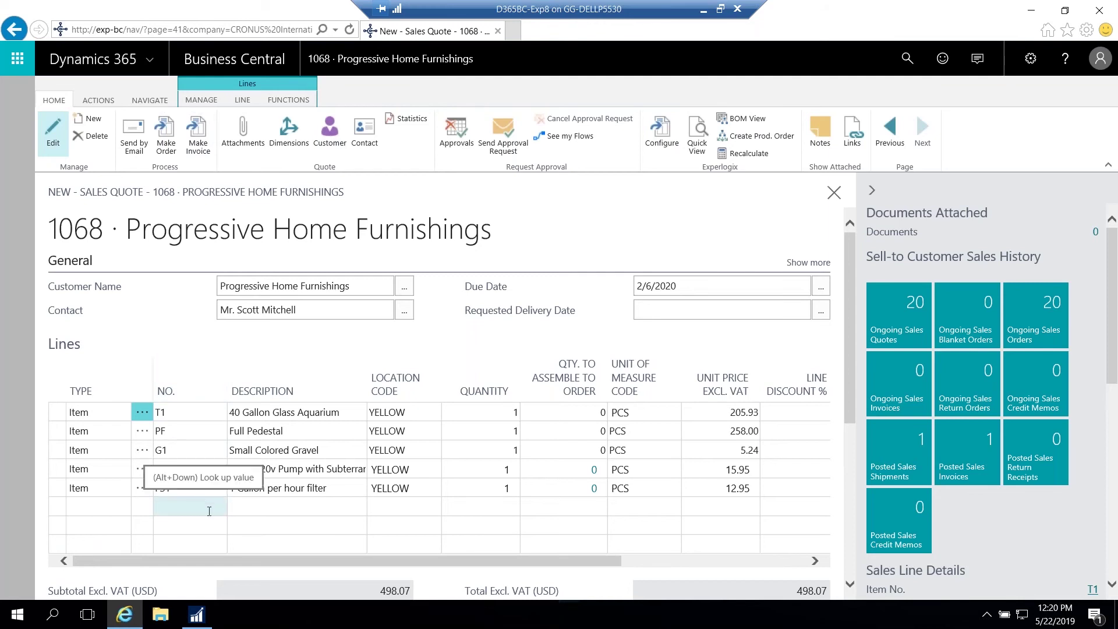
Convert quote 1068 into sales order 1046 and open the order.
{"action": "left_click", "coordinate": [166, 139]}
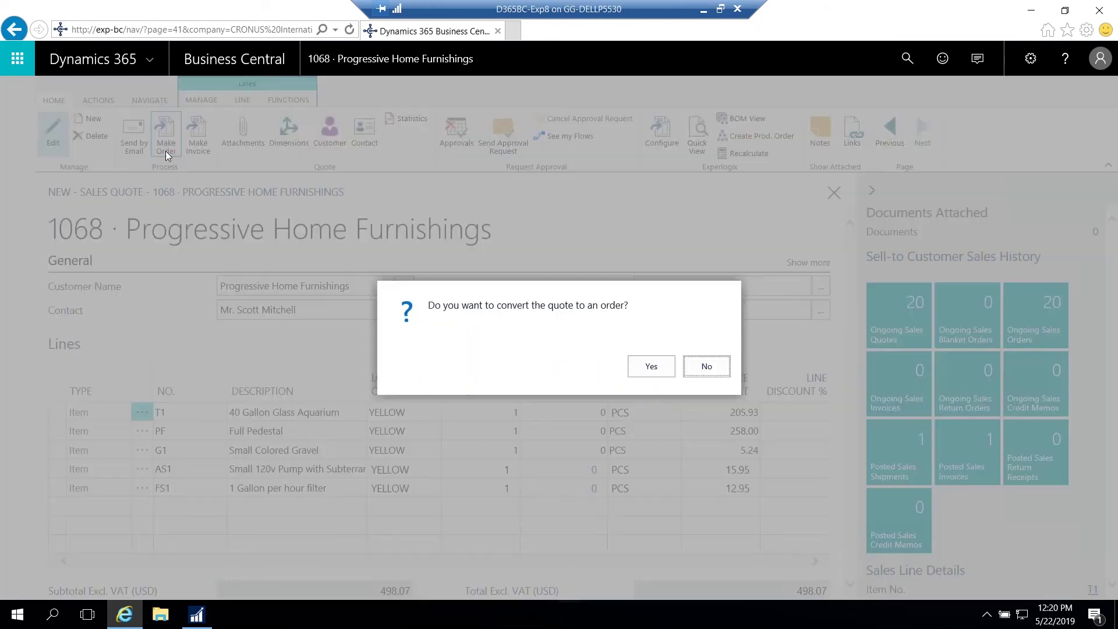
{"action": "left_click", "coordinate": [653, 368]}
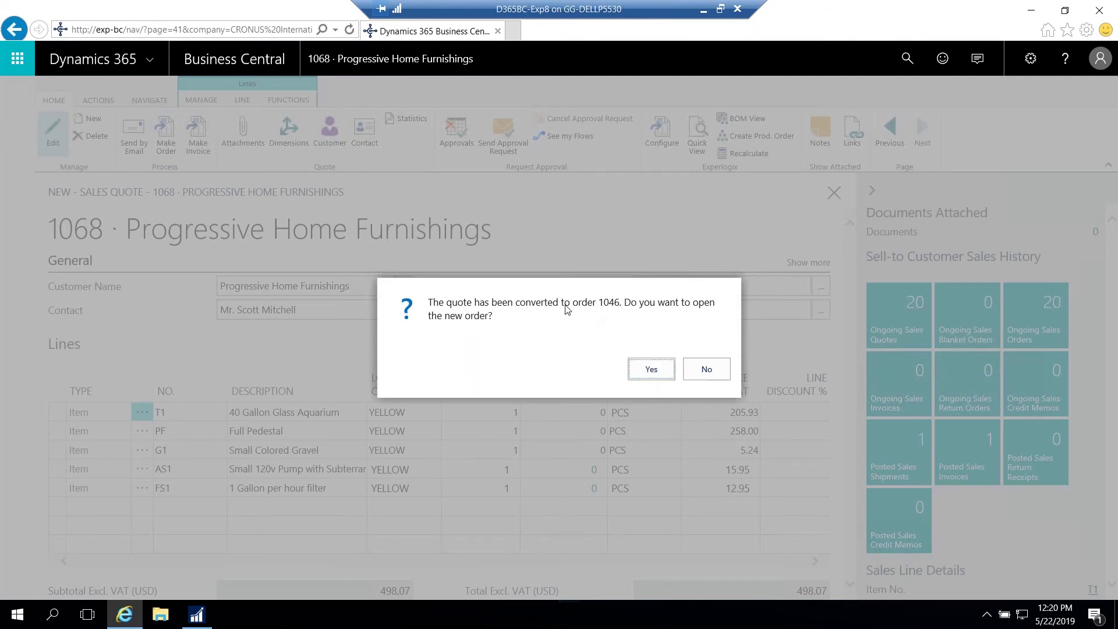
{"action": "left_click", "coordinate": [635, 380]}
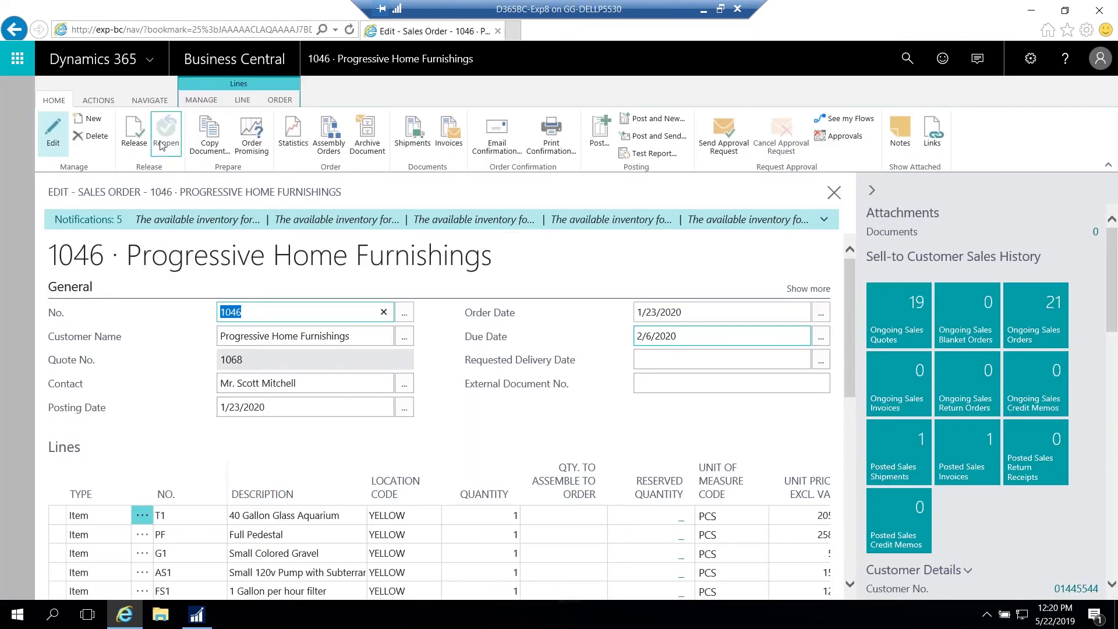
Launch Experlogix's Create Production Order page for sales order 1046.
{"action": "left_click", "coordinate": [108, 103]}
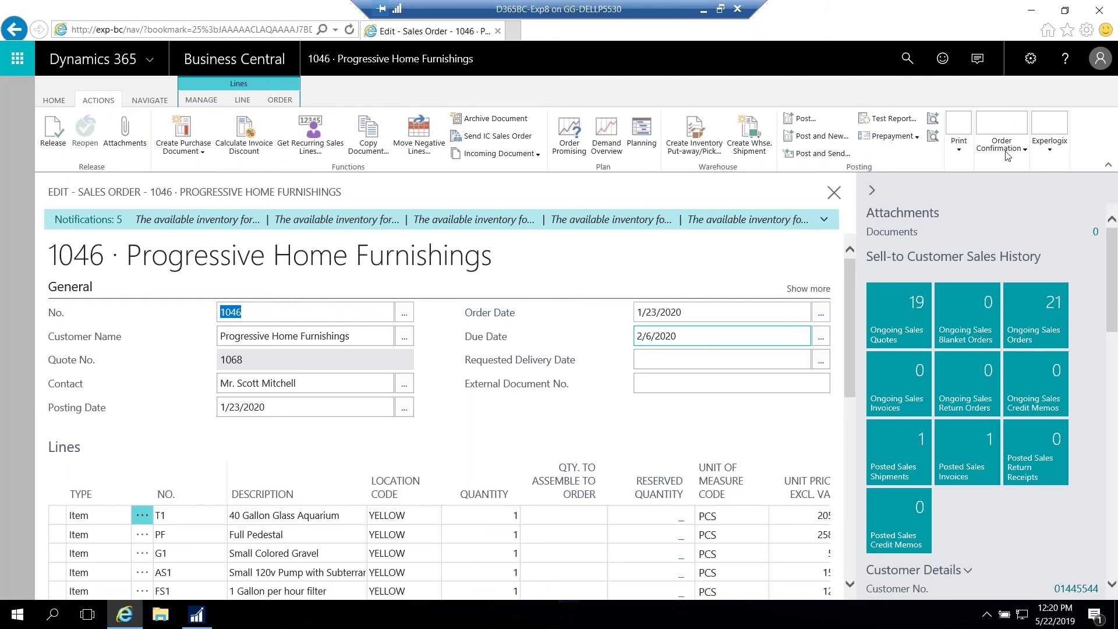
{"action": "left_click", "coordinate": [1050, 144]}
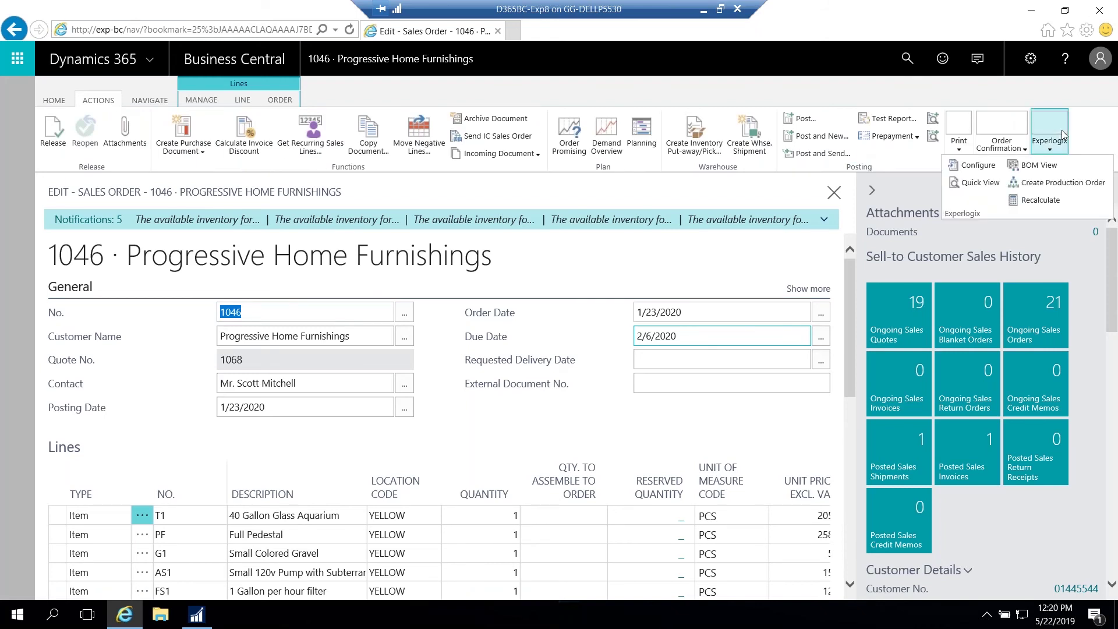
{"action": "left_click", "coordinate": [1059, 183]}
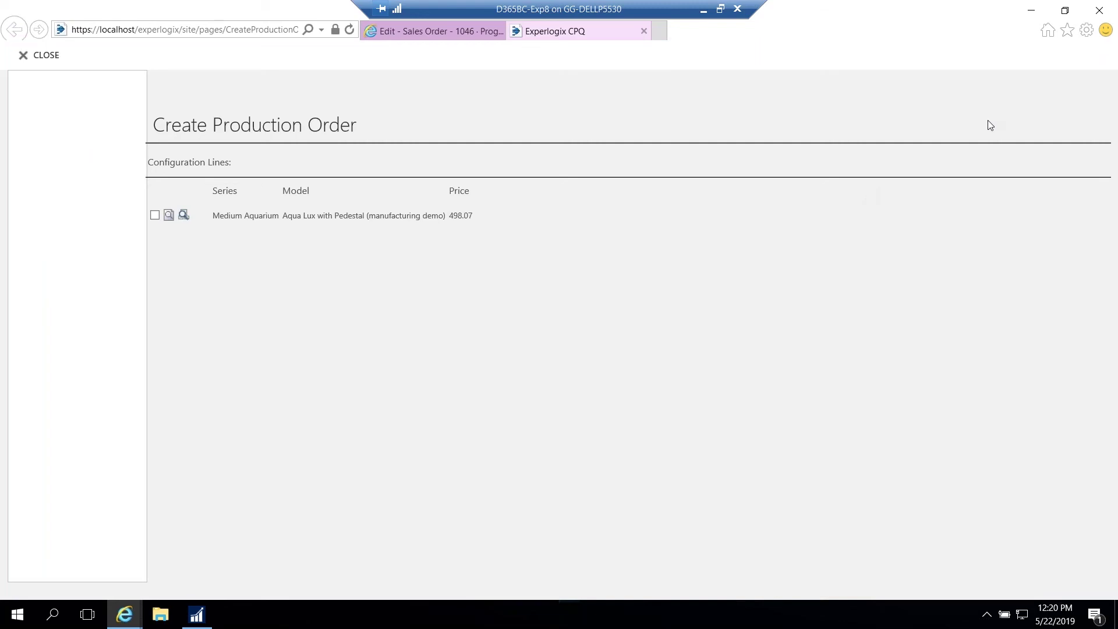
Create production order 101049 from the Medium Aquarium configuration and return to sales order 1046.
{"action": "left_click", "coordinate": [154, 215]}
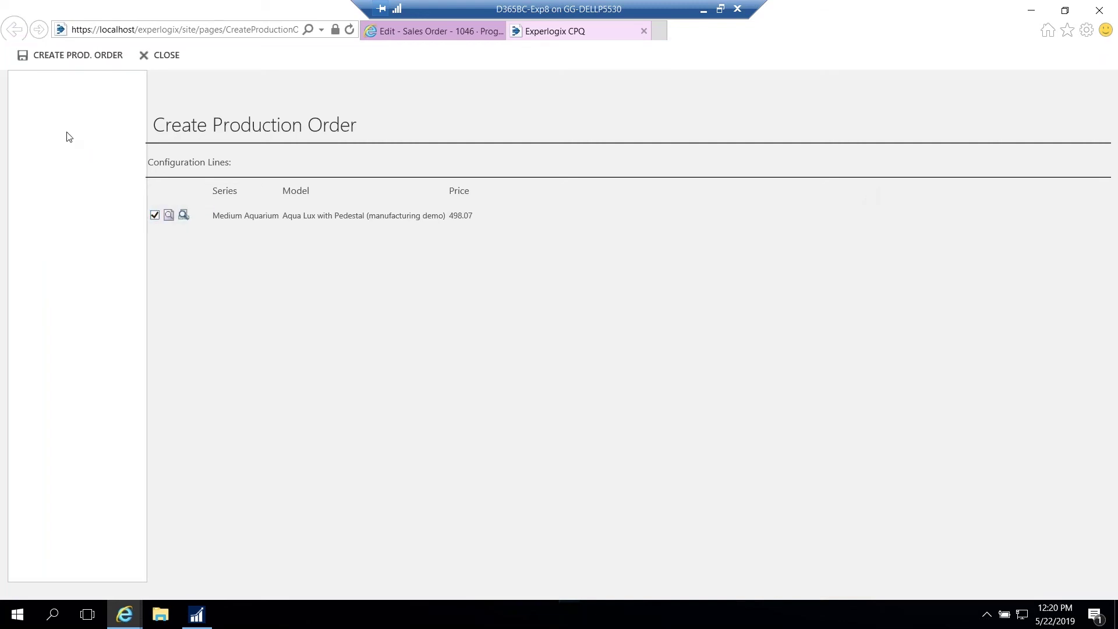
{"action": "left_click", "coordinate": [73, 57]}
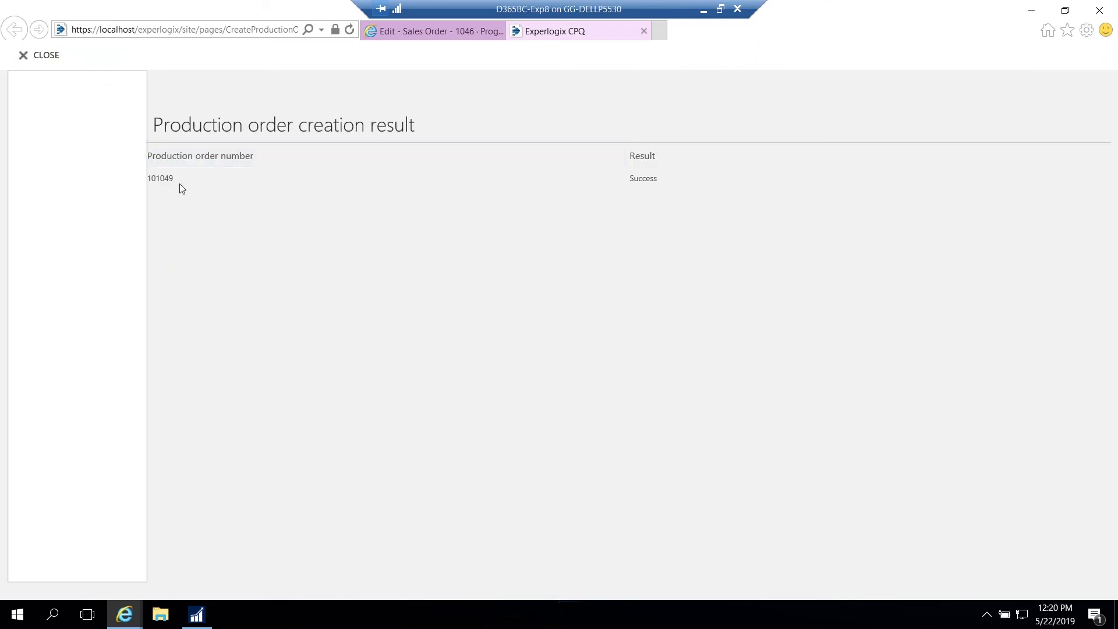
{"action": "left_click", "coordinate": [36, 56]}
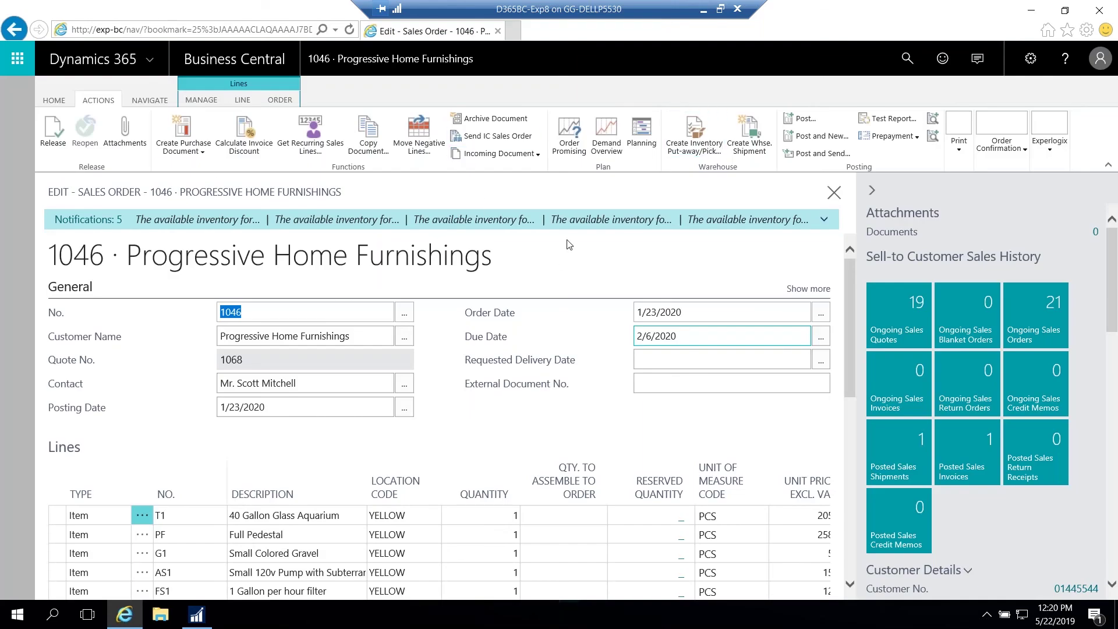
In NAV, start a new sales quote for customer Progressive Home Furnishings.
{"action": "mouse_move", "coordinate": [202, 627]}
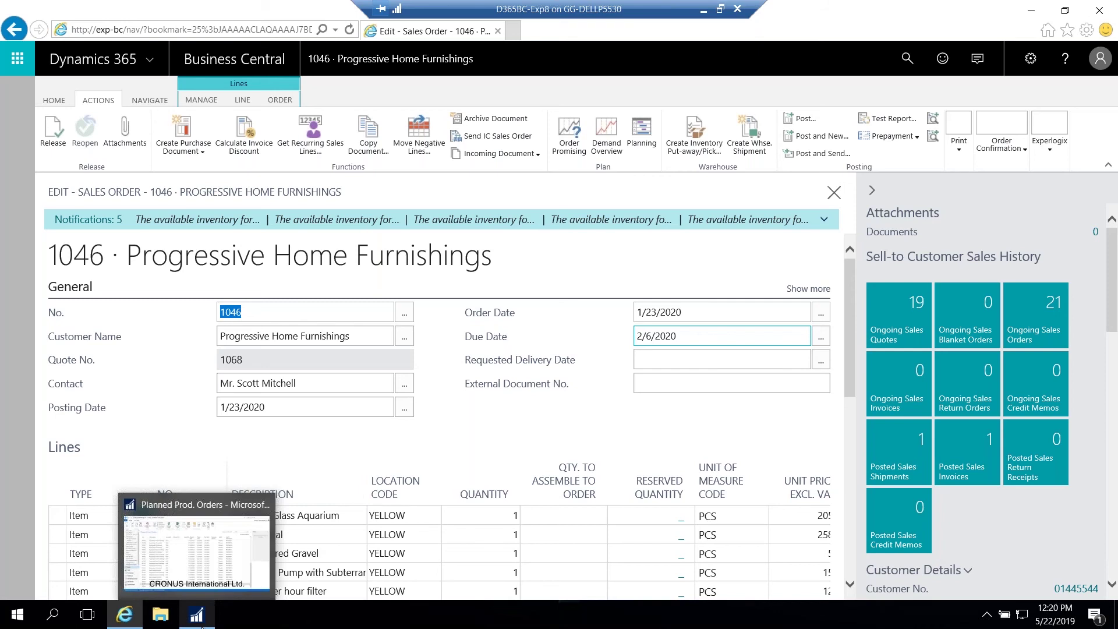
{"action": "left_click", "coordinate": [201, 624]}
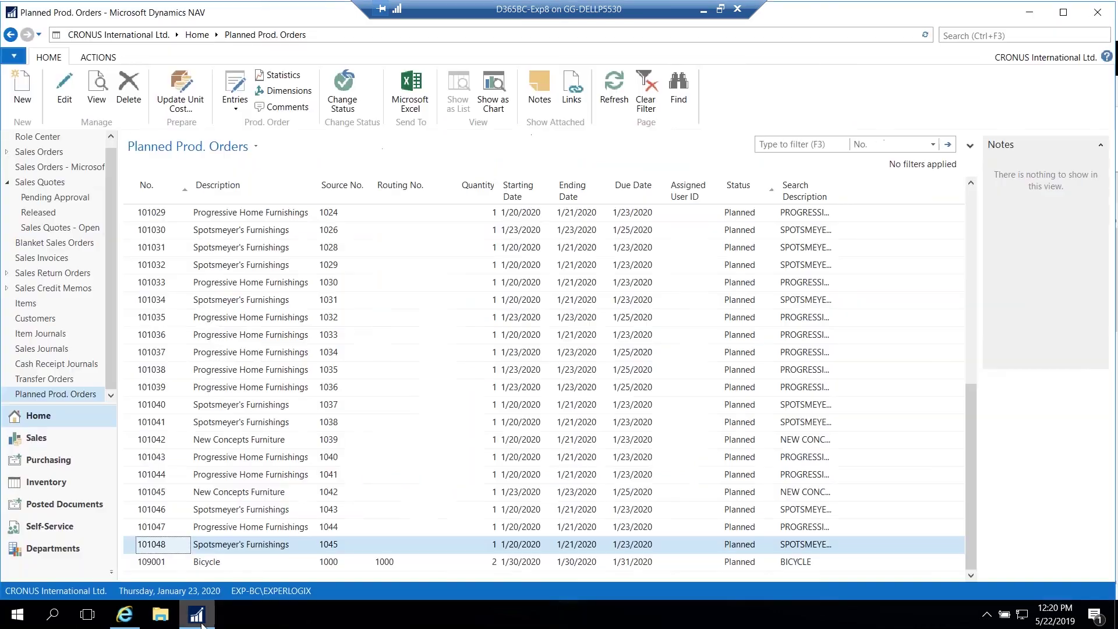
{"action": "left_click", "coordinate": [39, 183]}
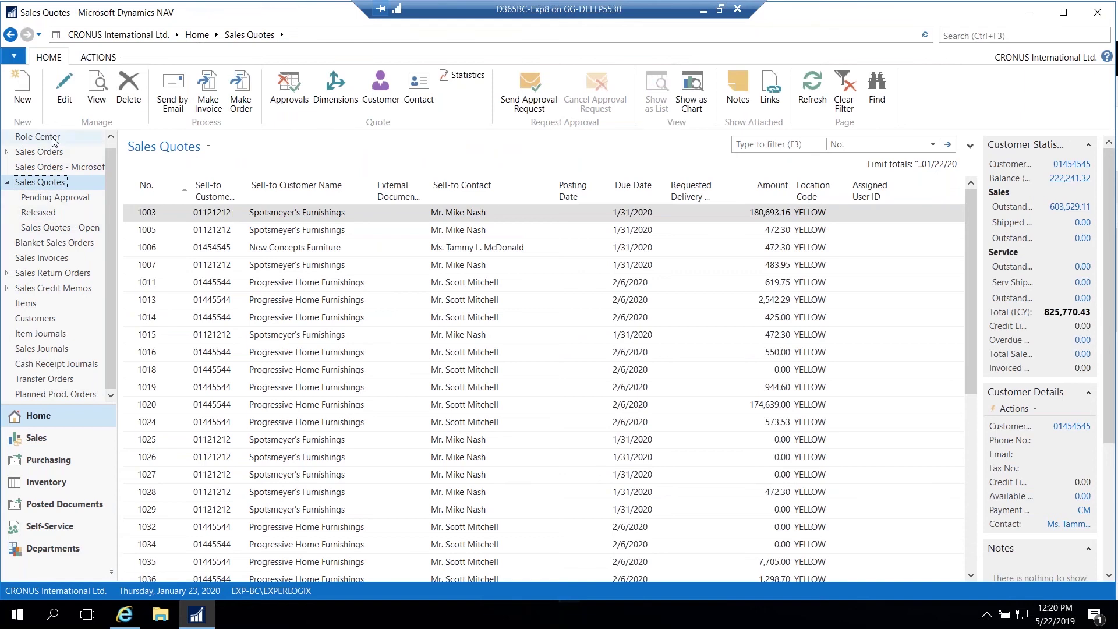
{"action": "left_click", "coordinate": [21, 96]}
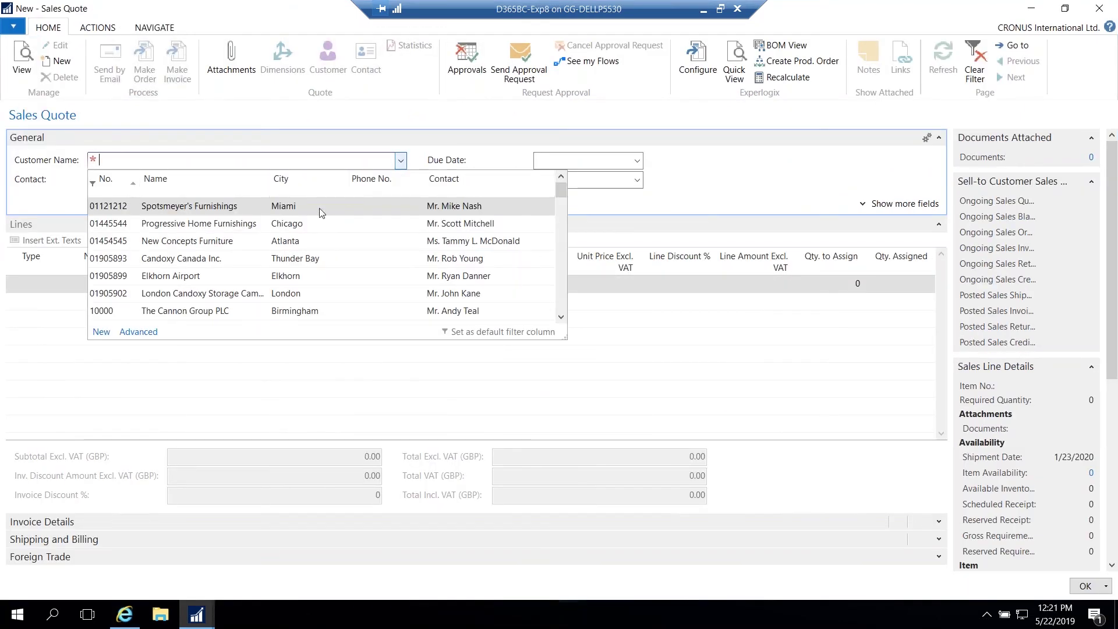
{"action": "key", "text": "Return"}
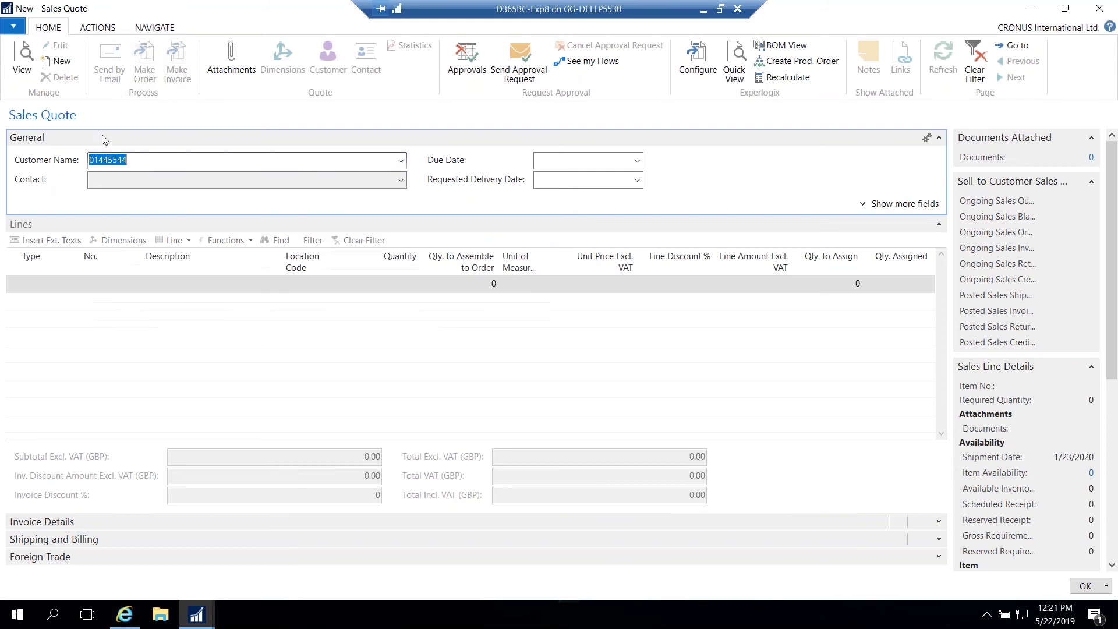
Launch the CPQ configurator for Sales Quote 1069 full screen and scroll to Software and Hardware.
{"action": "left_click", "coordinate": [697, 58]}
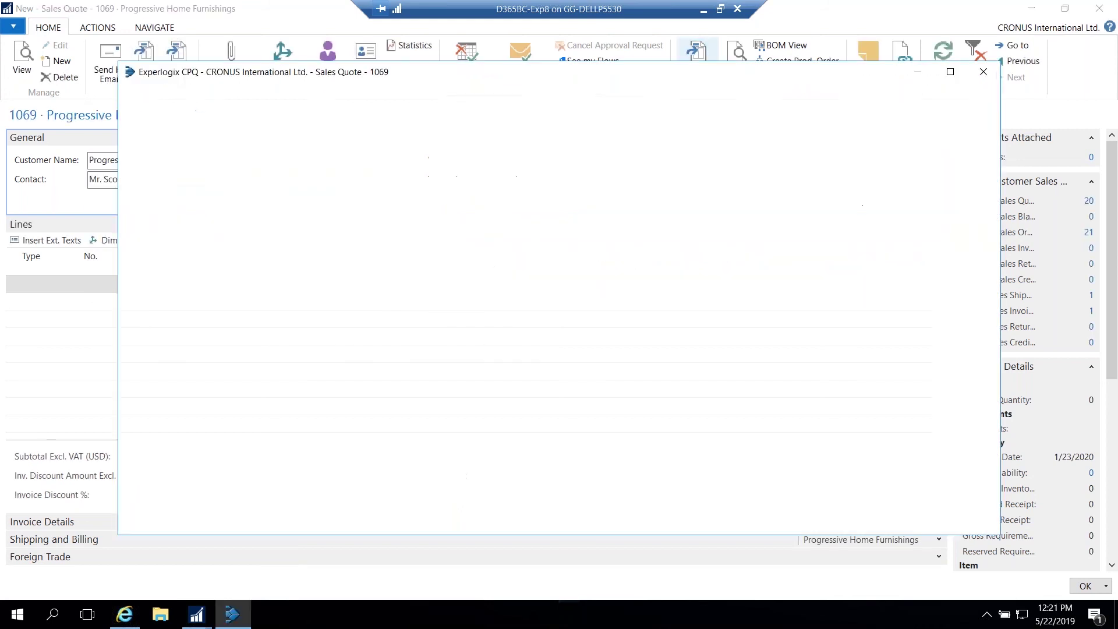
{"action": "left_click", "coordinate": [950, 73]}
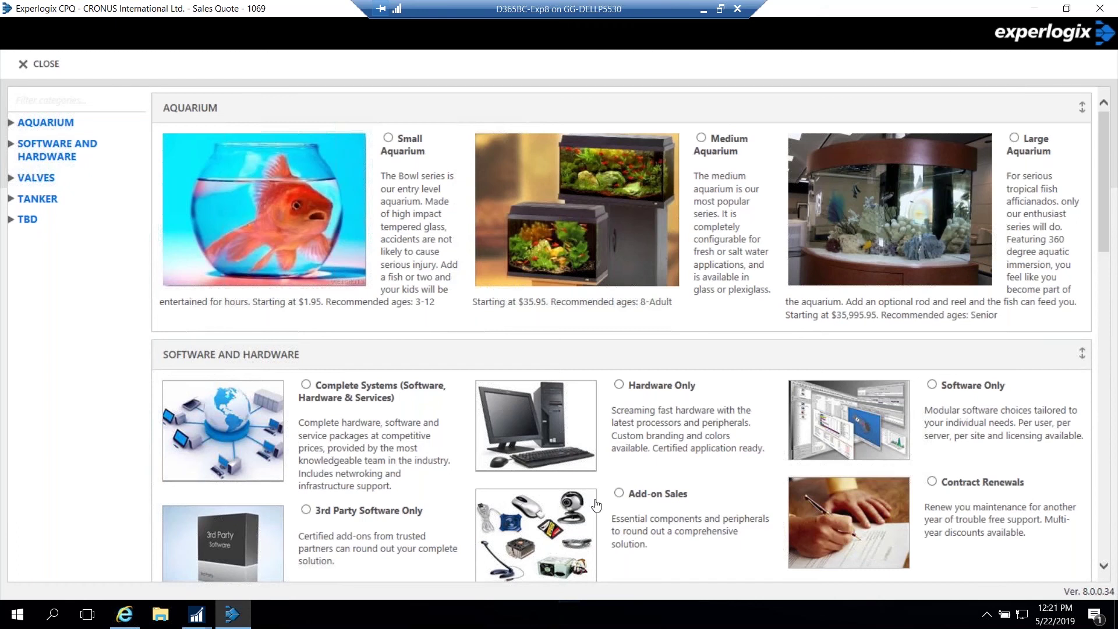
{"action": "left_click", "coordinate": [1104, 566]}
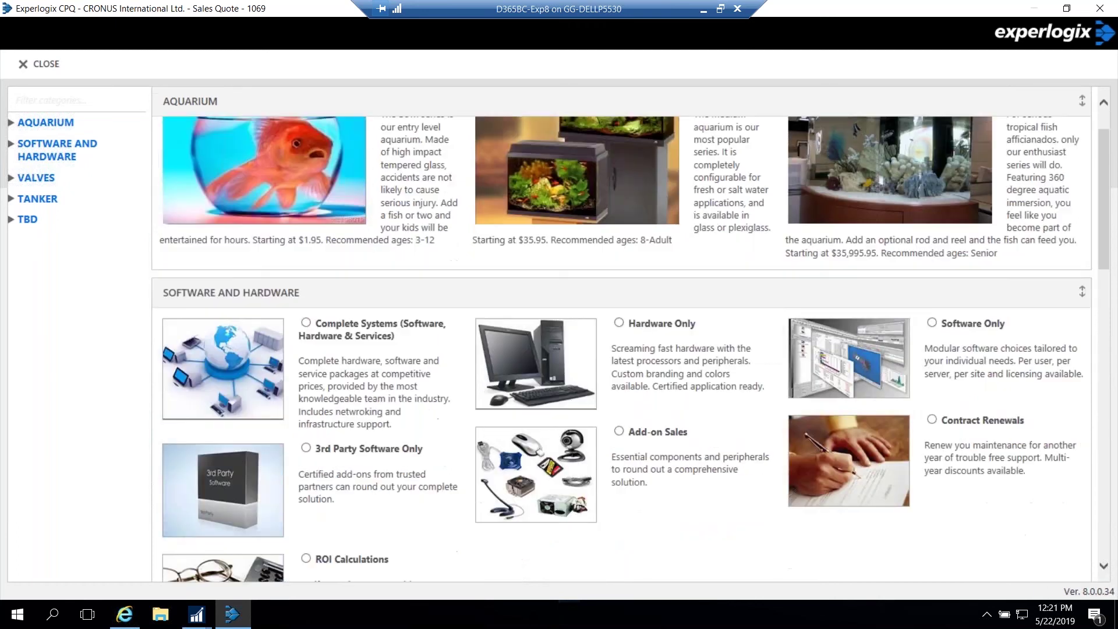
{"action": "scroll", "coordinate": [569, 273], "scroll_direction": "down", "scroll_amount": 2}
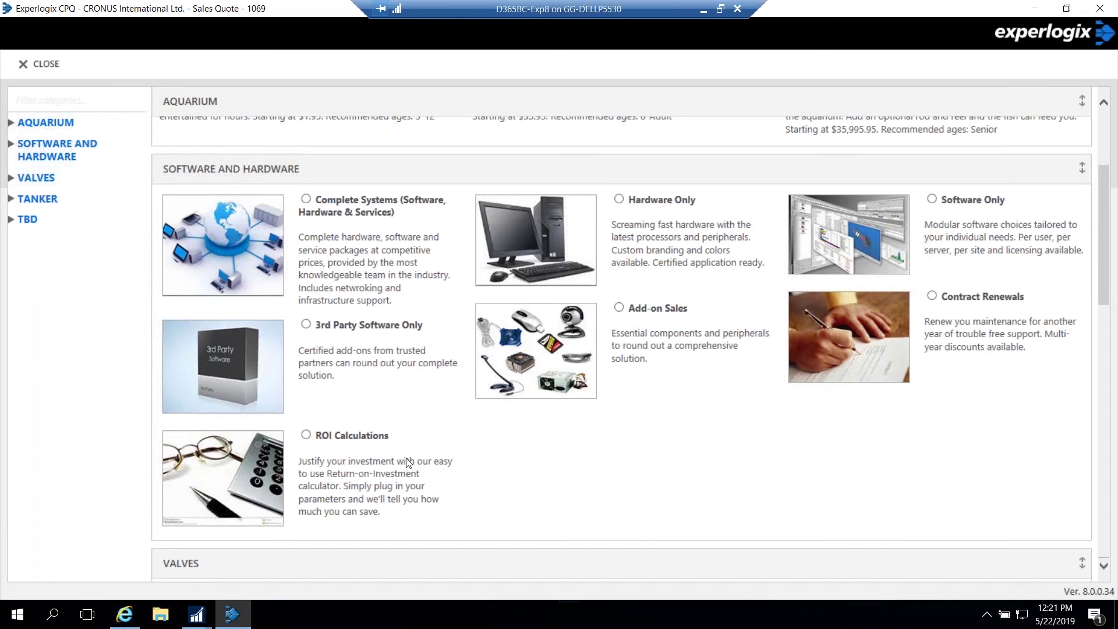
Load the Complete Systems product and preview its Software, Services and Support tabs before returning to Hardware.
{"action": "left_click", "coordinate": [236, 252]}
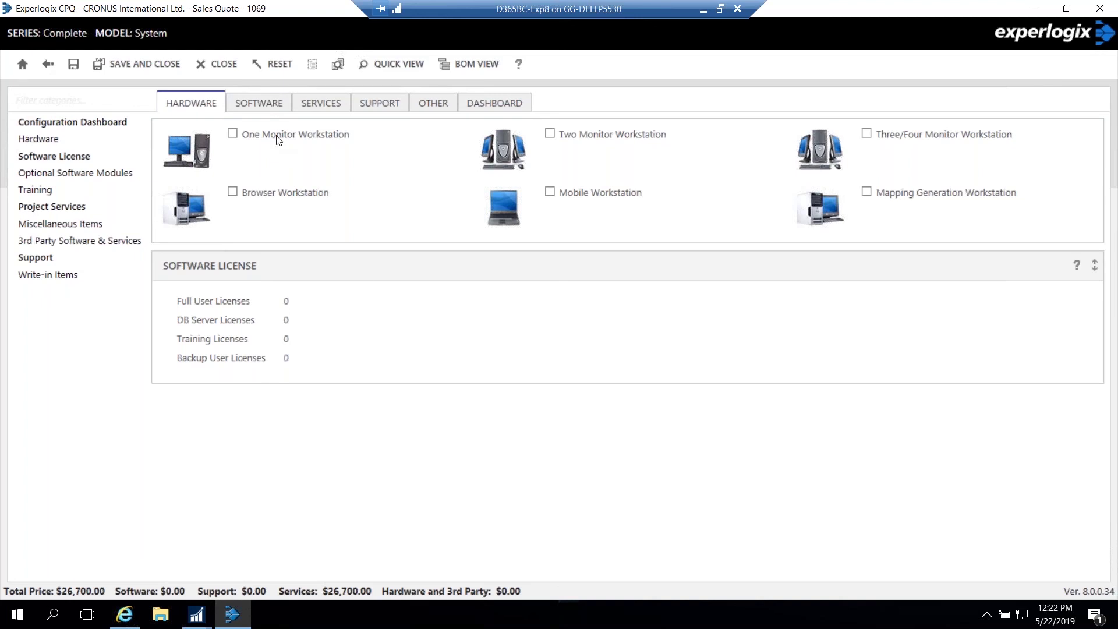
{"action": "left_click", "coordinate": [255, 108]}
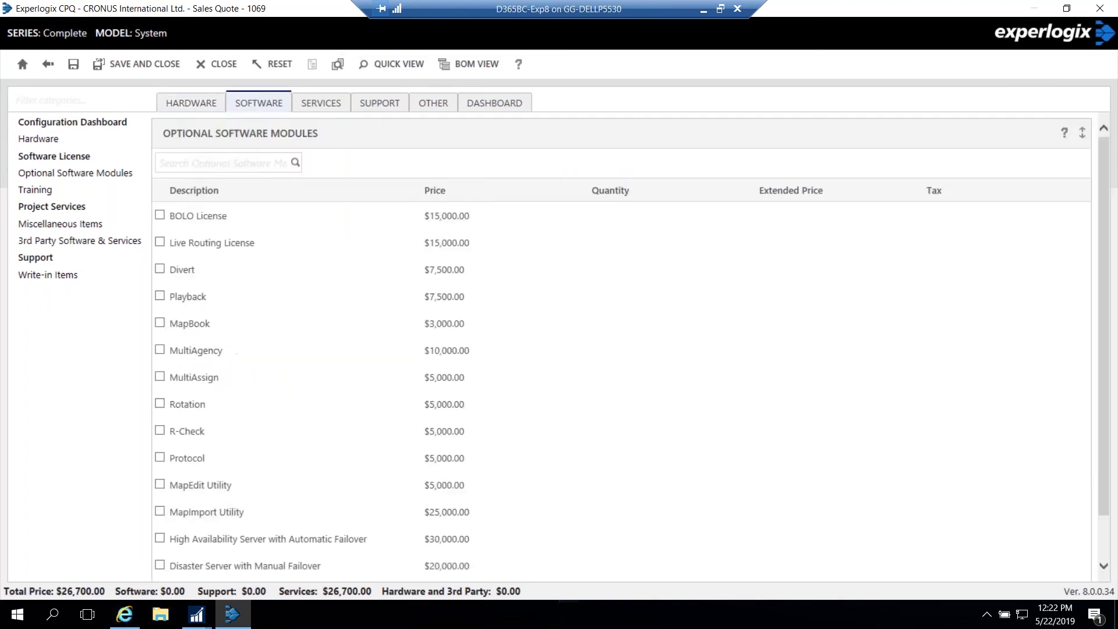
{"action": "left_click", "coordinate": [318, 109]}
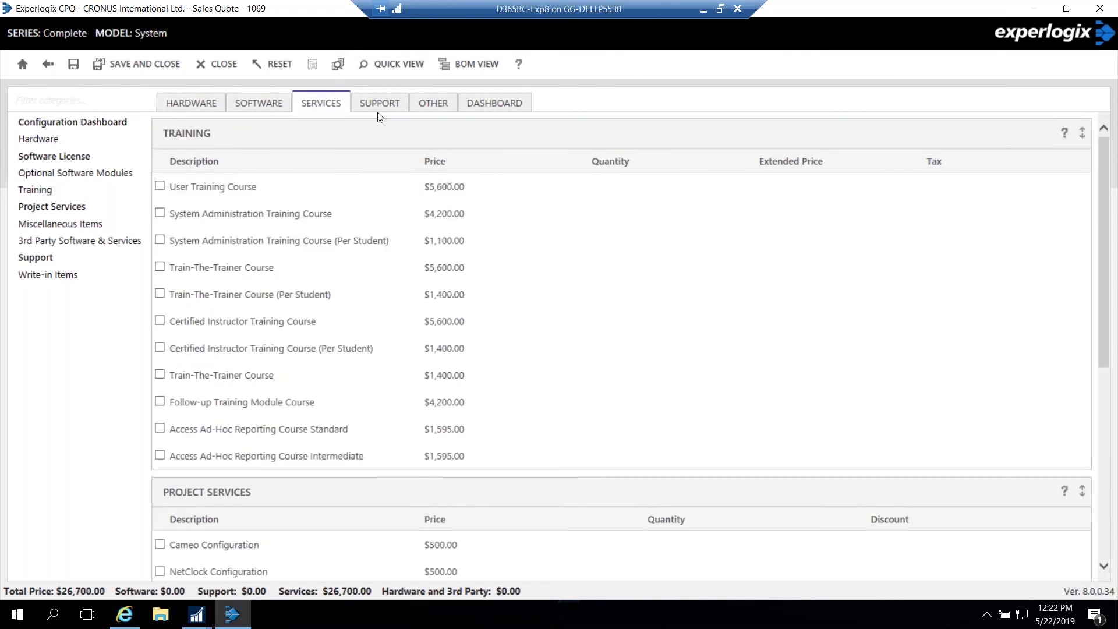
{"action": "left_click", "coordinate": [365, 111]}
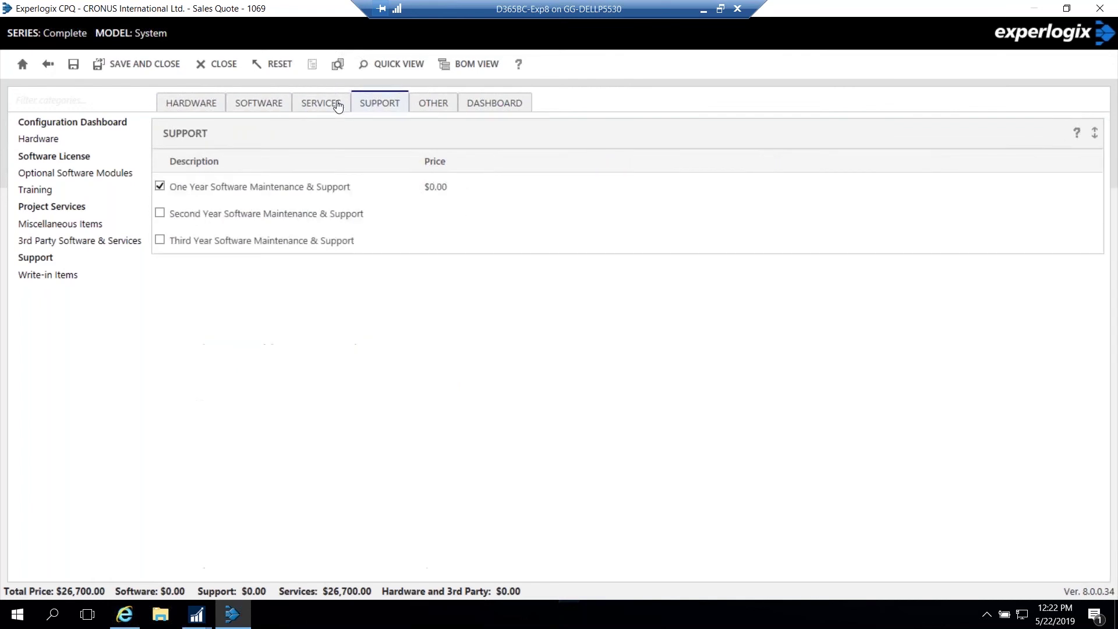
{"action": "left_click", "coordinate": [163, 104]}
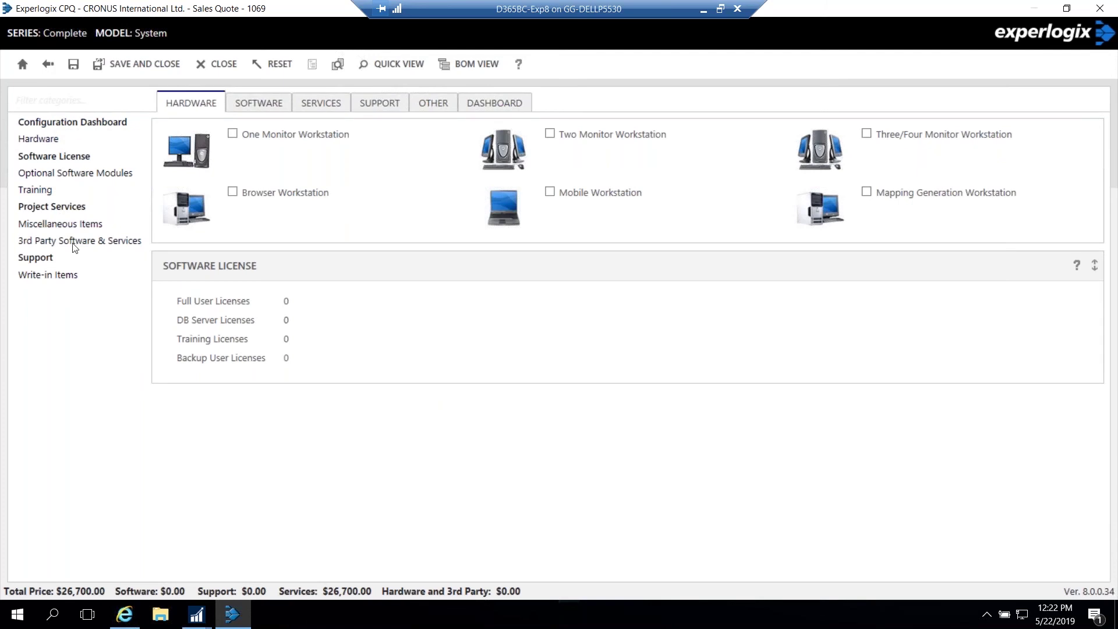
Add a One Monitor Workstation with a 19 Inch monitor and UPS.
{"action": "left_click", "coordinate": [73, 276]}
{"action": "left_click", "coordinate": [233, 135]}
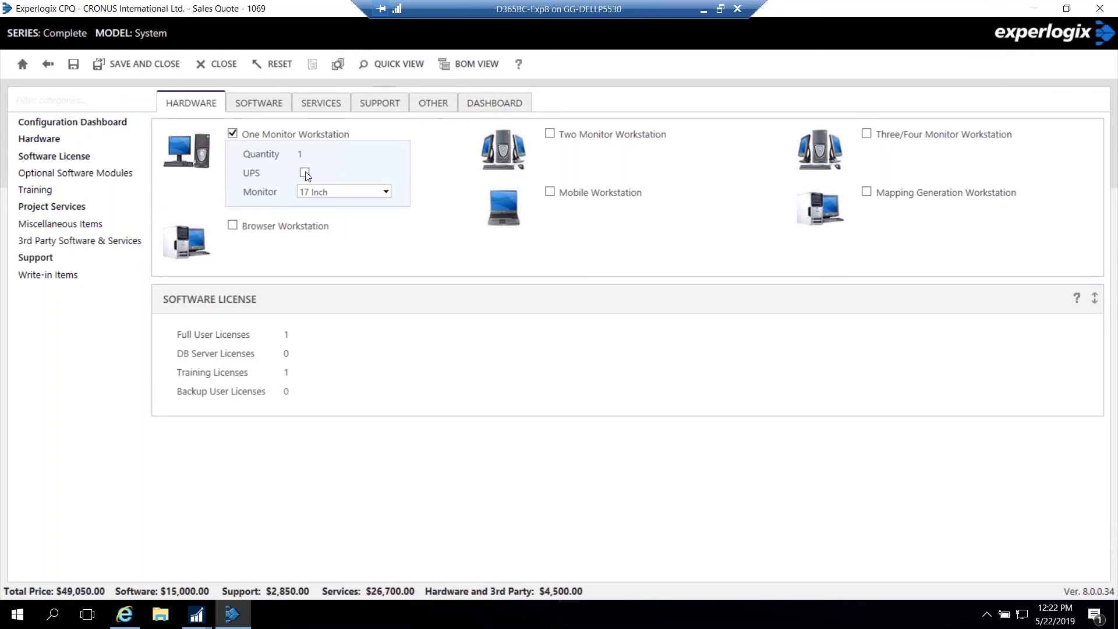
{"action": "left_click", "coordinate": [325, 193]}
{"action": "left_click", "coordinate": [324, 212]}
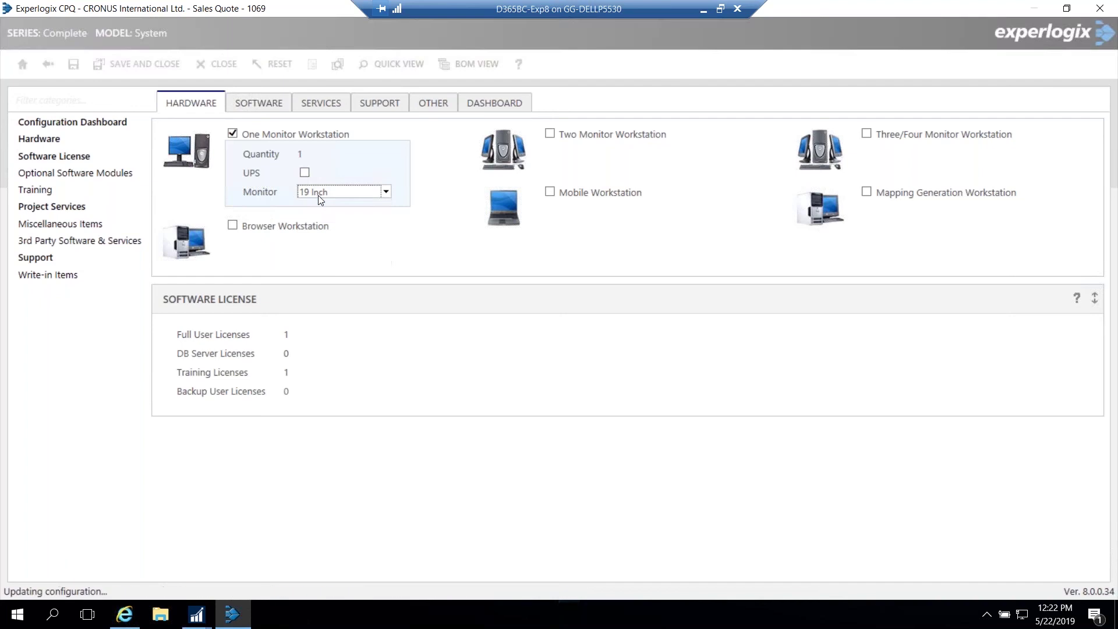
{"action": "left_click", "coordinate": [304, 172]}
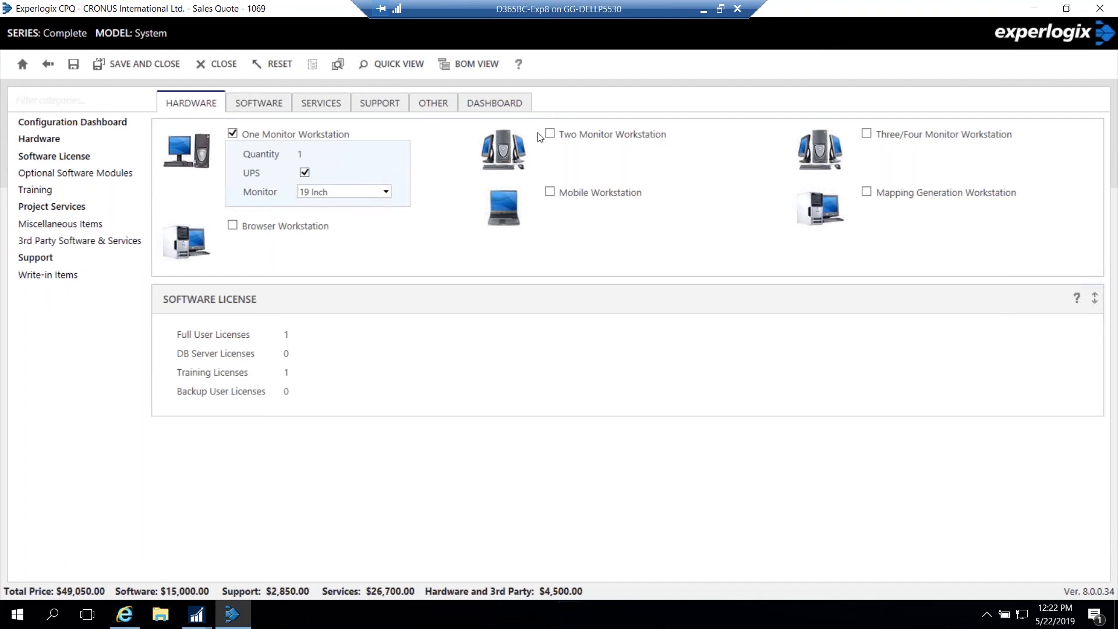
Add three Two Monitor Workstations and dismiss the added-service message.
{"action": "left_click", "coordinate": [549, 133]}
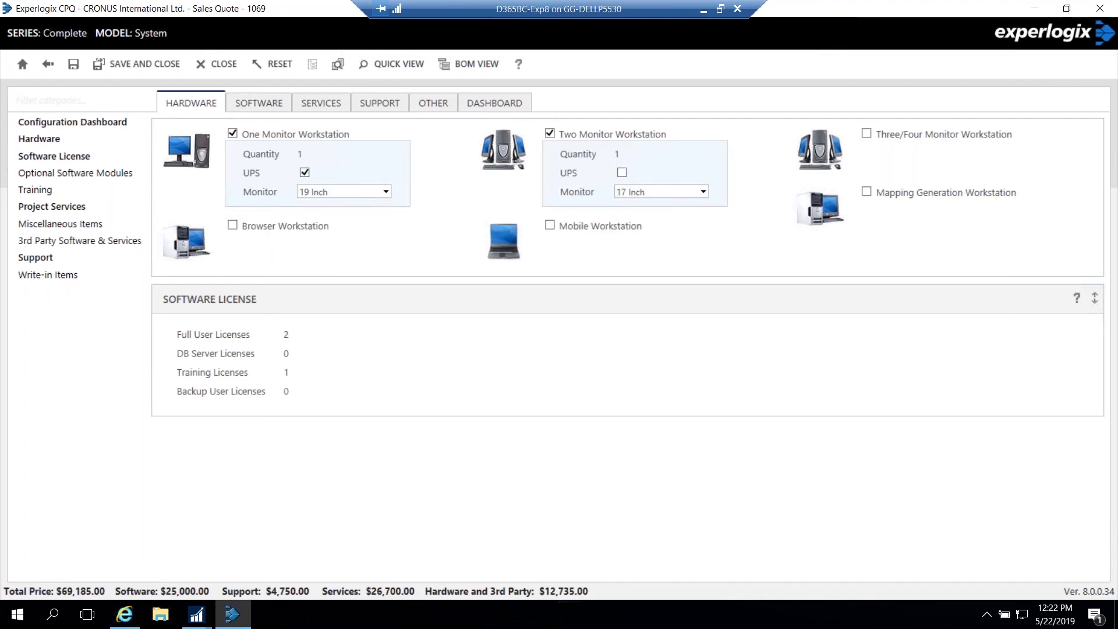
{"action": "type", "text": "3"}
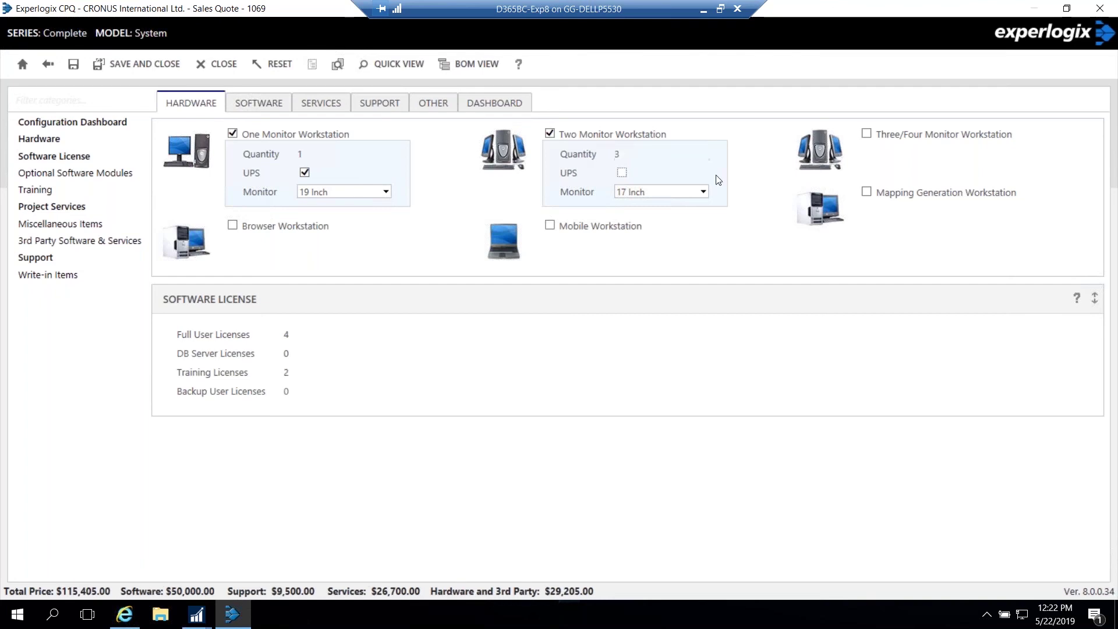
{"action": "left_click", "coordinate": [866, 133]}
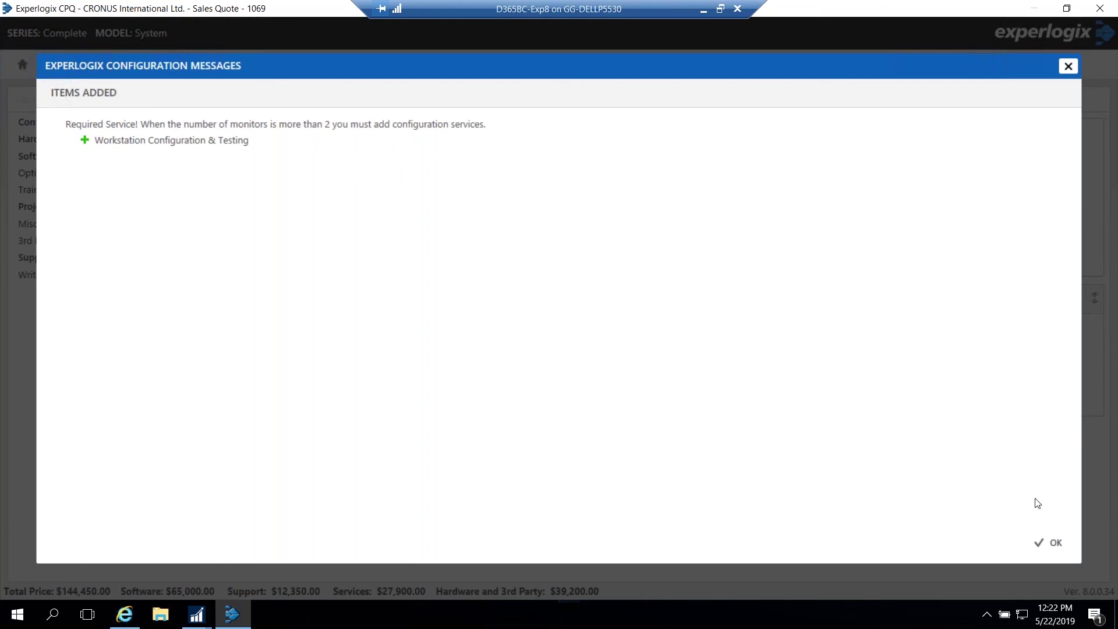
{"action": "left_click", "coordinate": [1047, 543]}
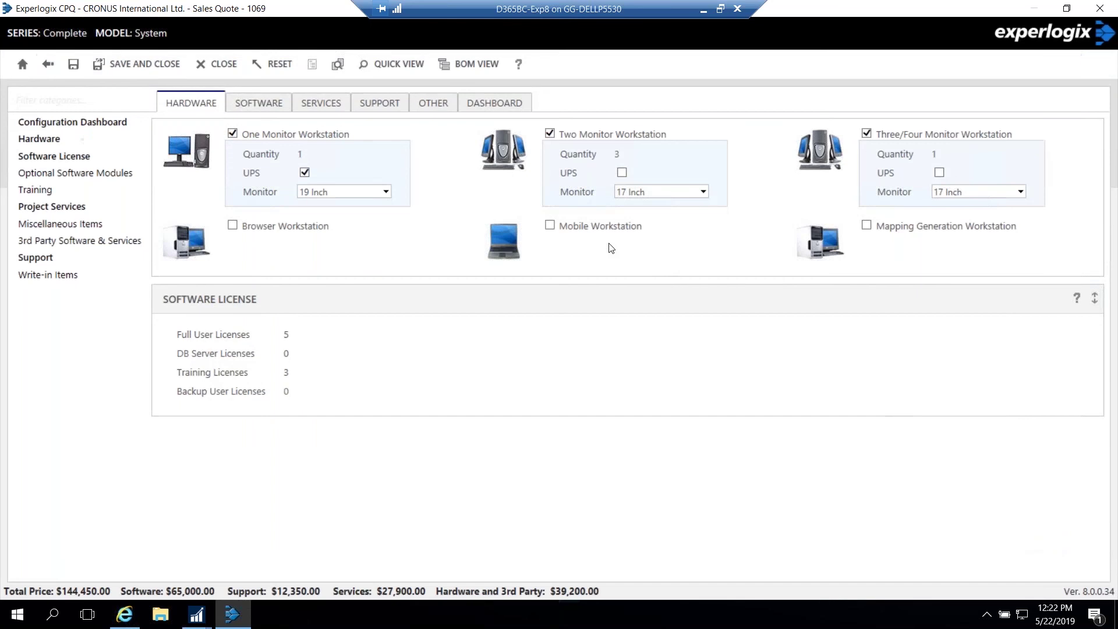
Review the project services, toggling Workstation Configuration & Testing off and back on.
{"action": "left_click", "coordinate": [315, 112]}
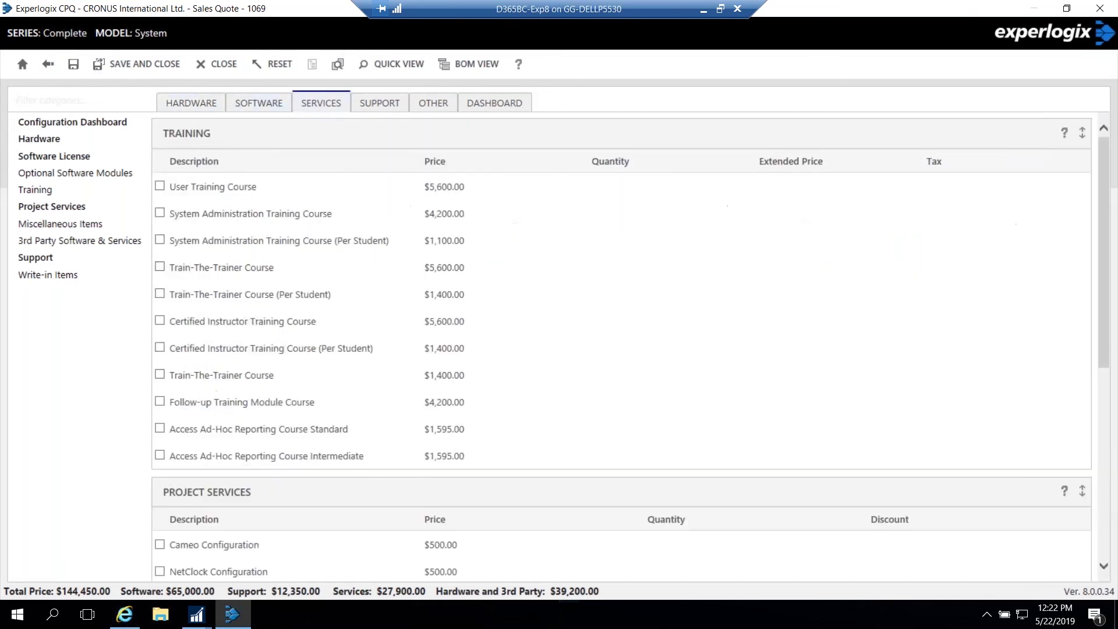
{"action": "scroll", "coordinate": [351, 281], "scroll_direction": "down", "scroll_amount": 5}
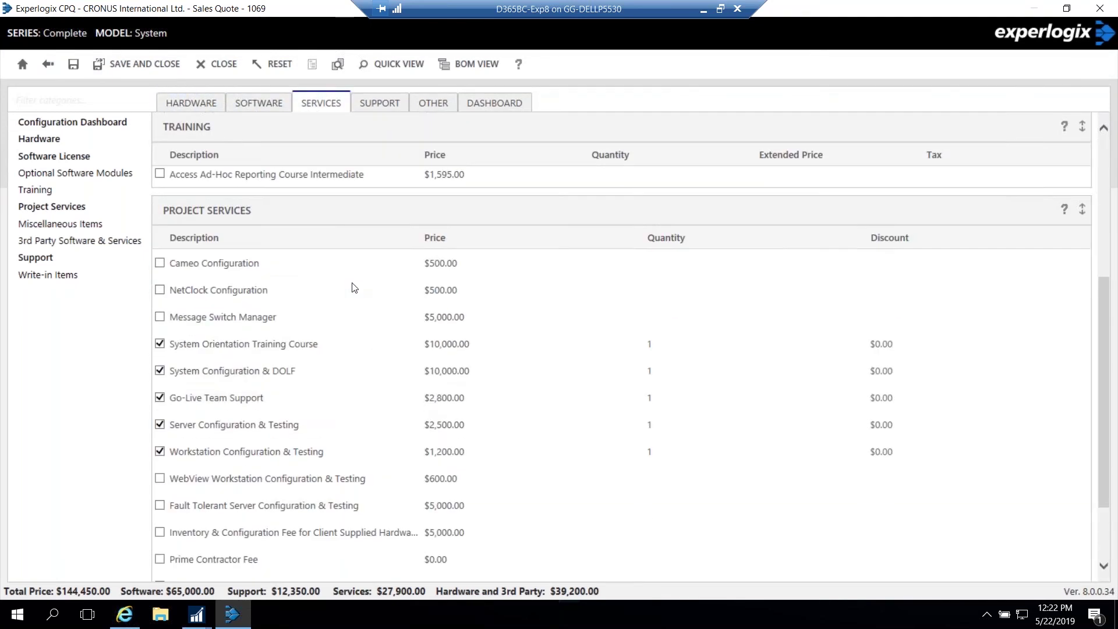
{"action": "left_click", "coordinate": [289, 452]}
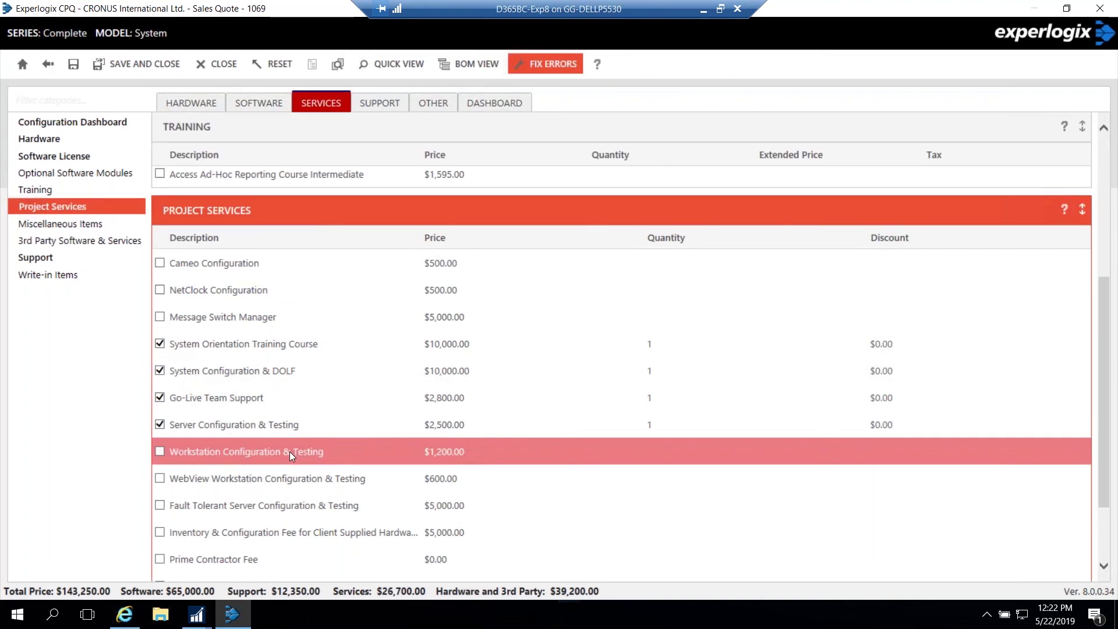
{"action": "left_click", "coordinate": [289, 452]}
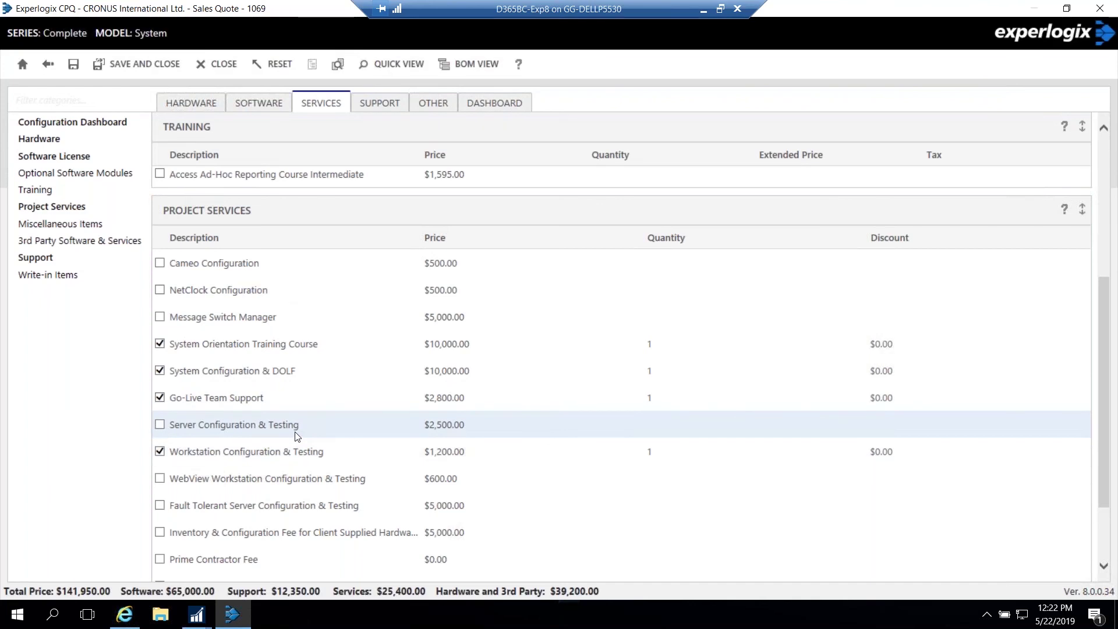
Show the Configuration Dashboard, try it as a pop-out window, then pin it beside the hardware options.
{"action": "left_click", "coordinate": [481, 105]}
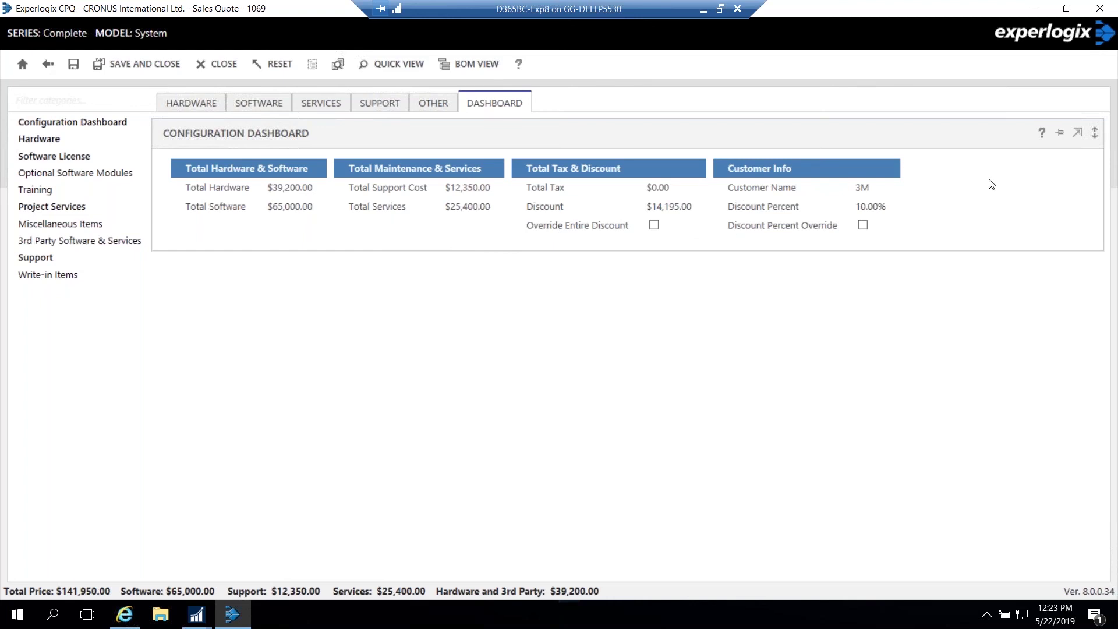
{"action": "left_click", "coordinate": [1078, 134]}
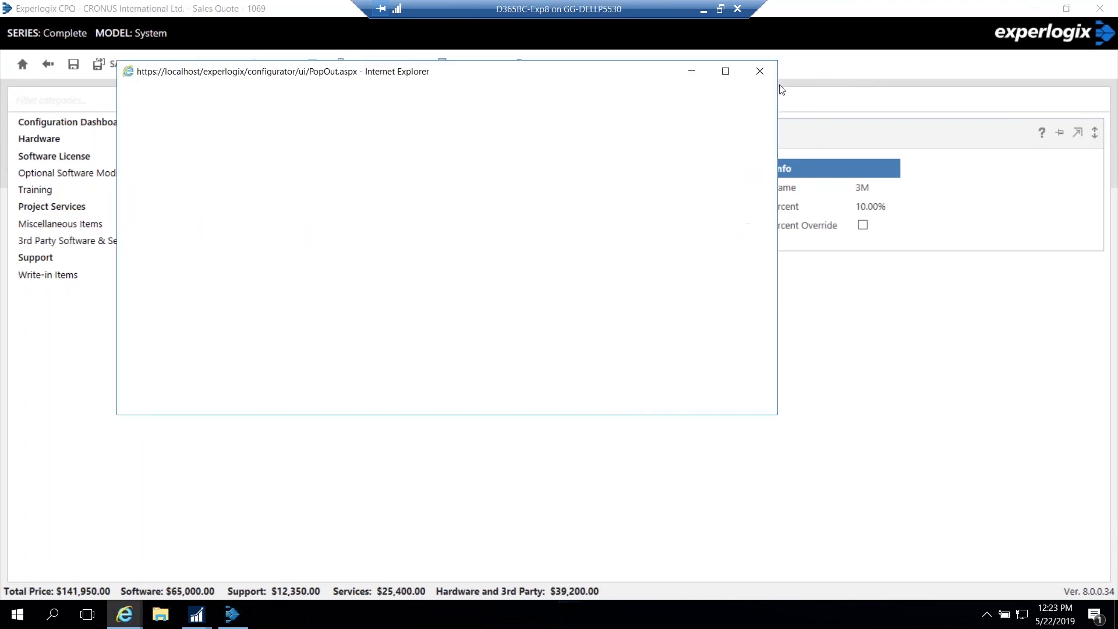
{"action": "left_click_drag", "start_coordinate": [514, 72], "coordinate": [798, 110]}
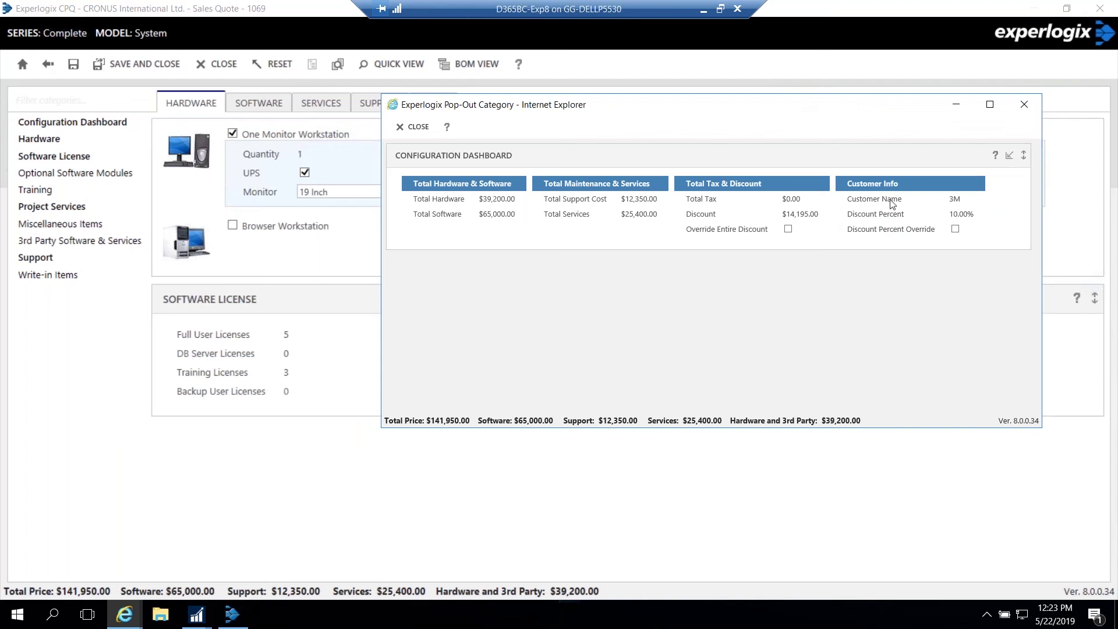
{"action": "left_click", "coordinate": [1009, 155]}
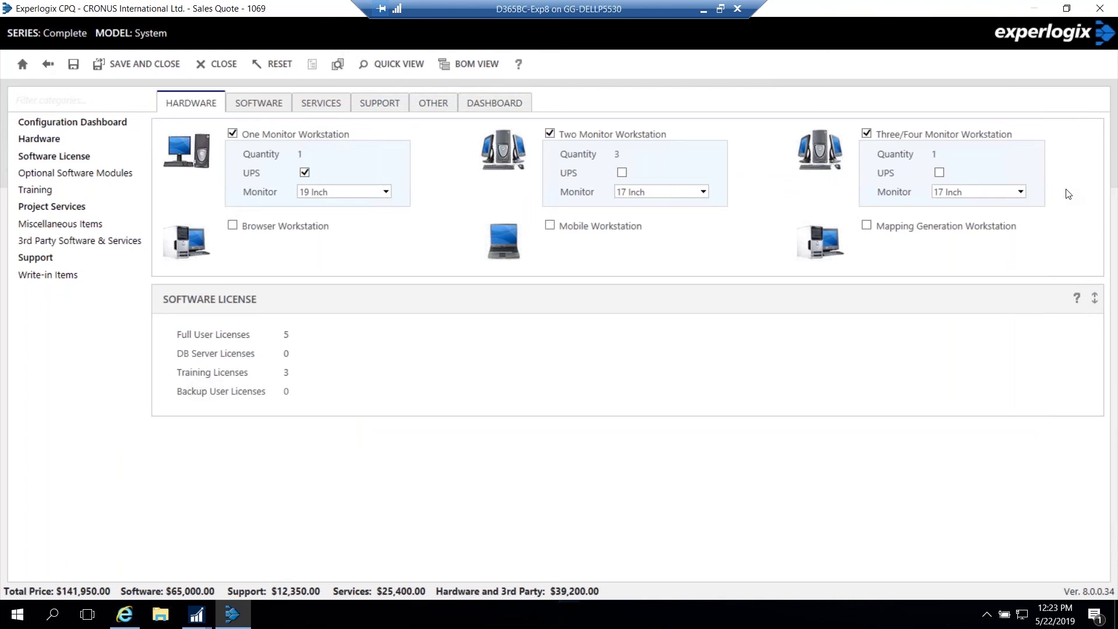
{"action": "left_click", "coordinate": [499, 104]}
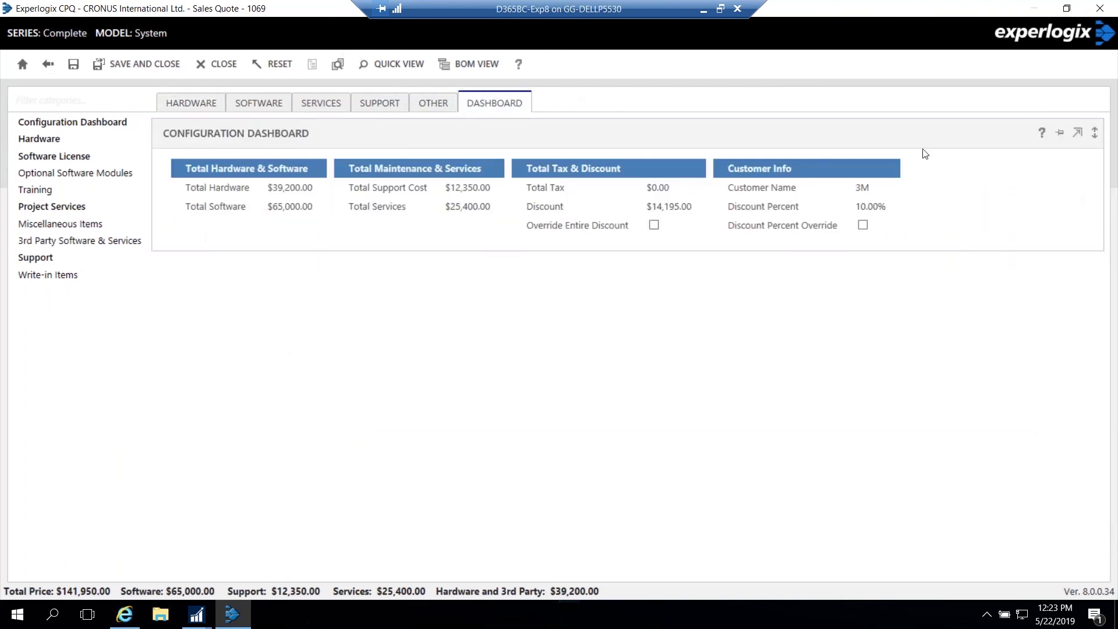
{"action": "left_click", "coordinate": [1059, 135]}
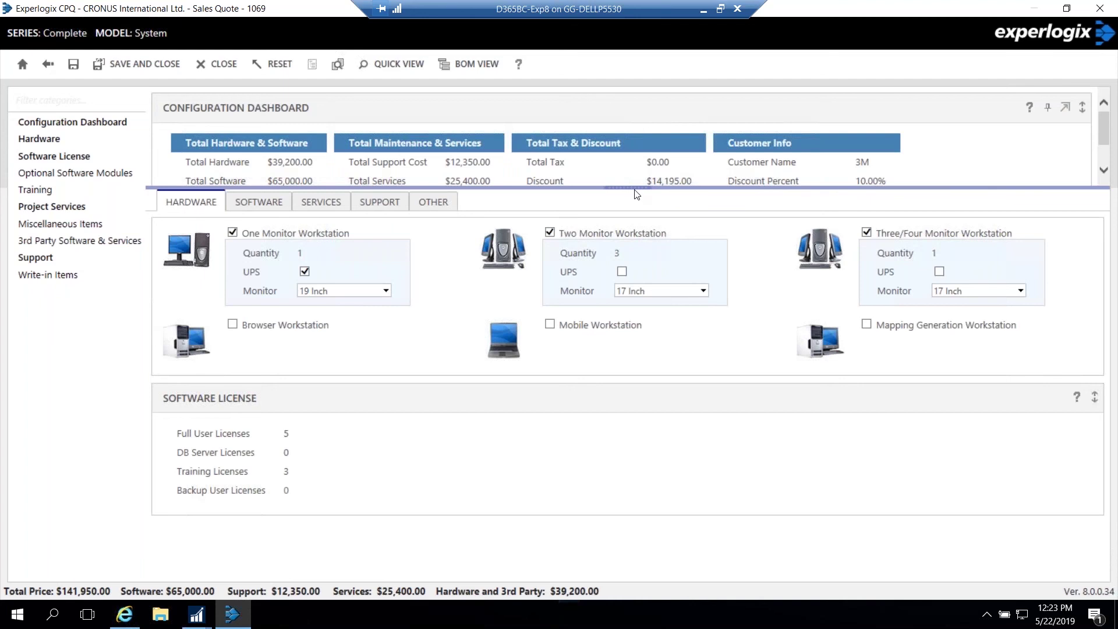
Enlarge the dashboard, add the $15,000.00 Live Routing License, and dismiss the added training items.
{"action": "left_click_drag", "start_coordinate": [636, 194], "coordinate": [555, 263]}
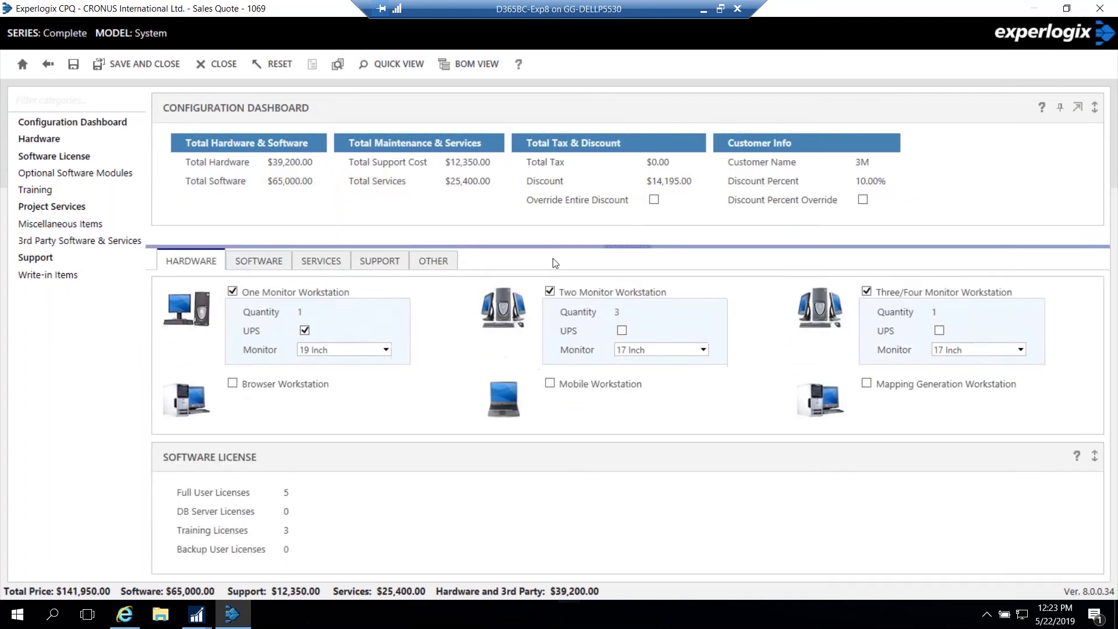
{"action": "left_click", "coordinate": [276, 268]}
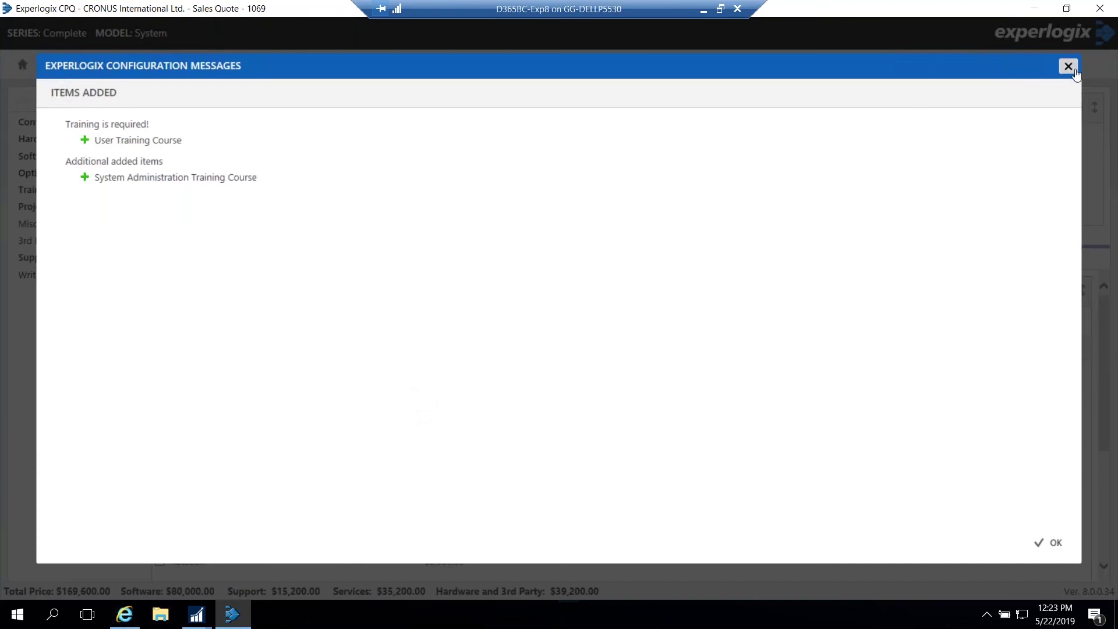
{"action": "left_click", "coordinate": [1068, 67]}
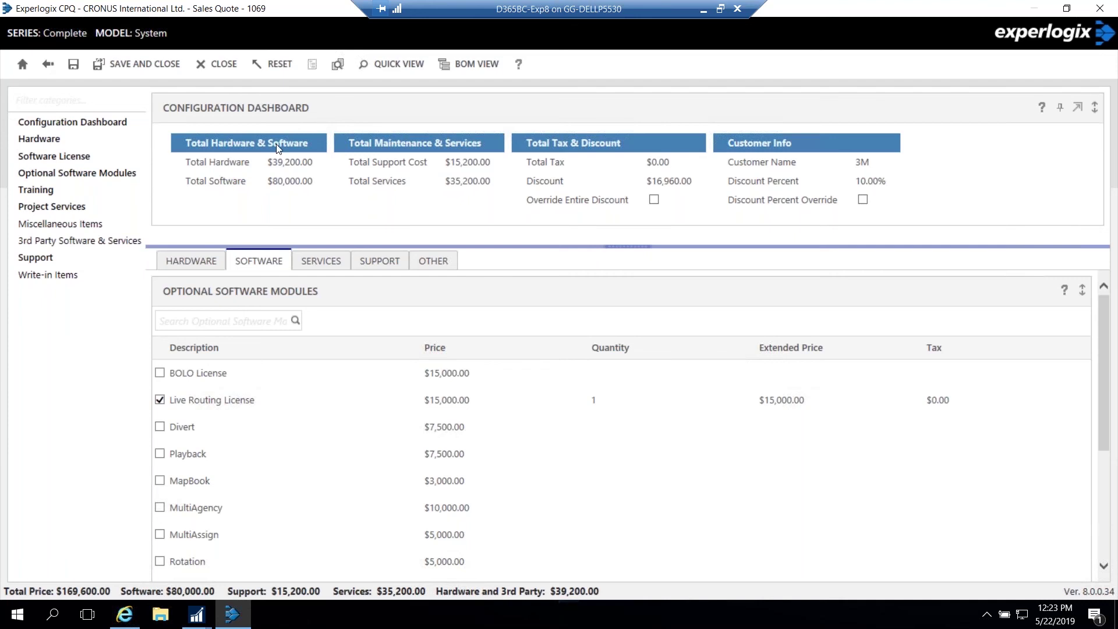
Close the system configuration unsaved and start a Valves configuration by Series.
{"action": "left_click", "coordinate": [24, 67]}
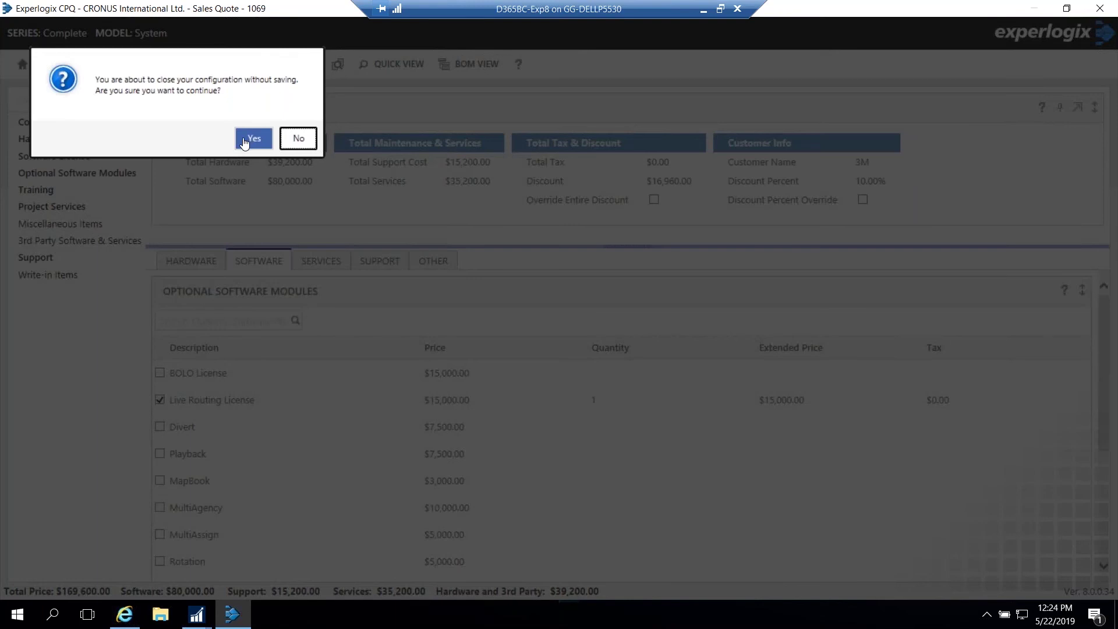
{"action": "left_click", "coordinate": [244, 143]}
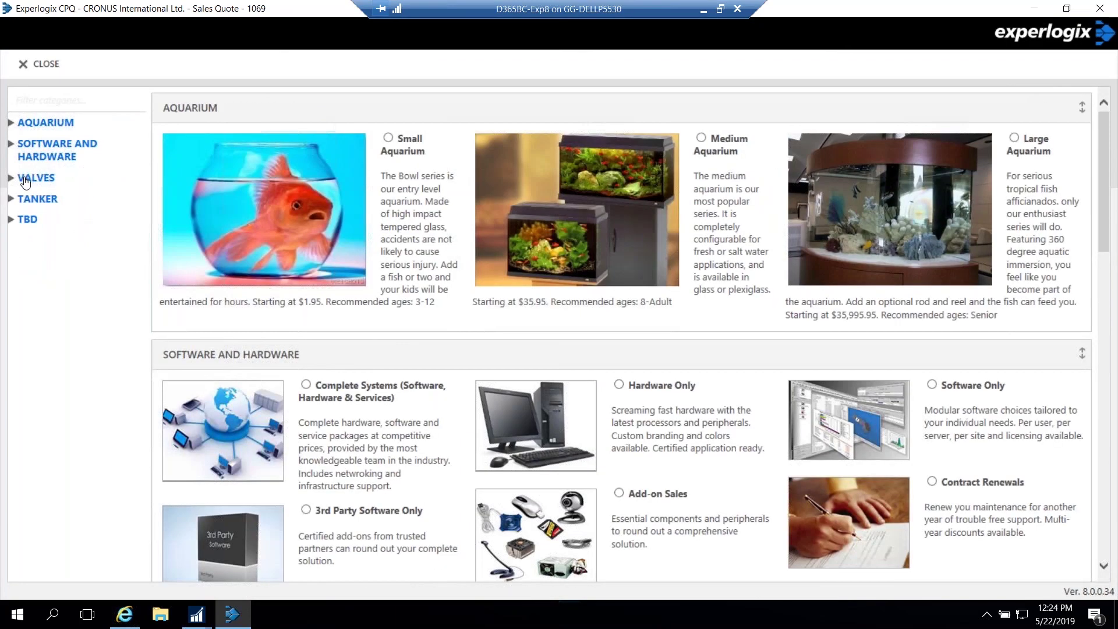
{"action": "left_click", "coordinate": [25, 179]}
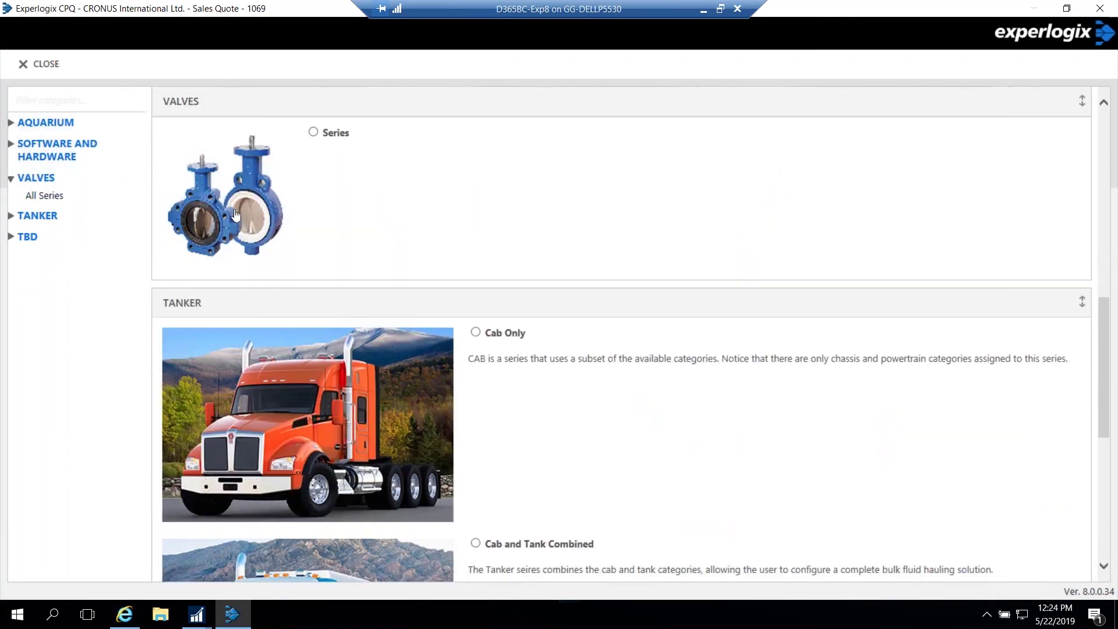
{"action": "left_click", "coordinate": [236, 215]}
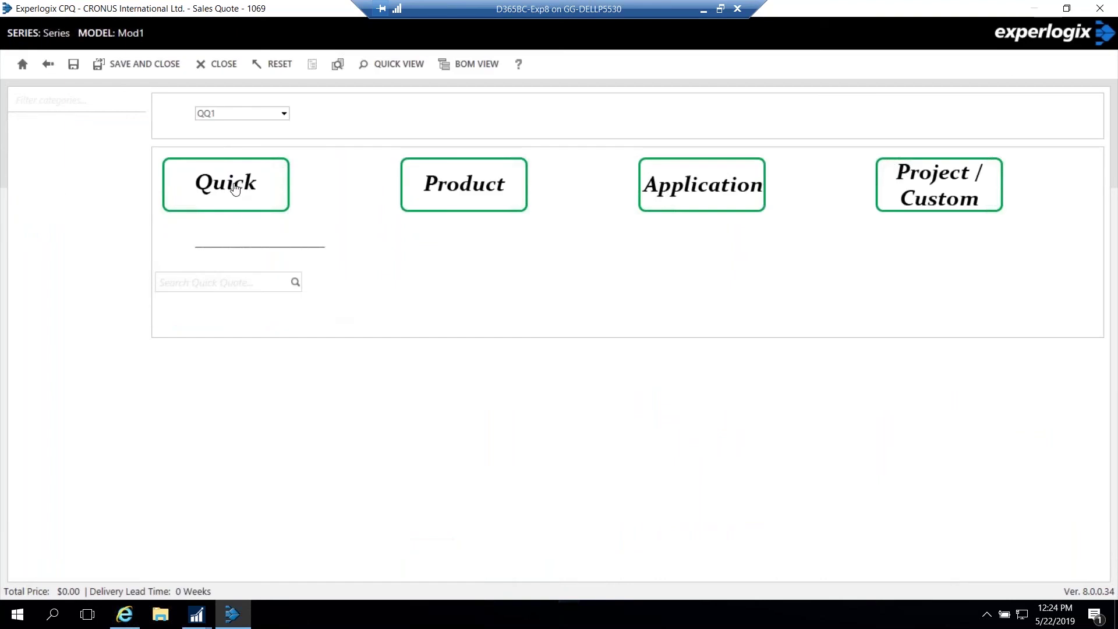
Try the Quick, Product (Valves), Application and Project/Custom modes, then close the valve configuration unsaved.
{"action": "left_click", "coordinate": [245, 281]}
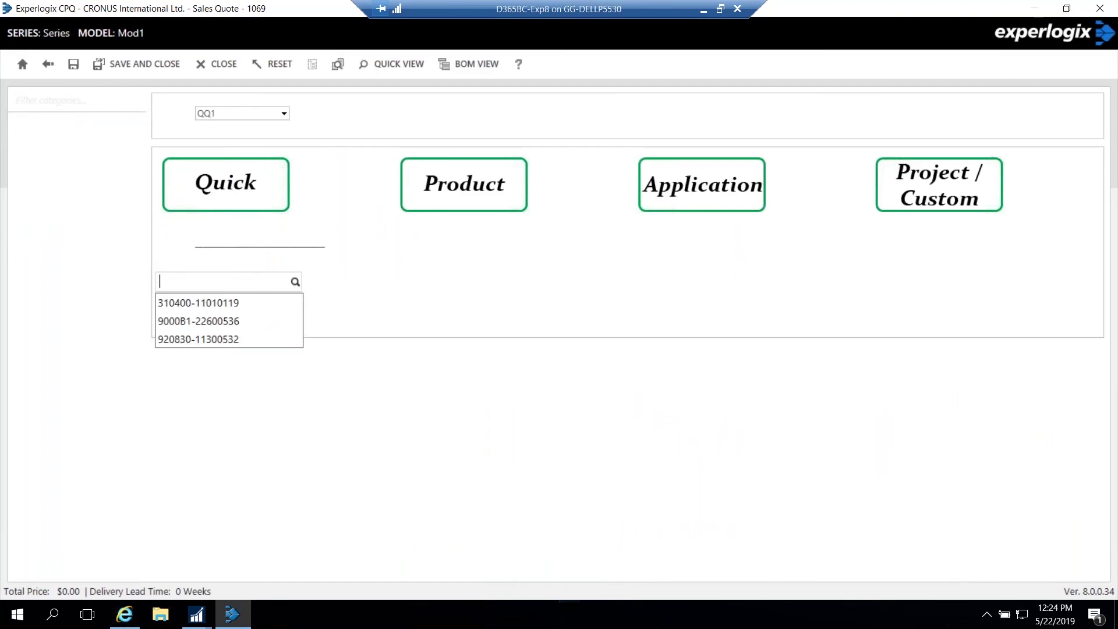
{"action": "left_click", "coordinate": [455, 192]}
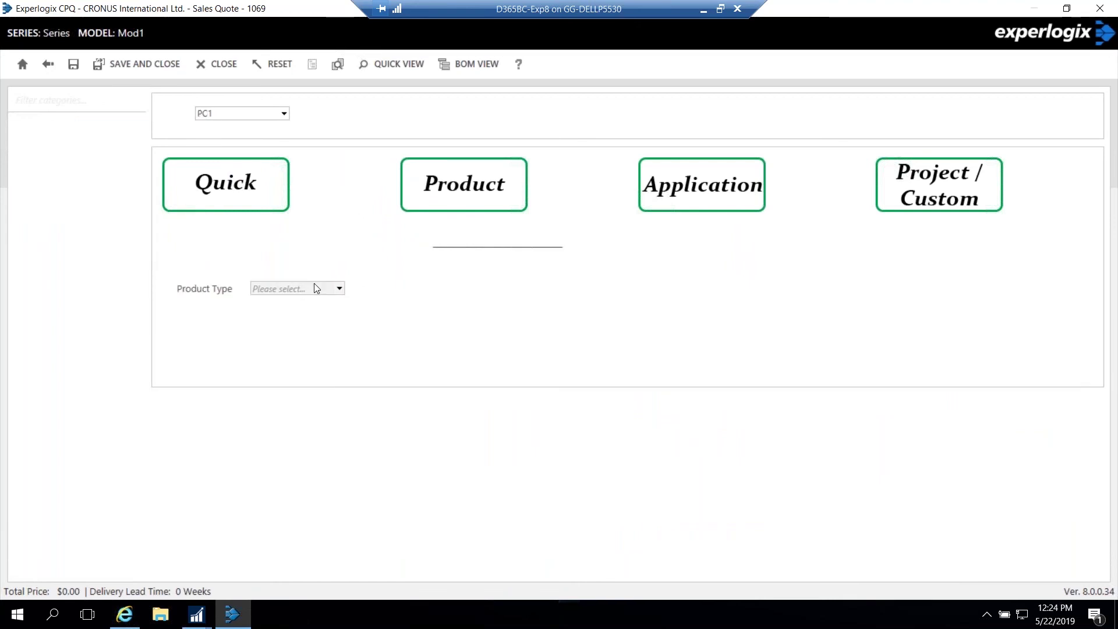
{"action": "left_click", "coordinate": [315, 285]}
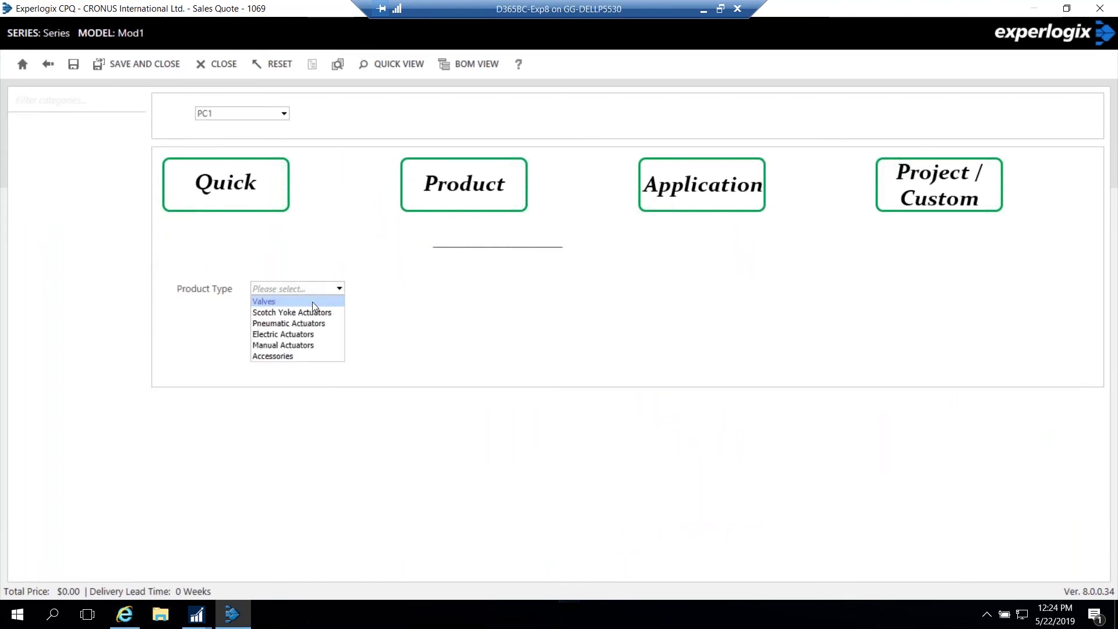
{"action": "left_click", "coordinate": [312, 301]}
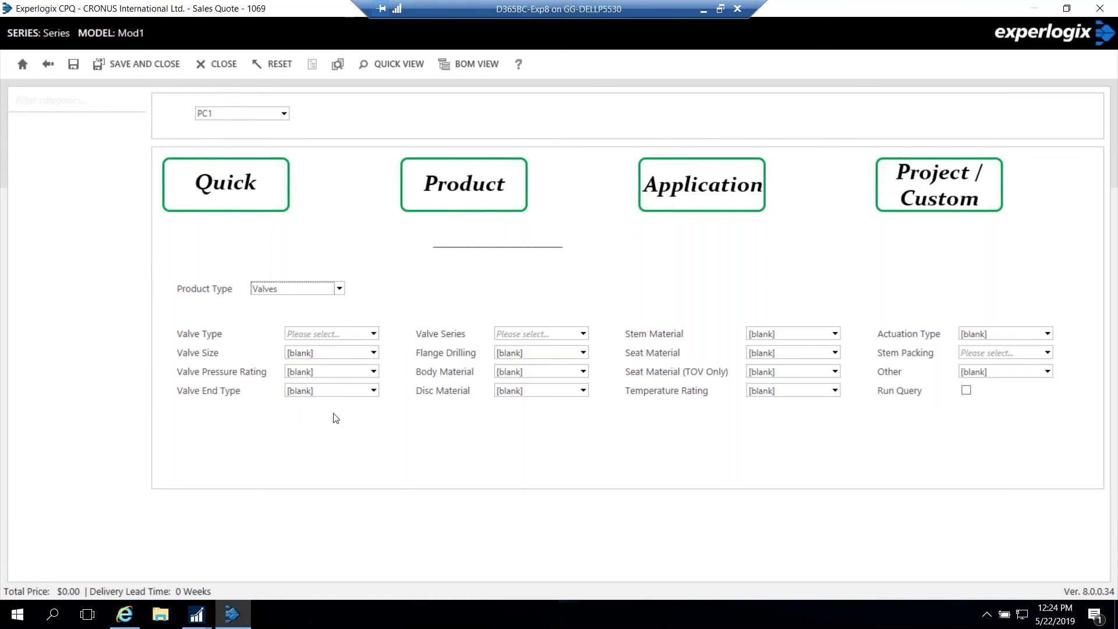
{"action": "left_click", "coordinate": [685, 184]}
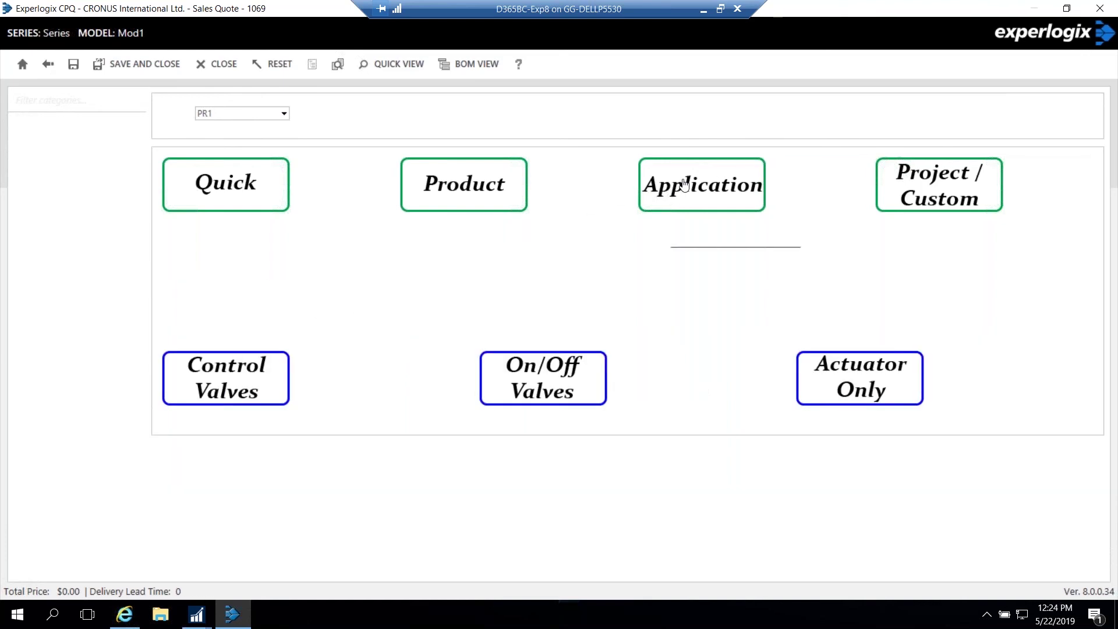
{"action": "left_click", "coordinate": [945, 182]}
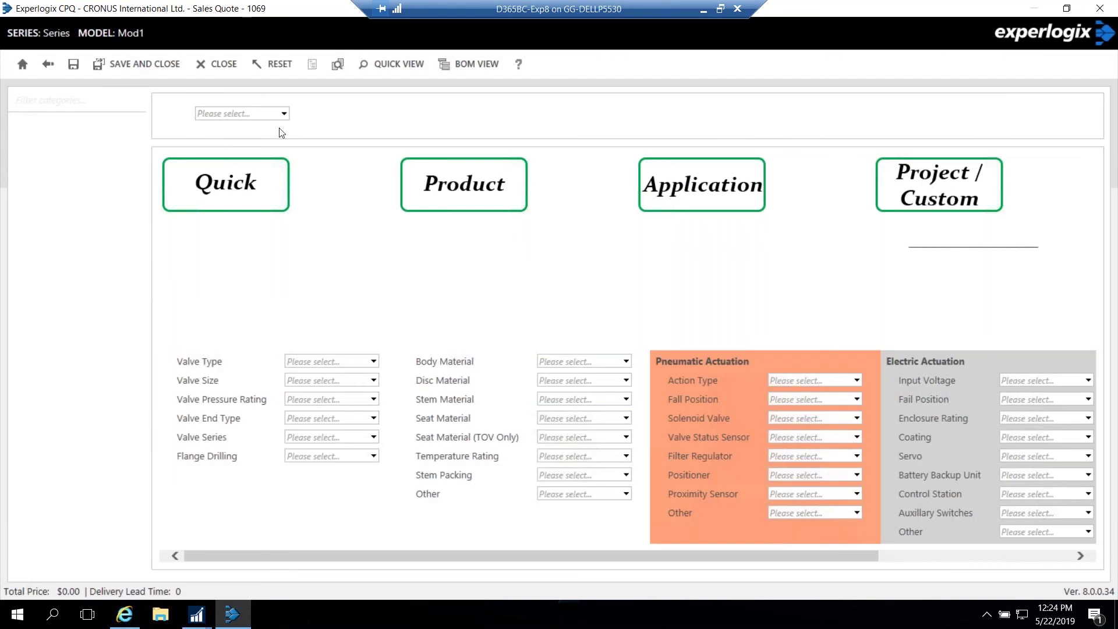
{"action": "left_click", "coordinate": [21, 65]}
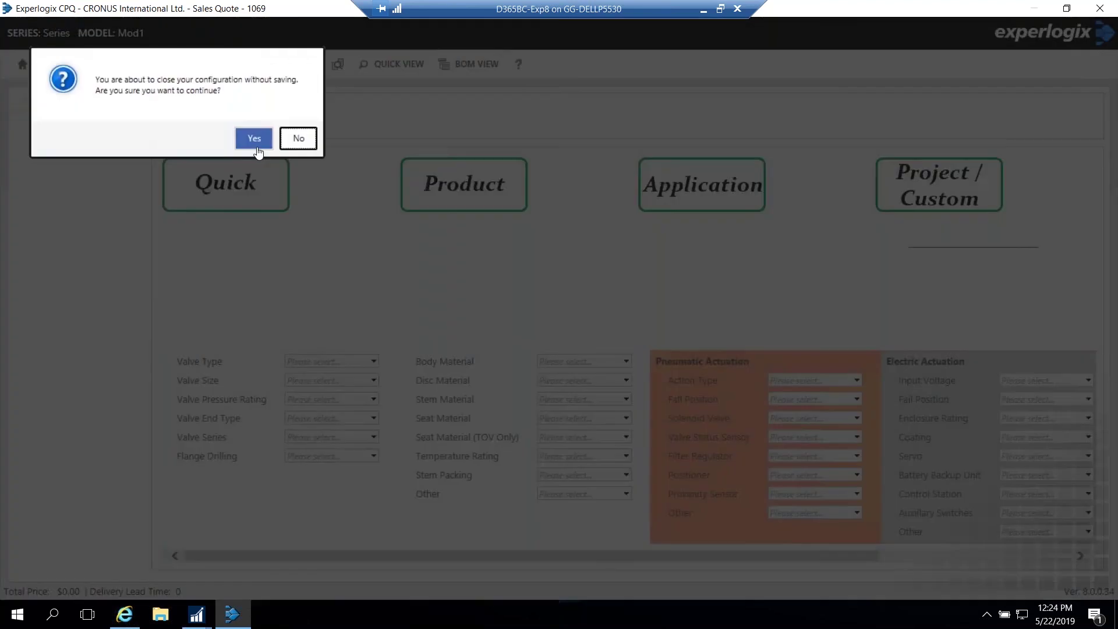
{"action": "left_click", "coordinate": [254, 138]}
Open the Clutches category of the TBD Quick Pick parts catalog.
{"action": "left_click", "coordinate": [36, 218]}
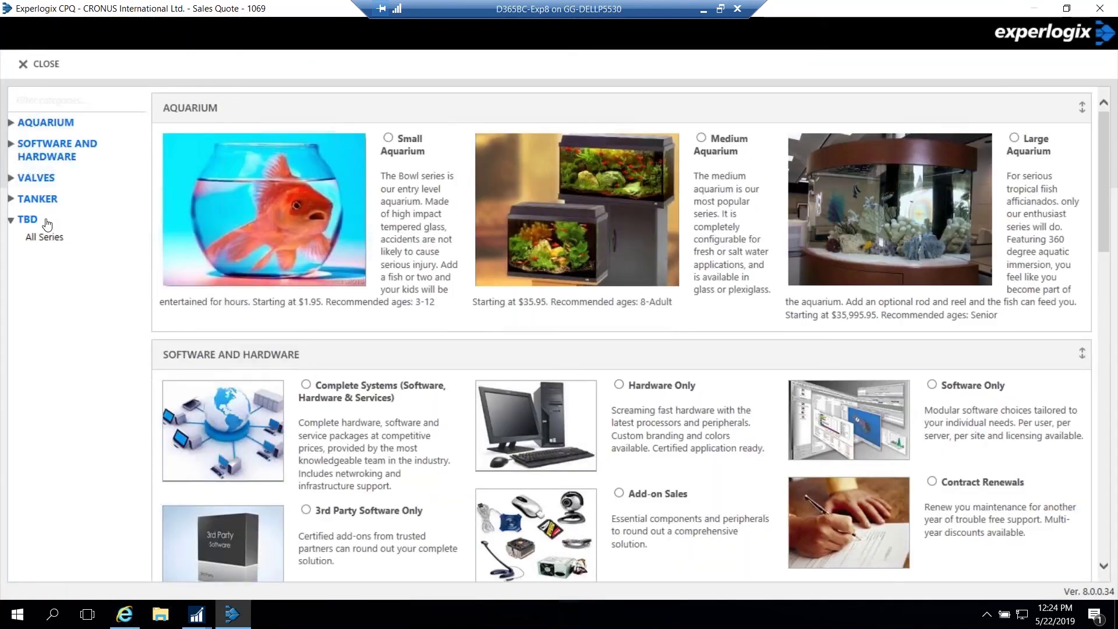
{"action": "left_click", "coordinate": [55, 236]}
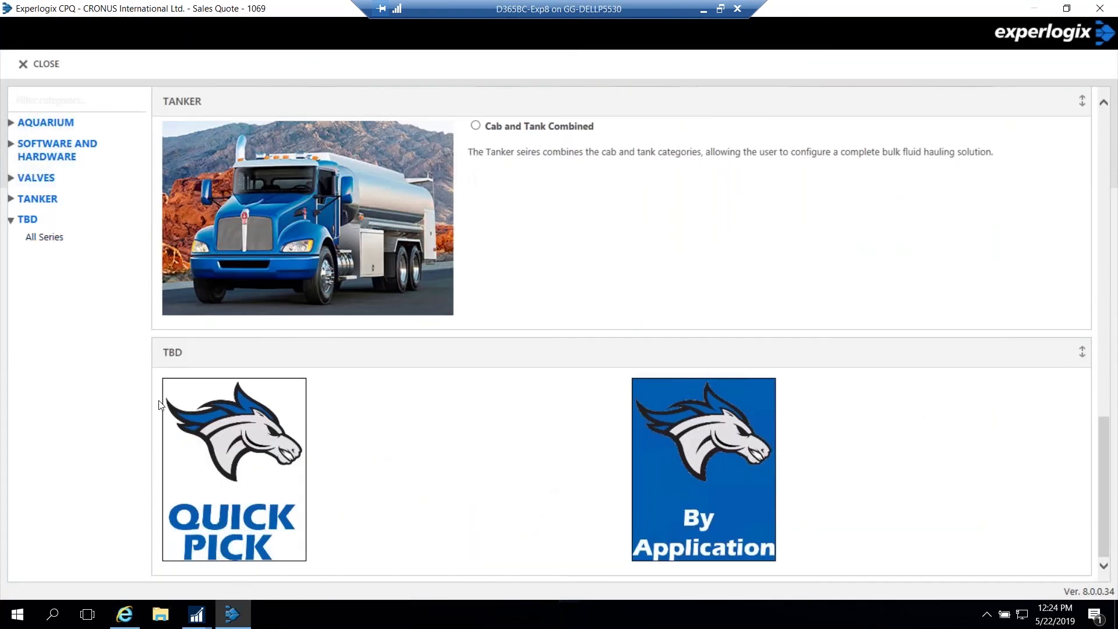
{"action": "left_click", "coordinate": [211, 440]}
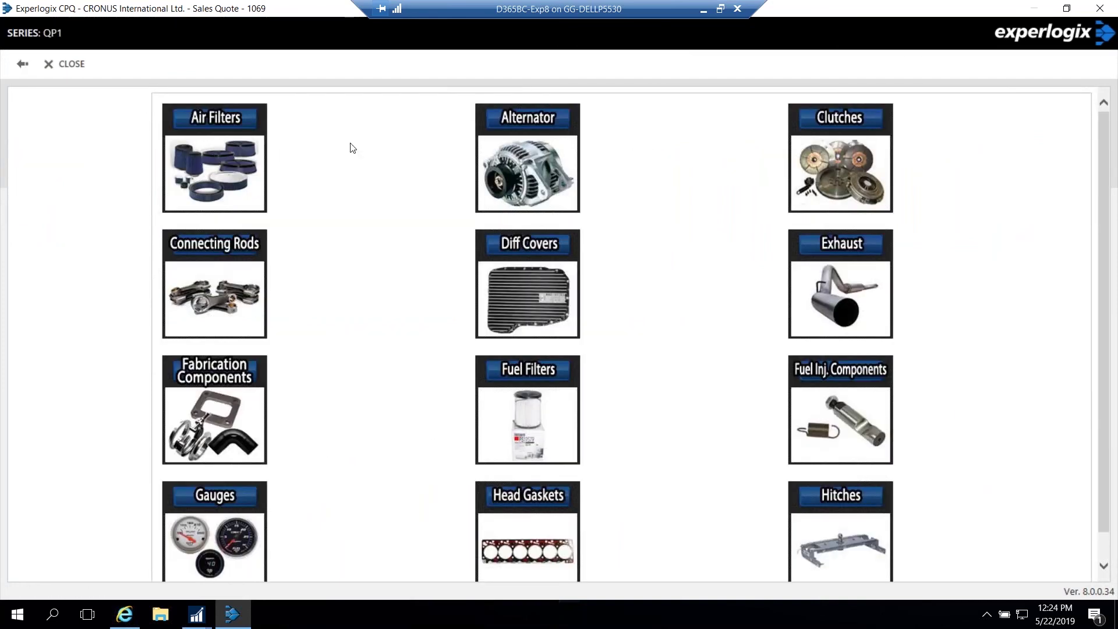
{"action": "left_click", "coordinate": [842, 157]}
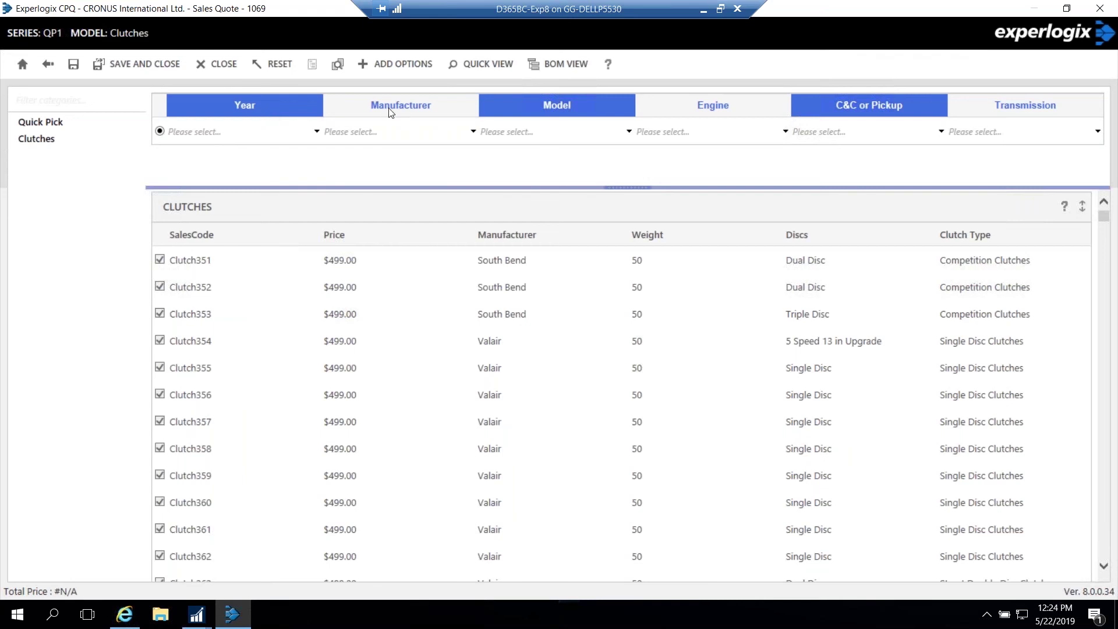
Set the vehicle to a 2000 Dodge Ram 2500.
{"action": "left_click", "coordinate": [252, 130]}
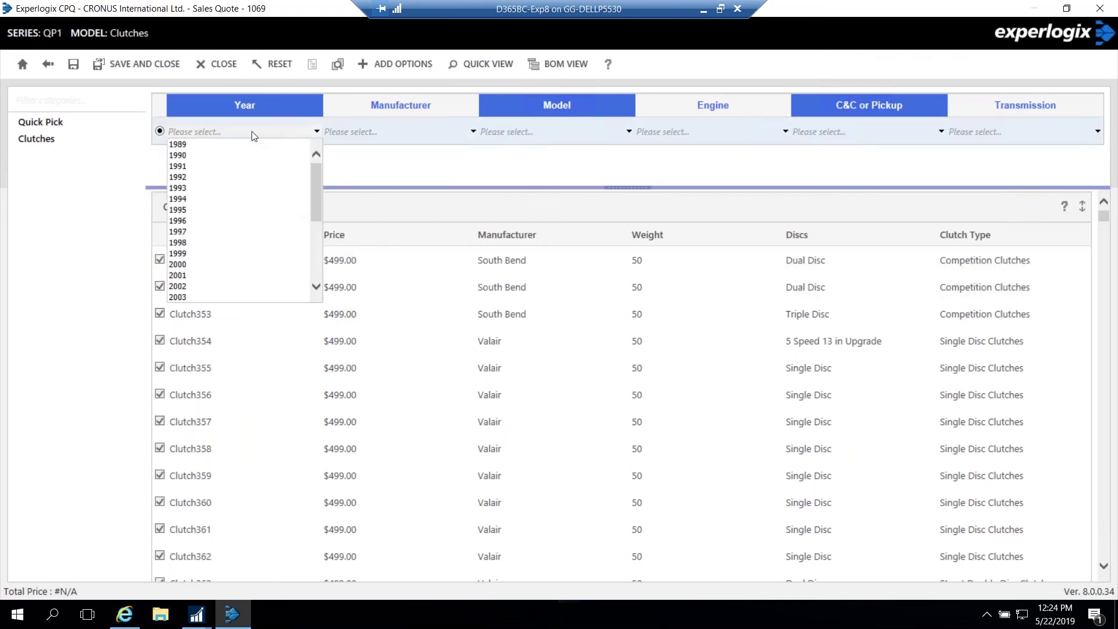
{"action": "left_click", "coordinate": [242, 265]}
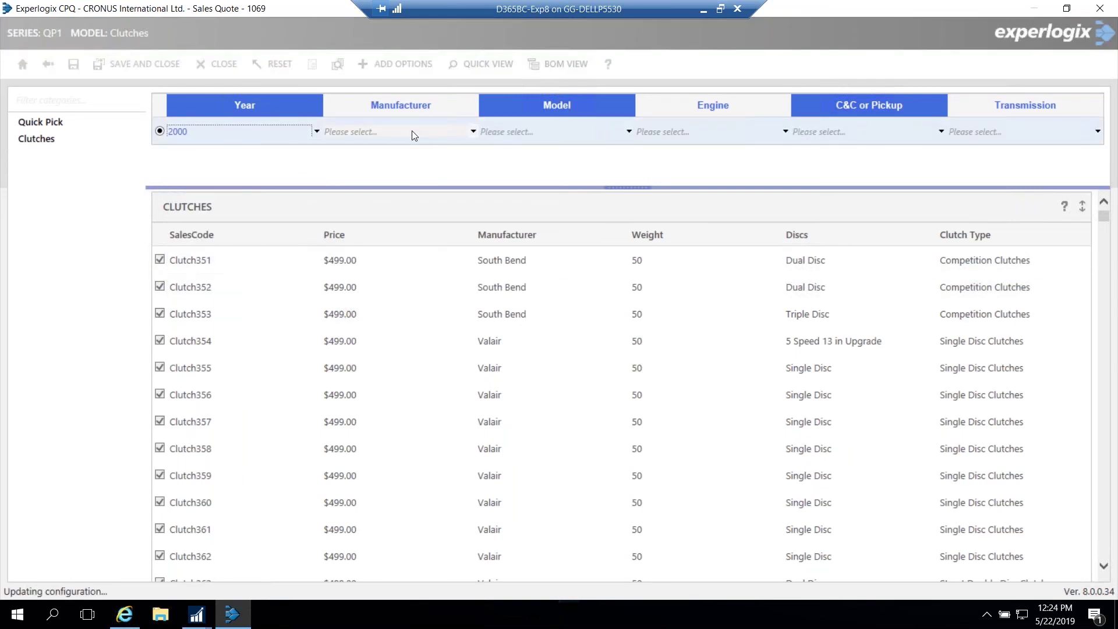
{"action": "left_click", "coordinate": [412, 131]}
{"action": "left_click", "coordinate": [412, 146]}
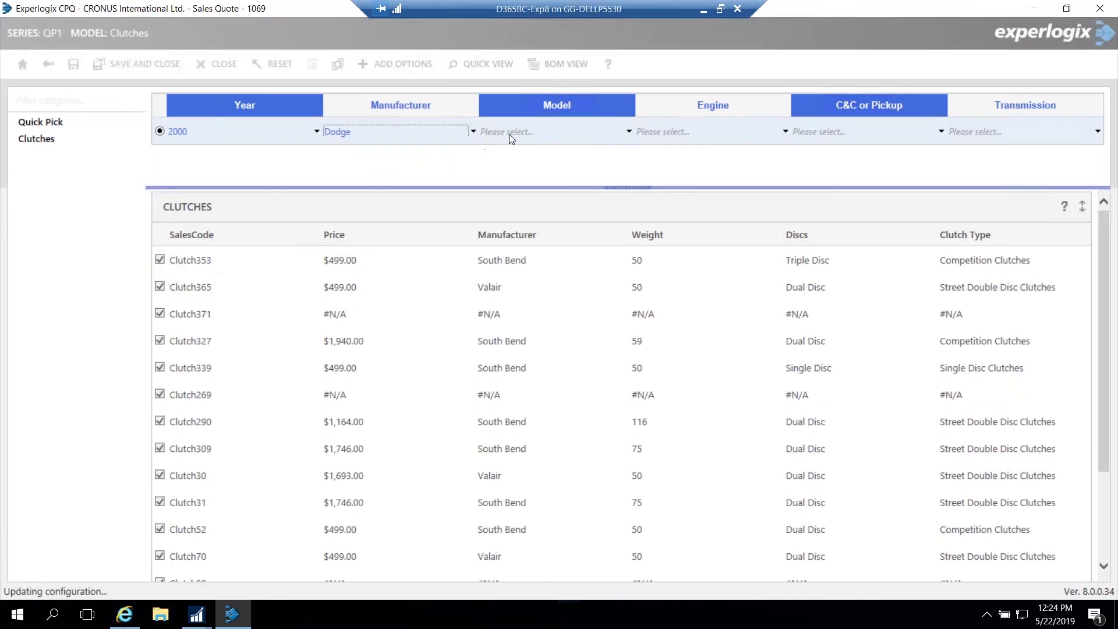
{"action": "left_click", "coordinate": [522, 132]}
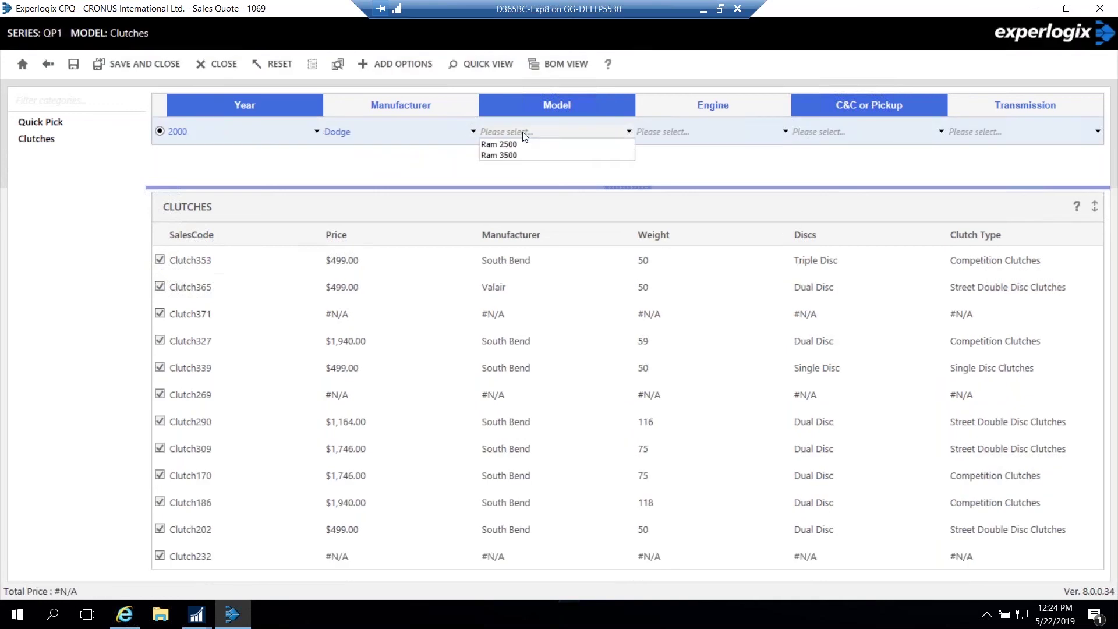
{"action": "left_click", "coordinate": [579, 144]}
Choose 5.9L Cummins, N/A and Getrag 5 speed to reach Clutch170 at $1,746.00, then close unsaved.
{"action": "left_click", "coordinate": [680, 131]}
{"action": "left_click", "coordinate": [680, 149]}
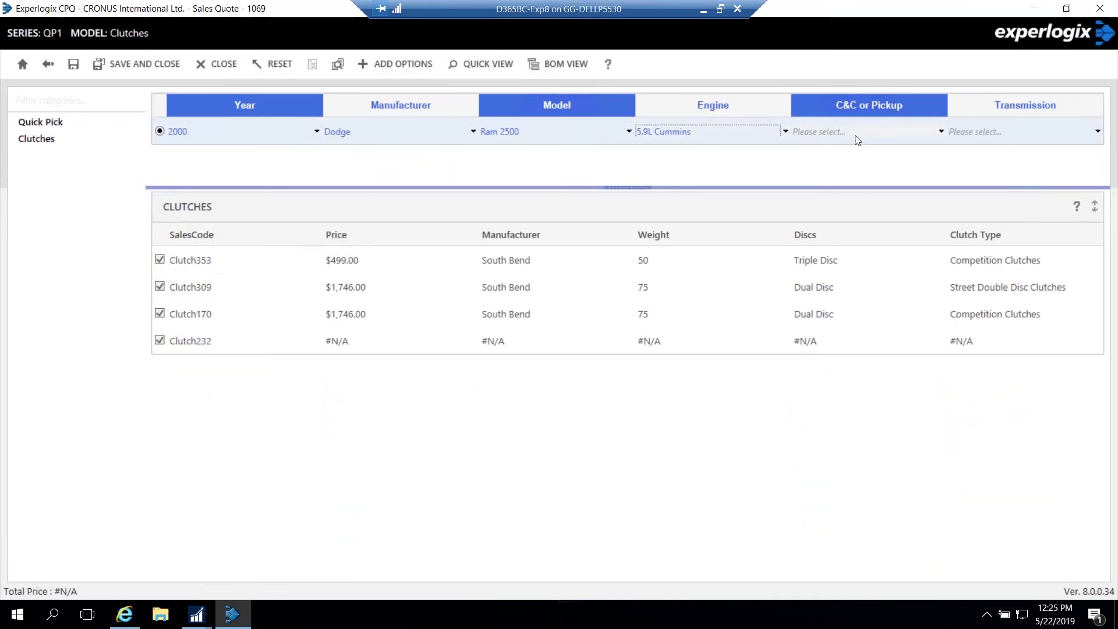
{"action": "left_click", "coordinate": [850, 131]}
{"action": "left_click", "coordinate": [839, 143]}
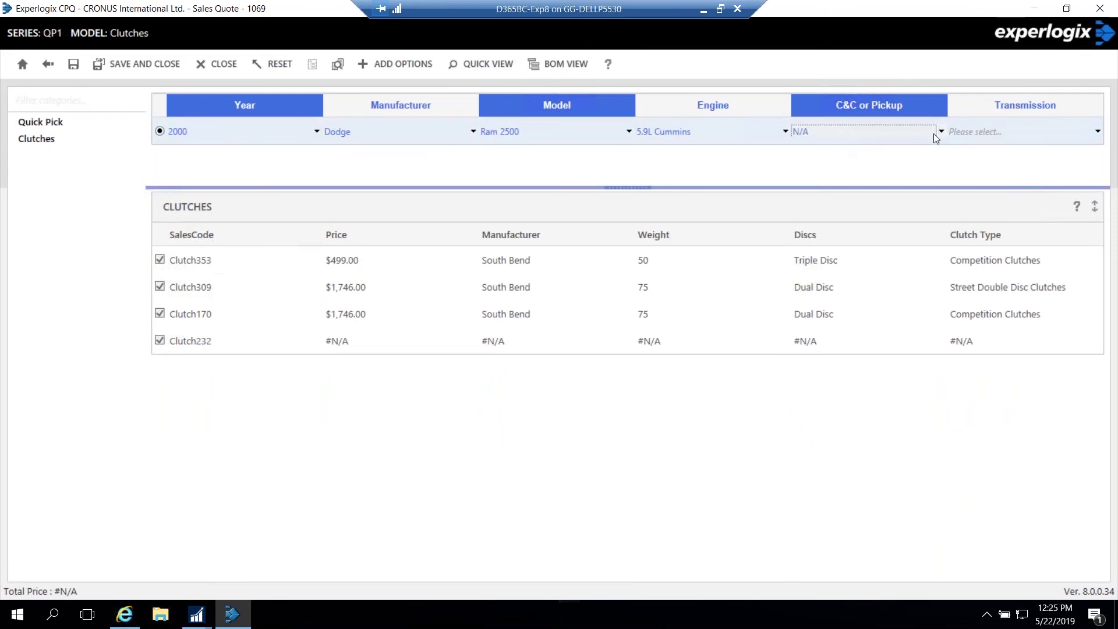
{"action": "left_click", "coordinate": [962, 130]}
{"action": "left_click", "coordinate": [962, 145]}
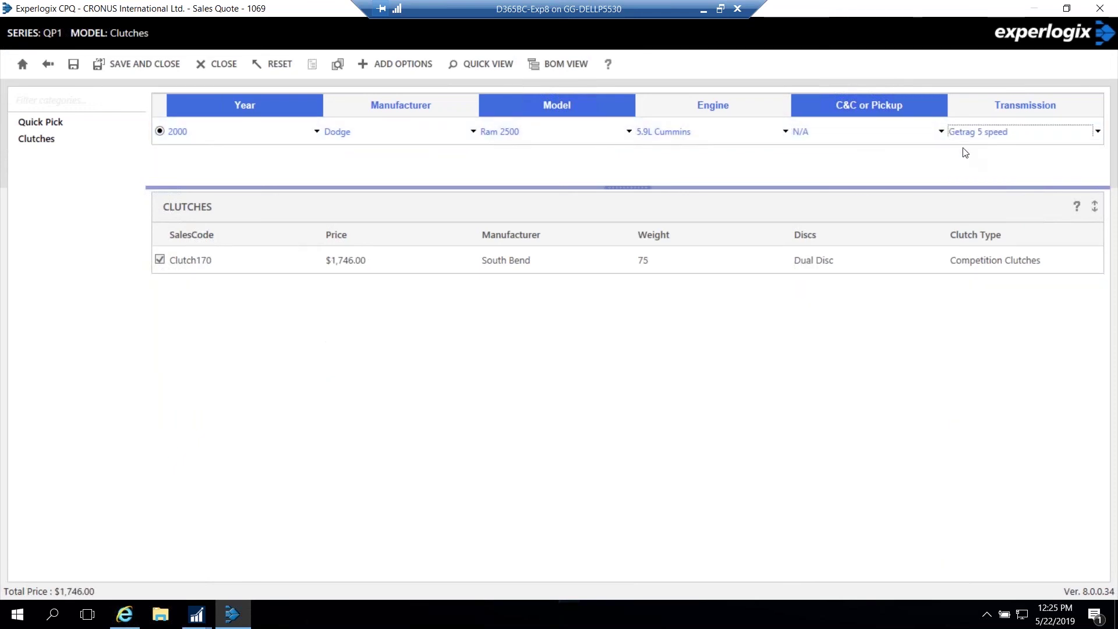
{"action": "left_click", "coordinate": [22, 64]}
{"action": "left_click", "coordinate": [254, 138]}
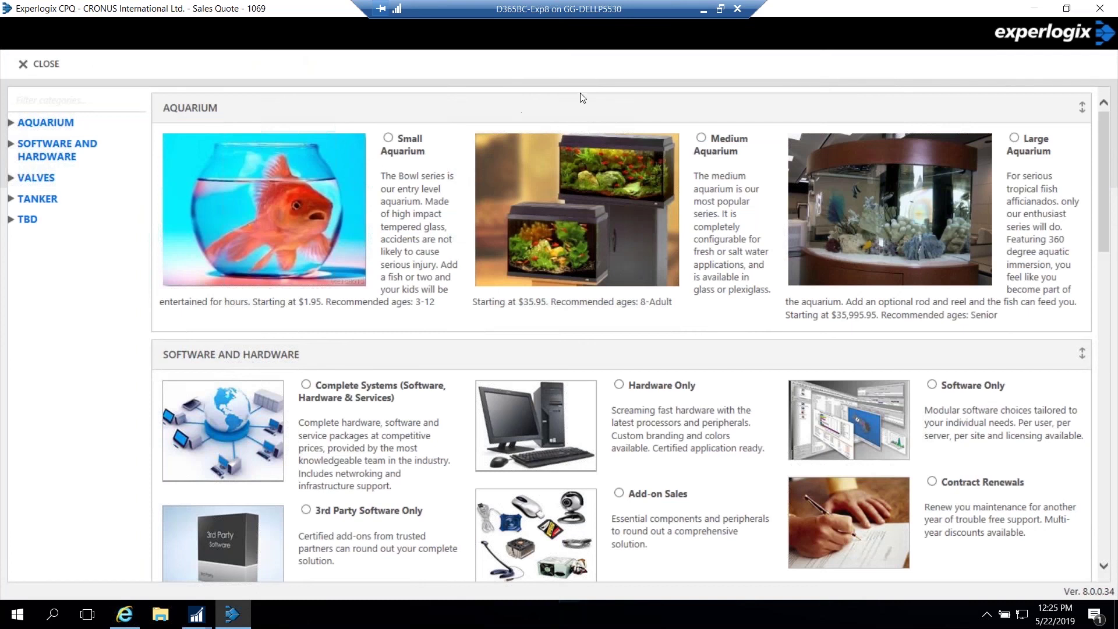
Minimize the remote session and go to slide 12 of the 14-slide webinar deck.
{"action": "left_click", "coordinate": [704, 10]}
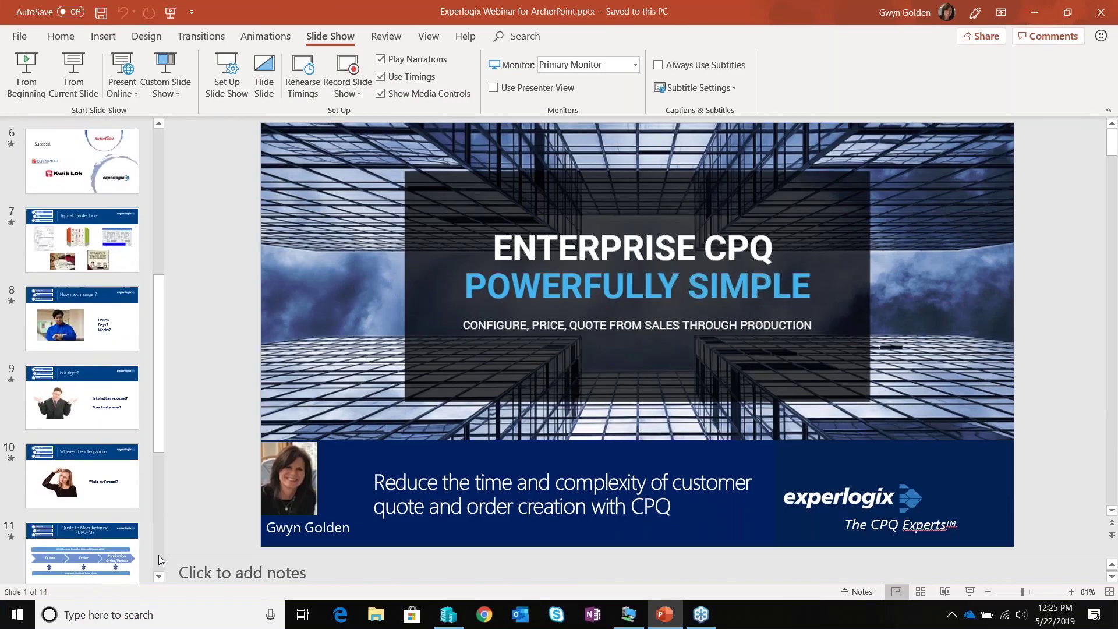
{"action": "scroll", "coordinate": [159, 559], "scroll_direction": "down", "scroll_amount": 1}
{"action": "left_click", "coordinate": [81, 373]}
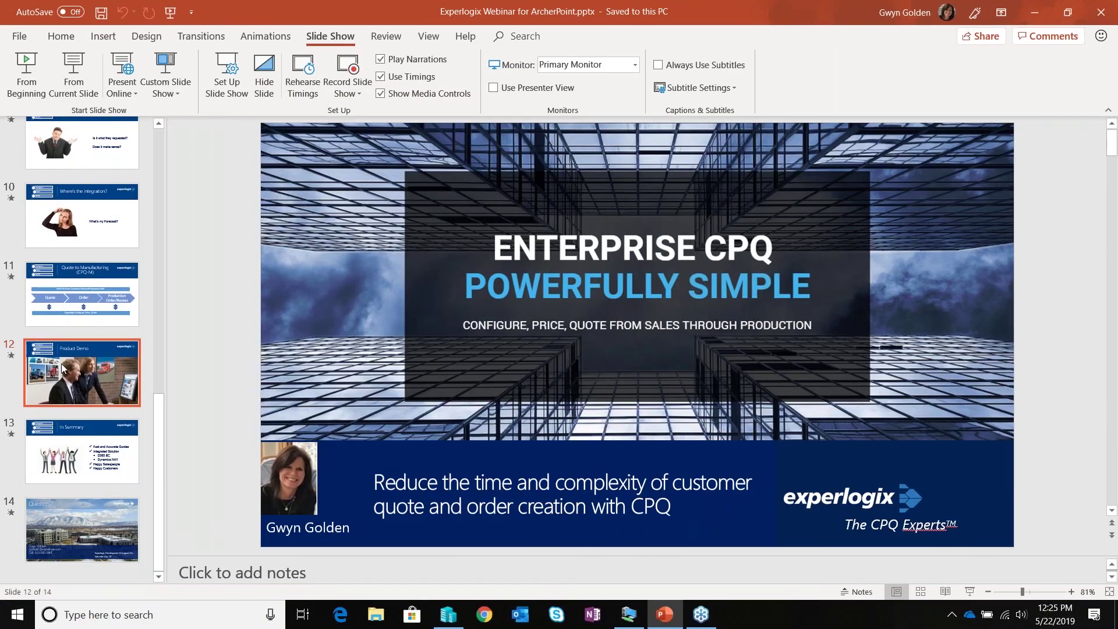